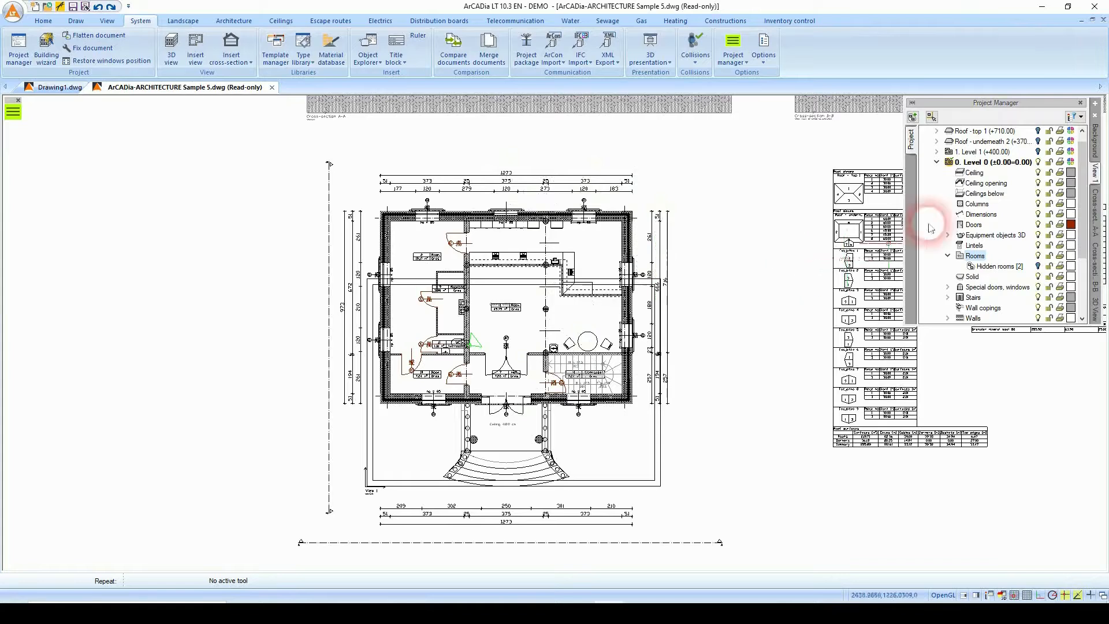
Step: Select all dimension objects on Level 0 and set their dimension text font to Arial Black
click(937, 162)
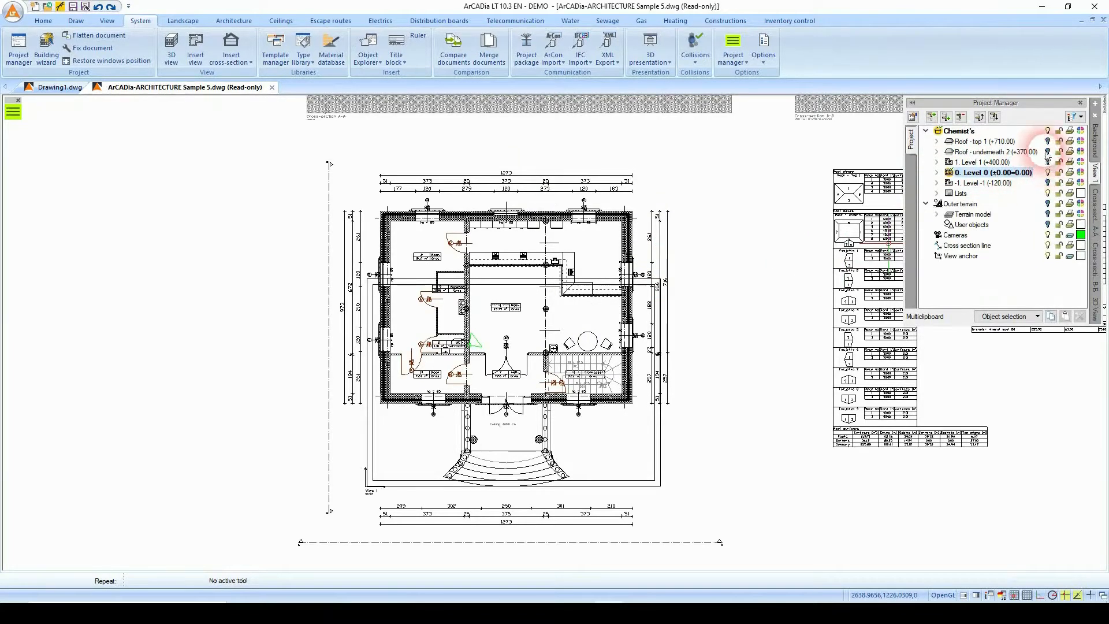
click(938, 173)
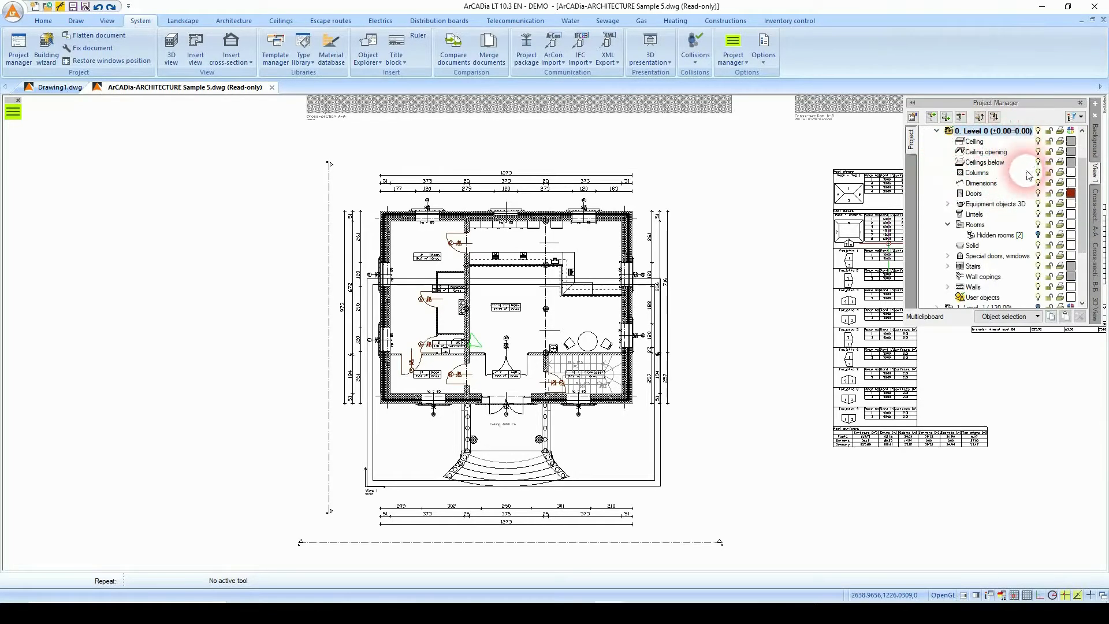
right_click(979, 184)
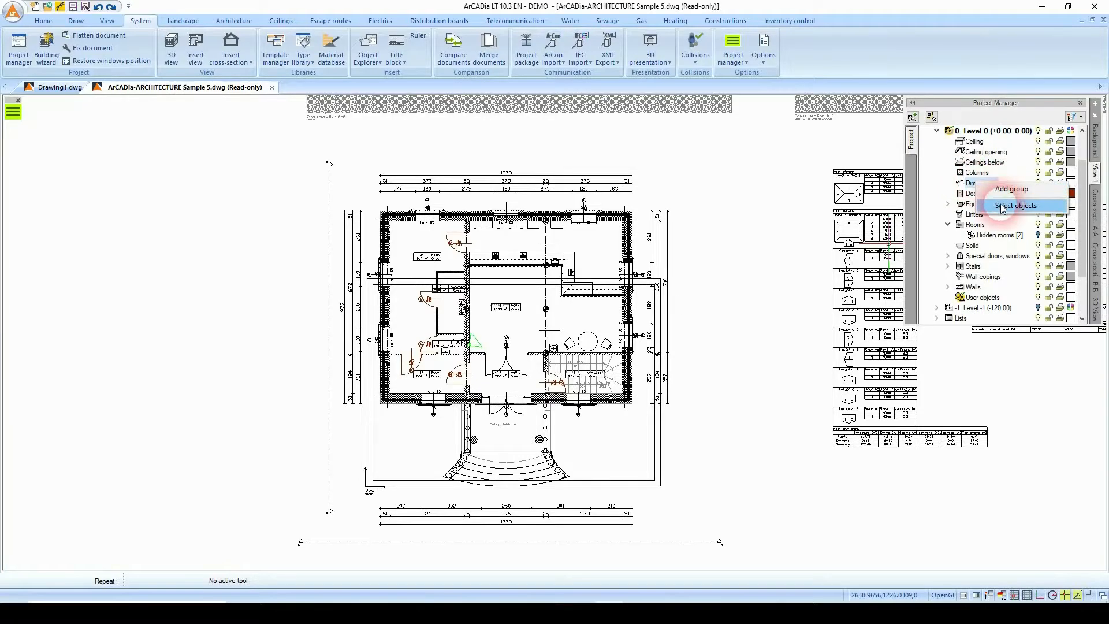
click(1003, 207)
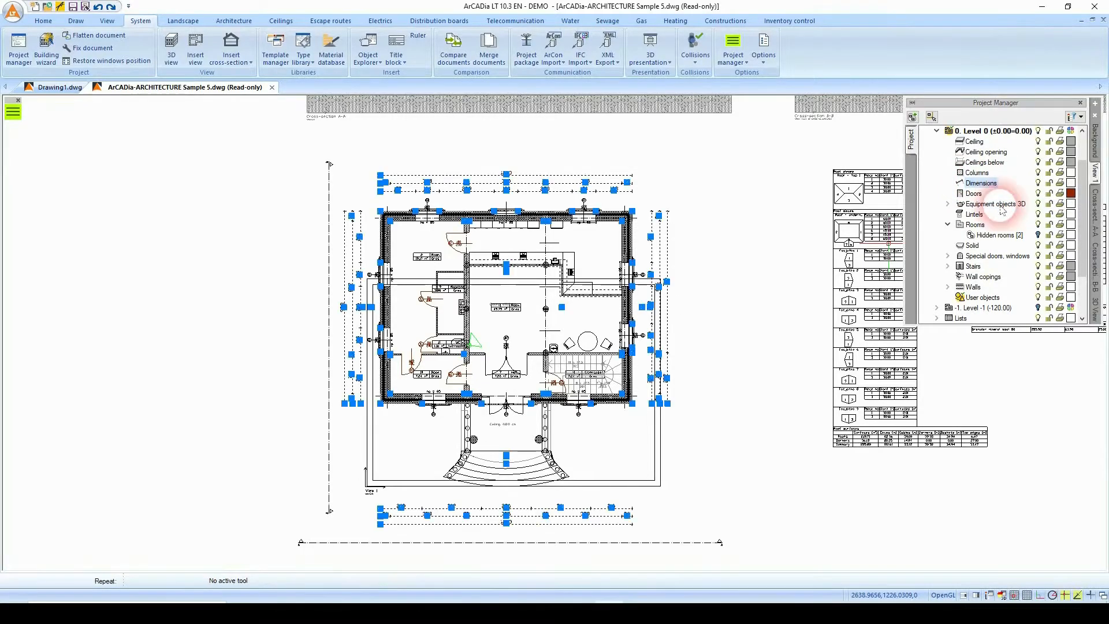
scroll(524, 191, up, 3)
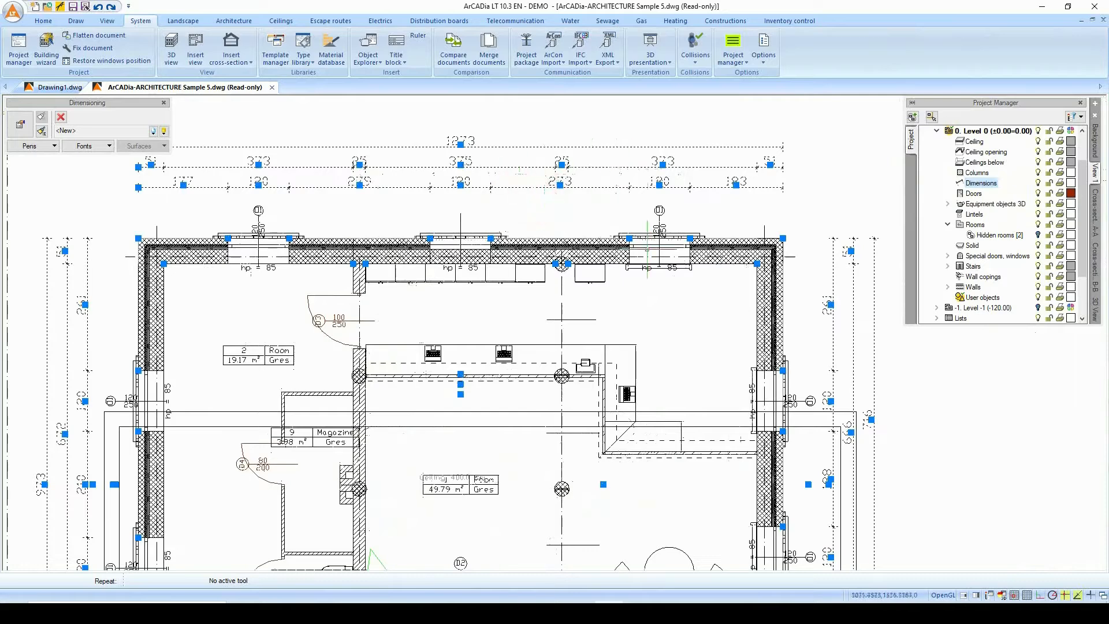
click(99, 145)
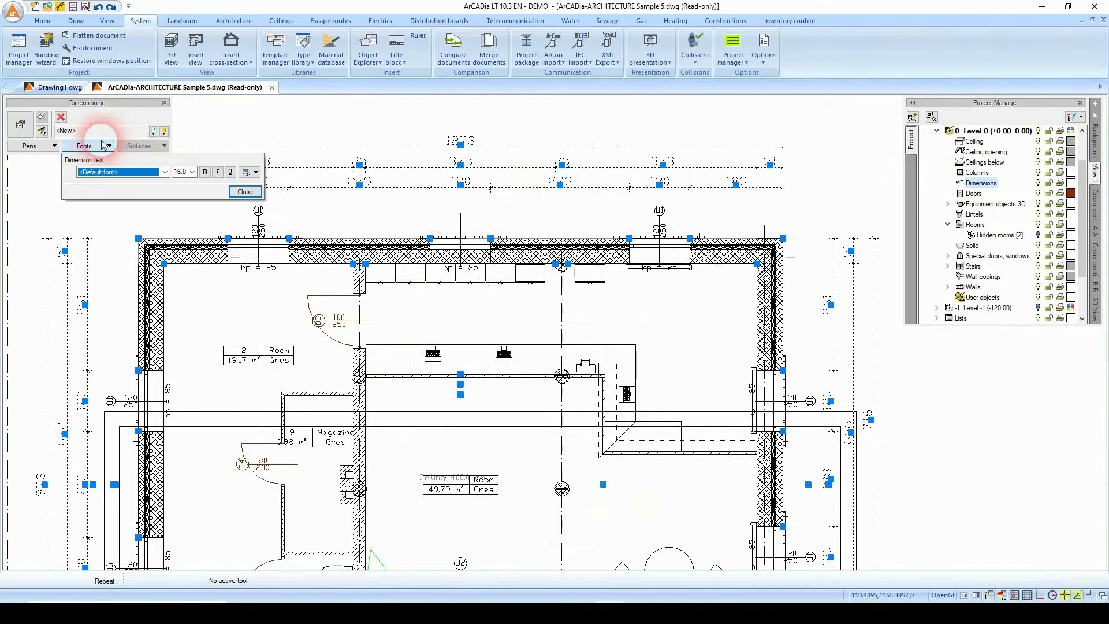
click(163, 172)
click(163, 173)
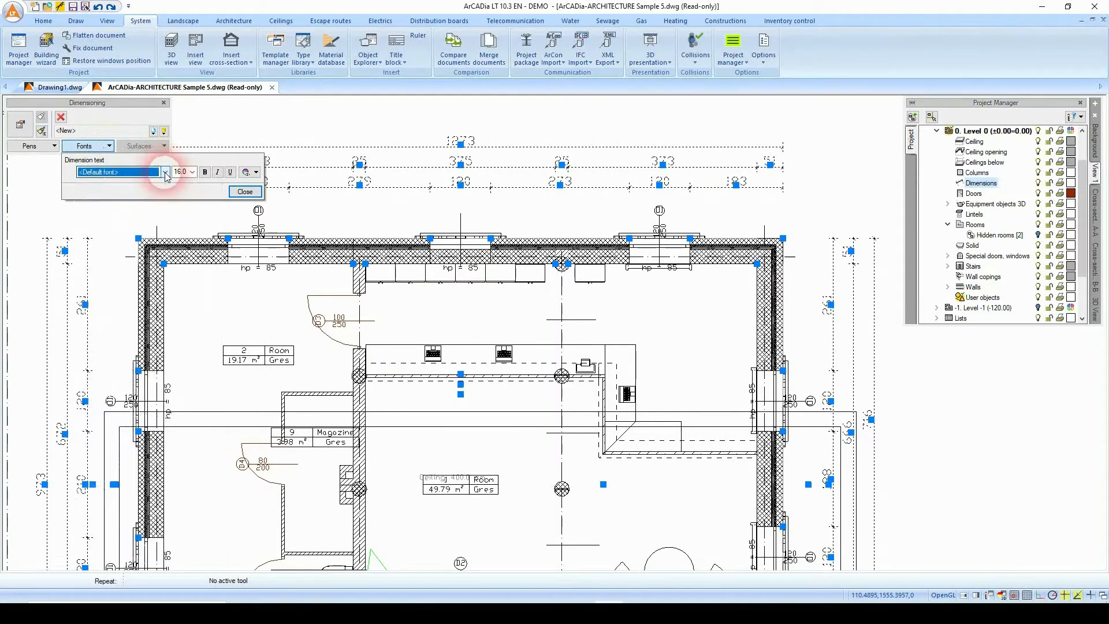
click(163, 172)
click(130, 249)
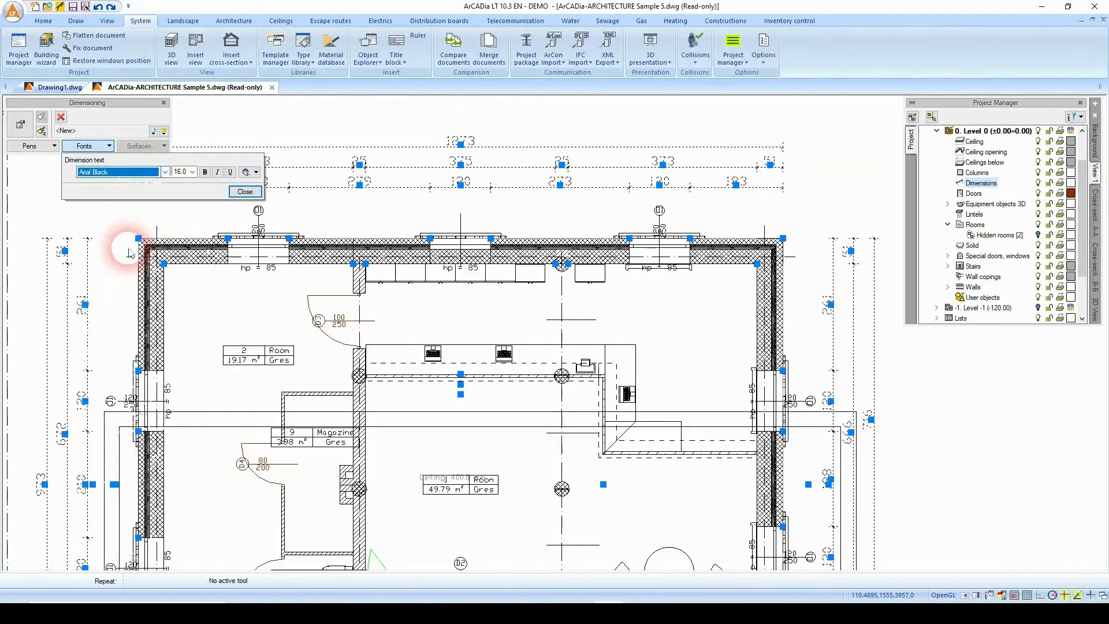
click(245, 191)
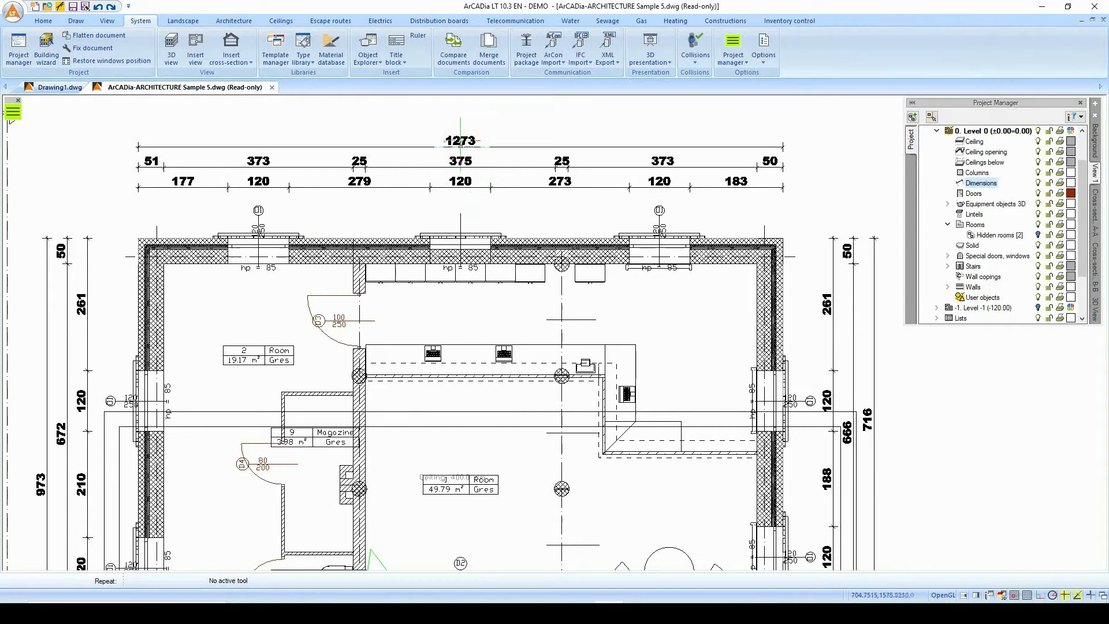
Step: Set the text font of the overall width dimension above the building plan to Forte
click(13, 111)
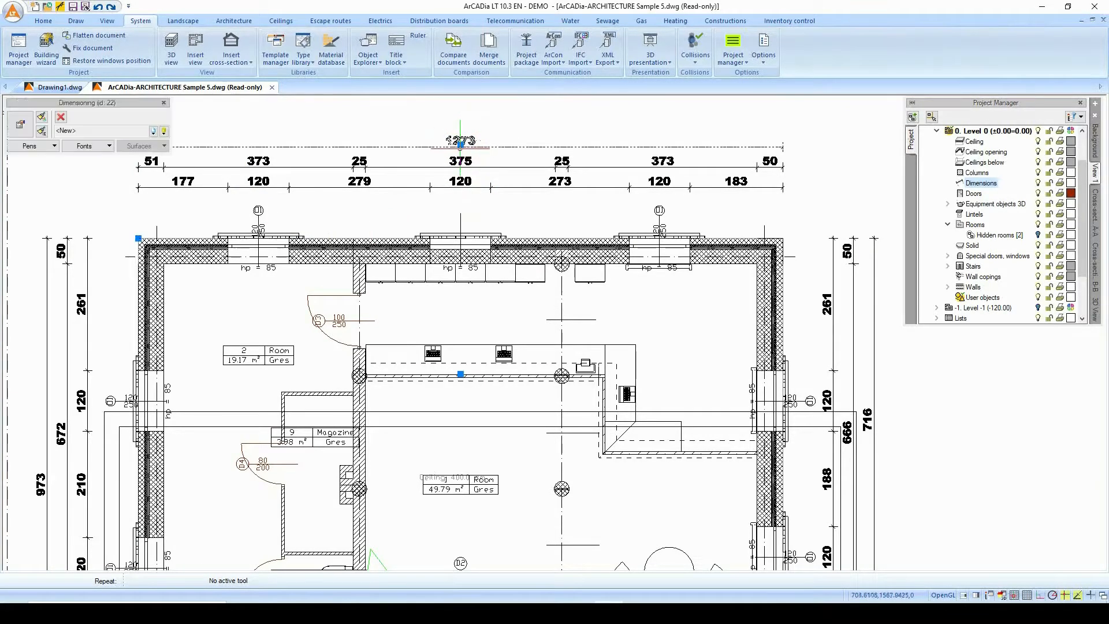
click(95, 147)
click(165, 172)
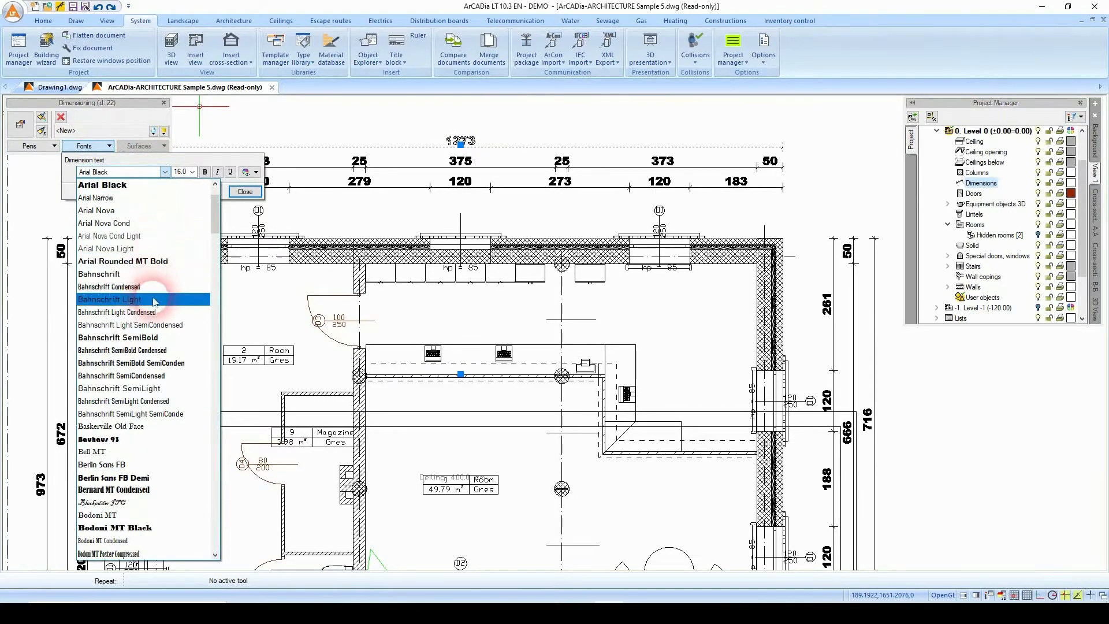
scroll(150, 346, down, 10)
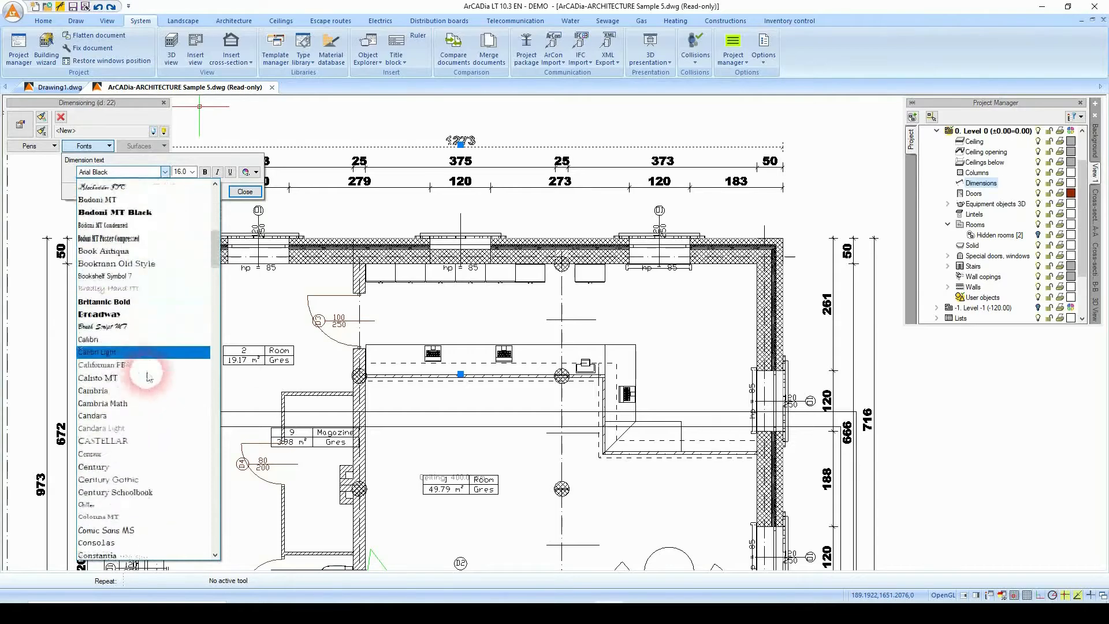
scroll(150, 376, down, 9)
click(133, 381)
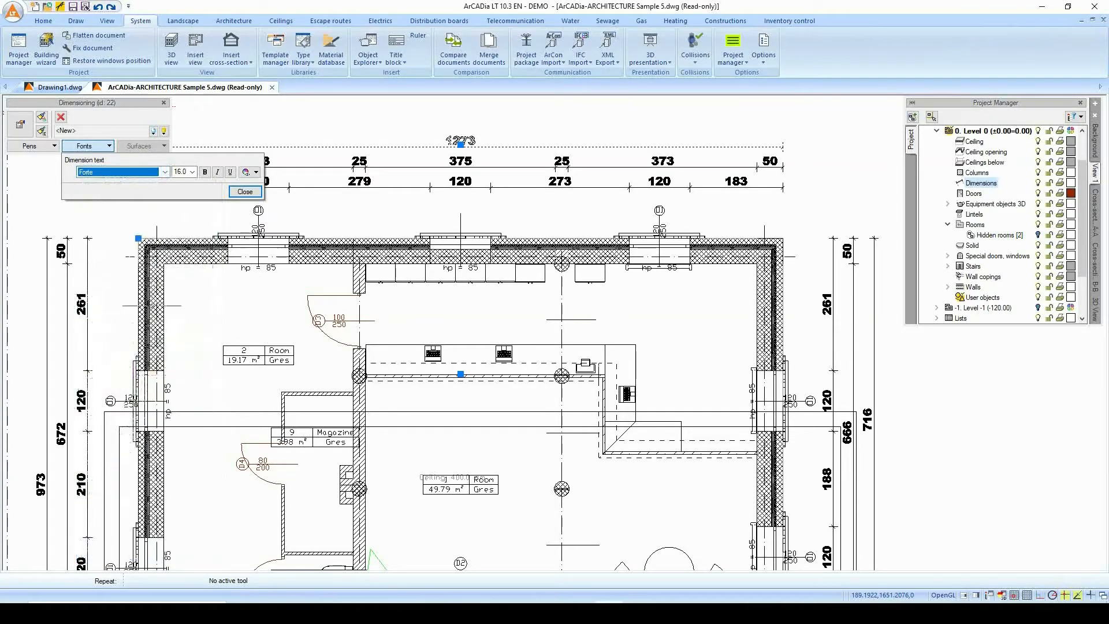
click(245, 192)
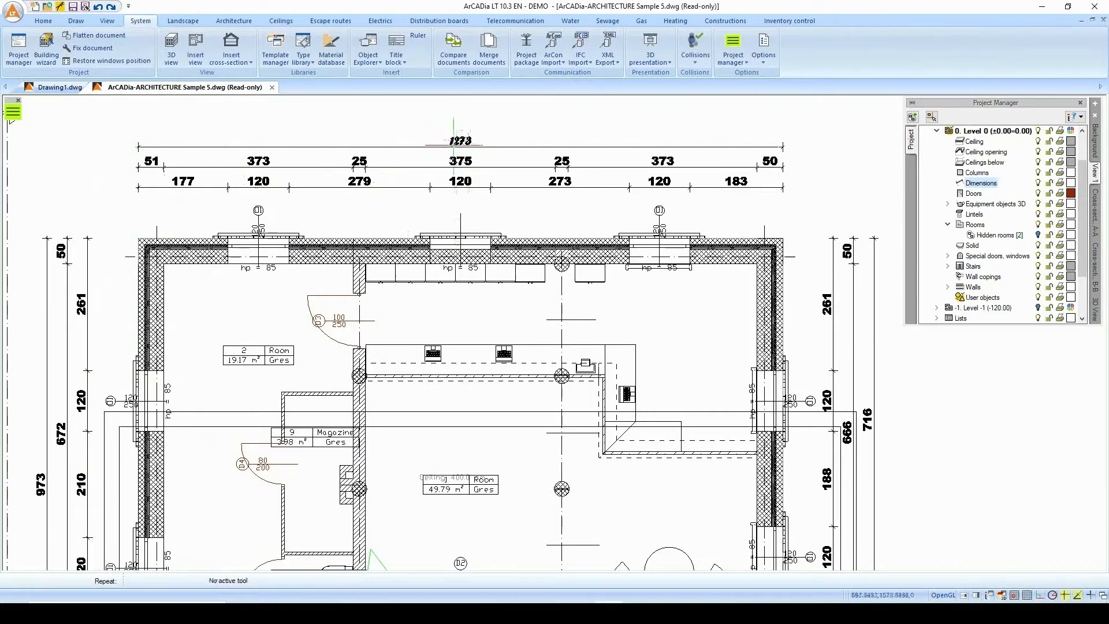
Step: Select all room objects on Level 0 and set their description font to Eras Demi ITC
scroll(829, 188, down, 4)
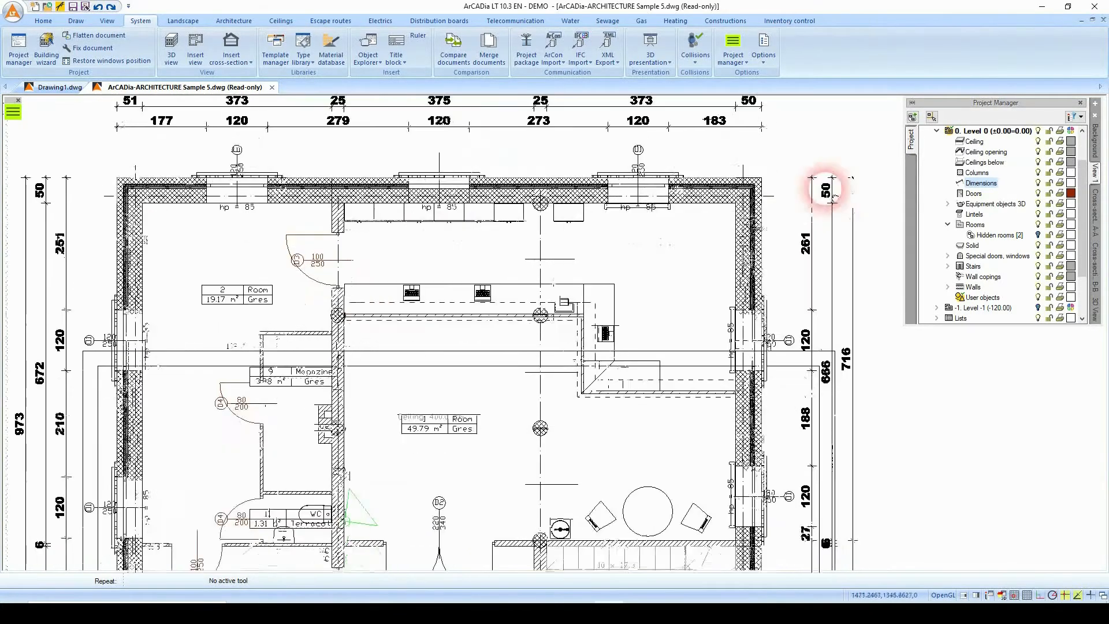
middle_drag(802, 244, 748, 251)
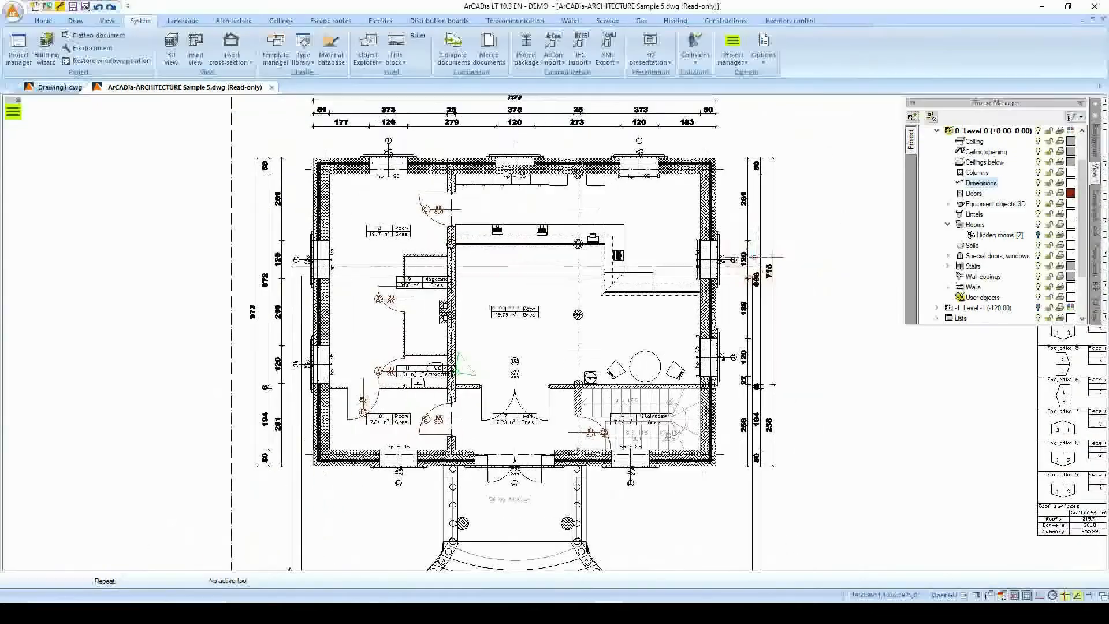
right_click(975, 226)
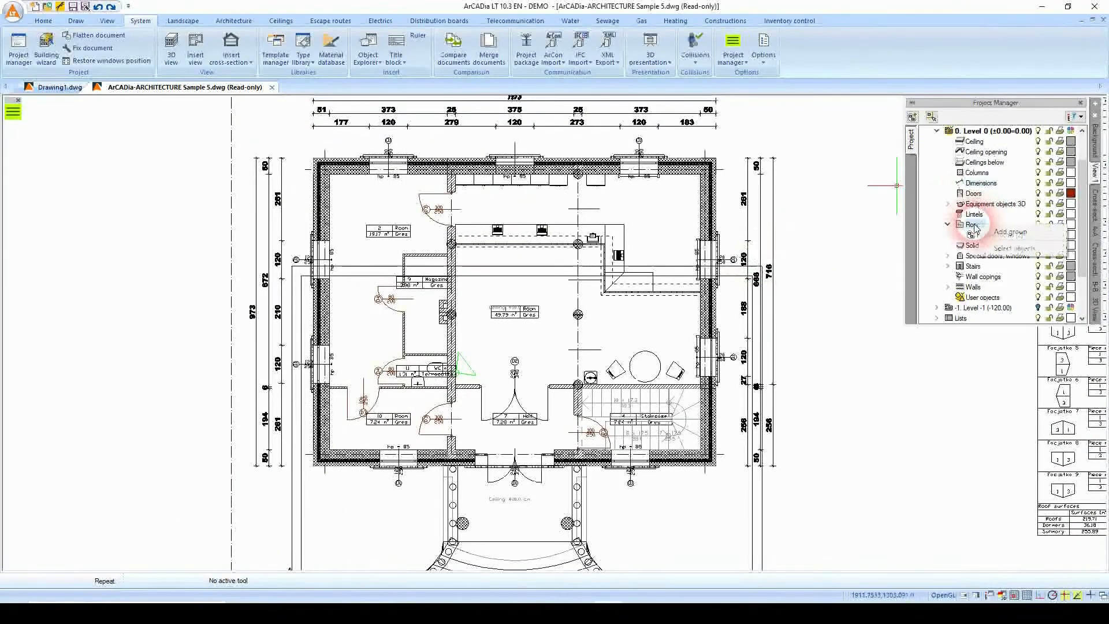
click(1002, 249)
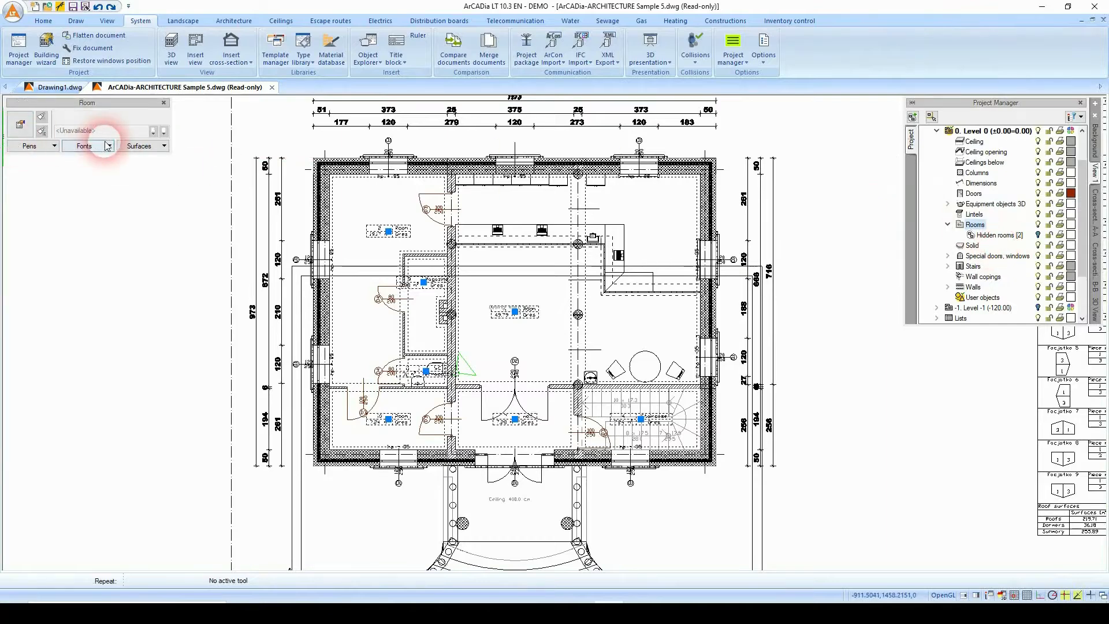
click(107, 146)
click(165, 172)
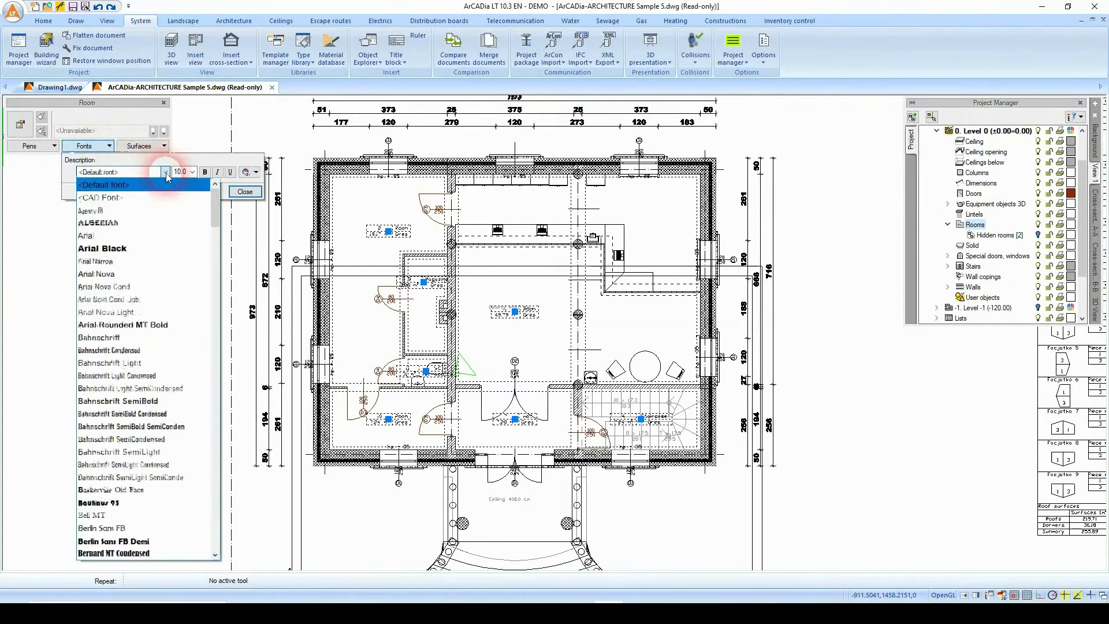
drag(216, 210, 216, 291)
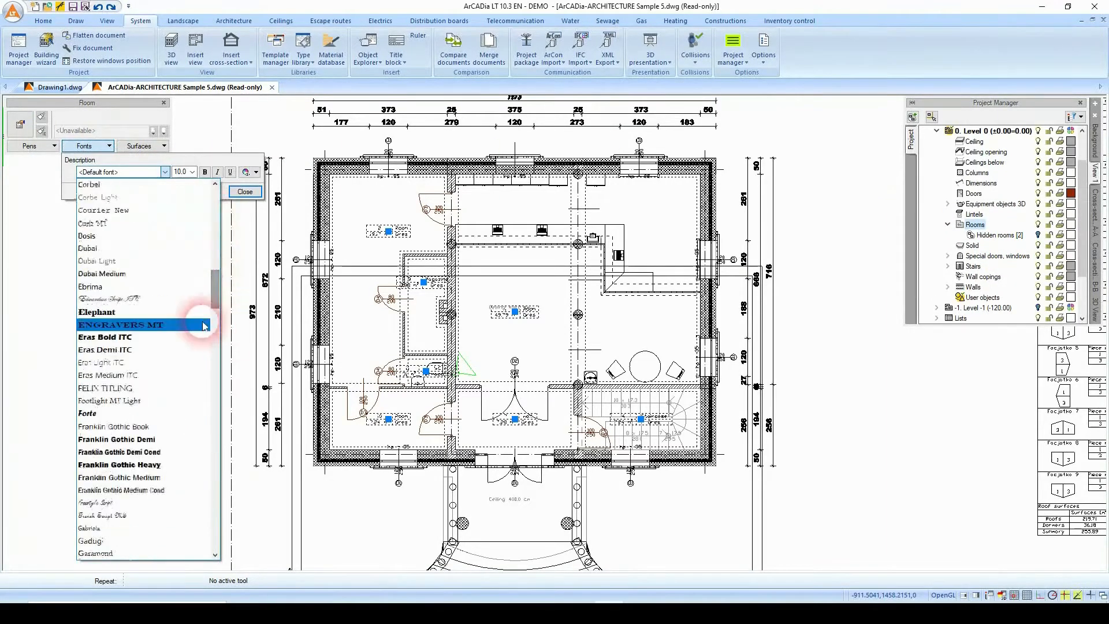
click(173, 350)
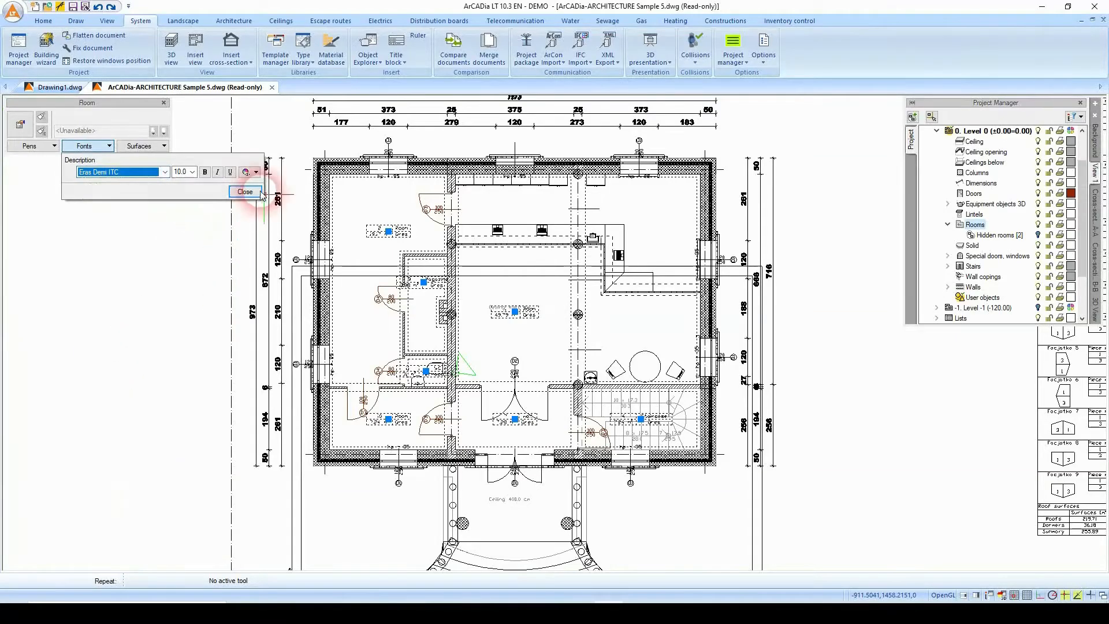
click(245, 192)
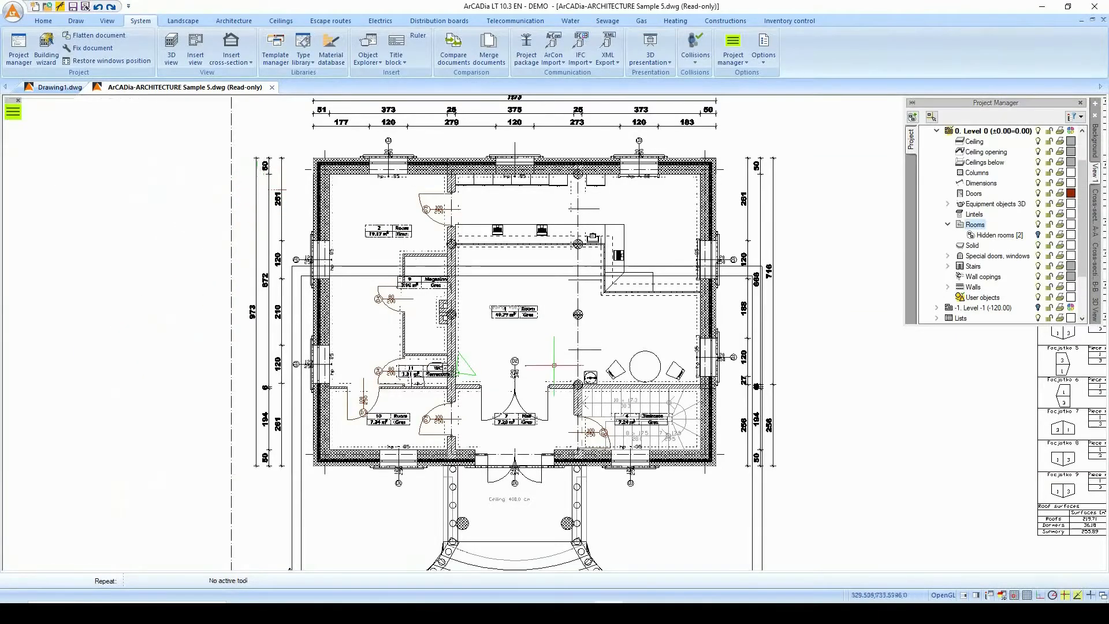
scroll(498, 340, up, 5)
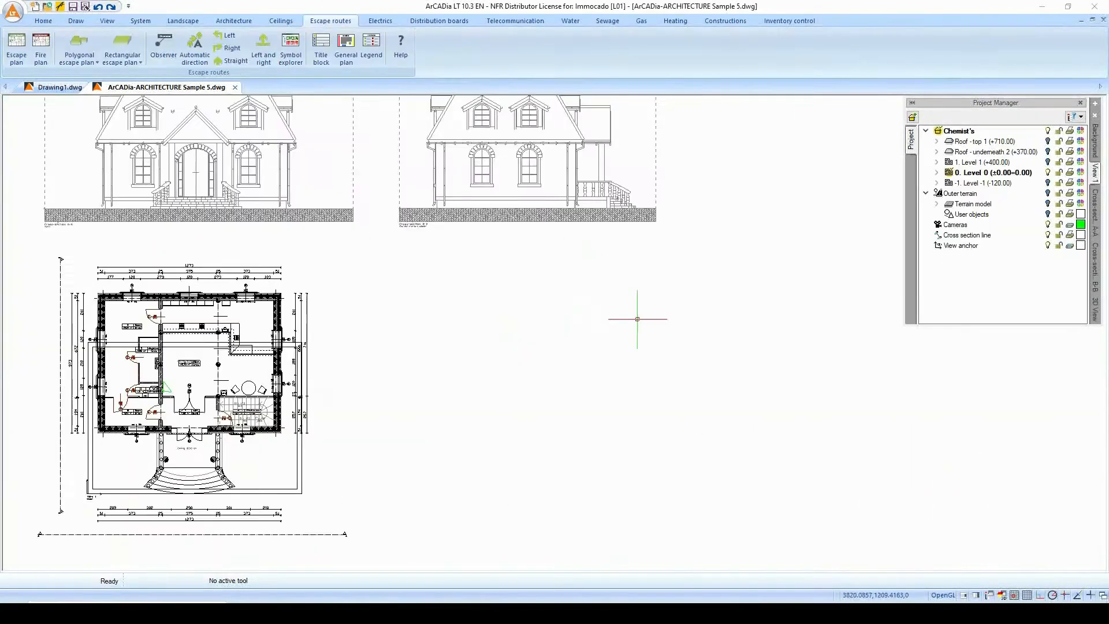
Step: Start inserting a room list for the floor plan and open its object properties
scroll(564, 375, up, 2)
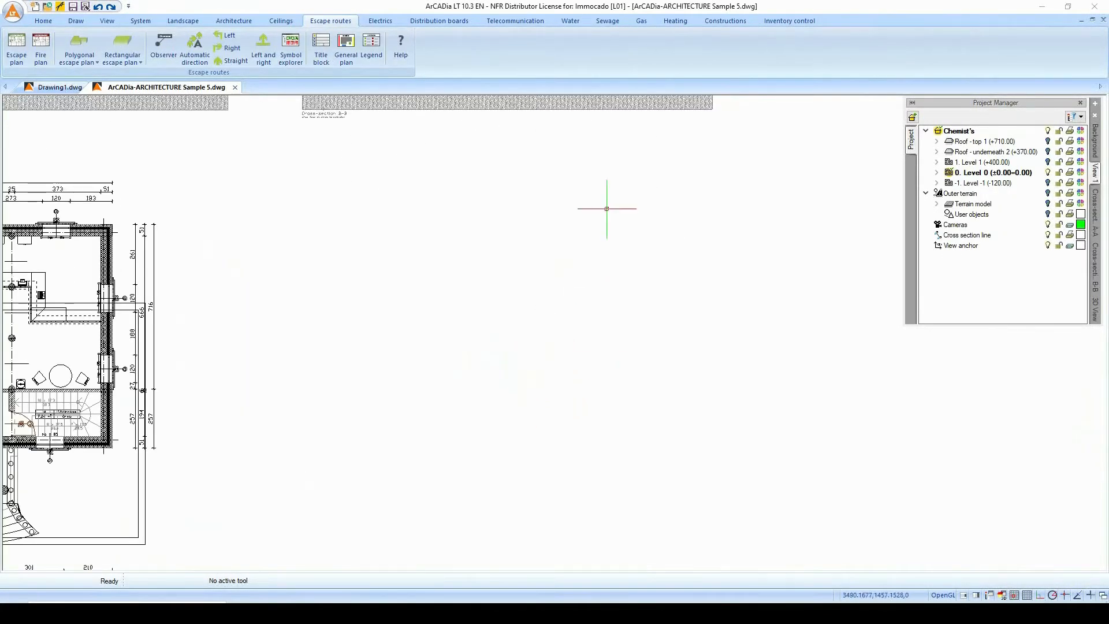
click(283, 21)
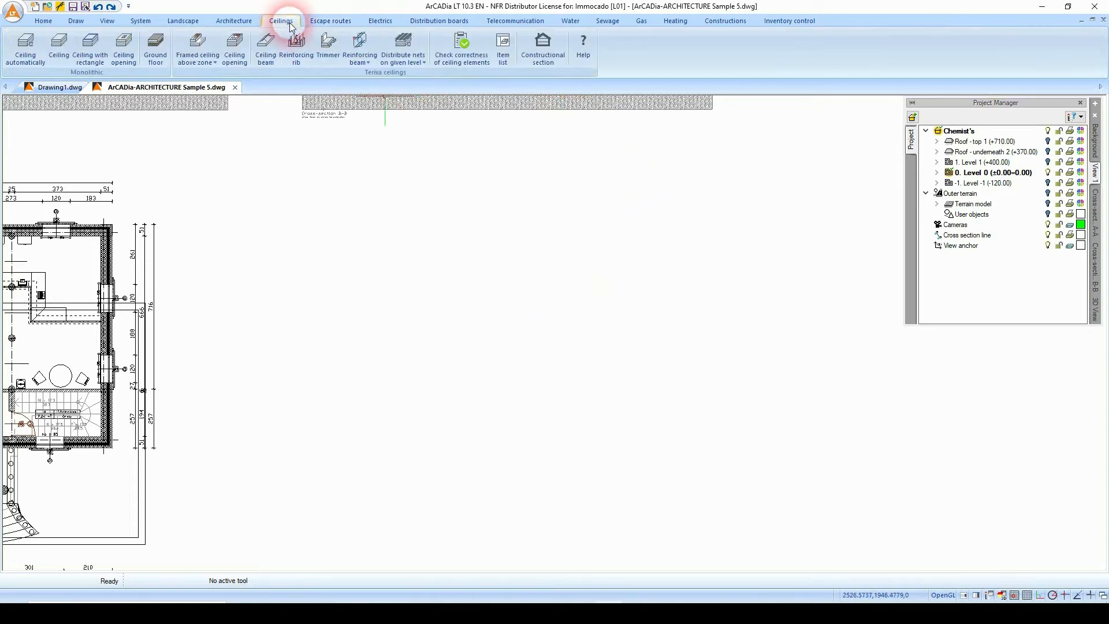
click(234, 22)
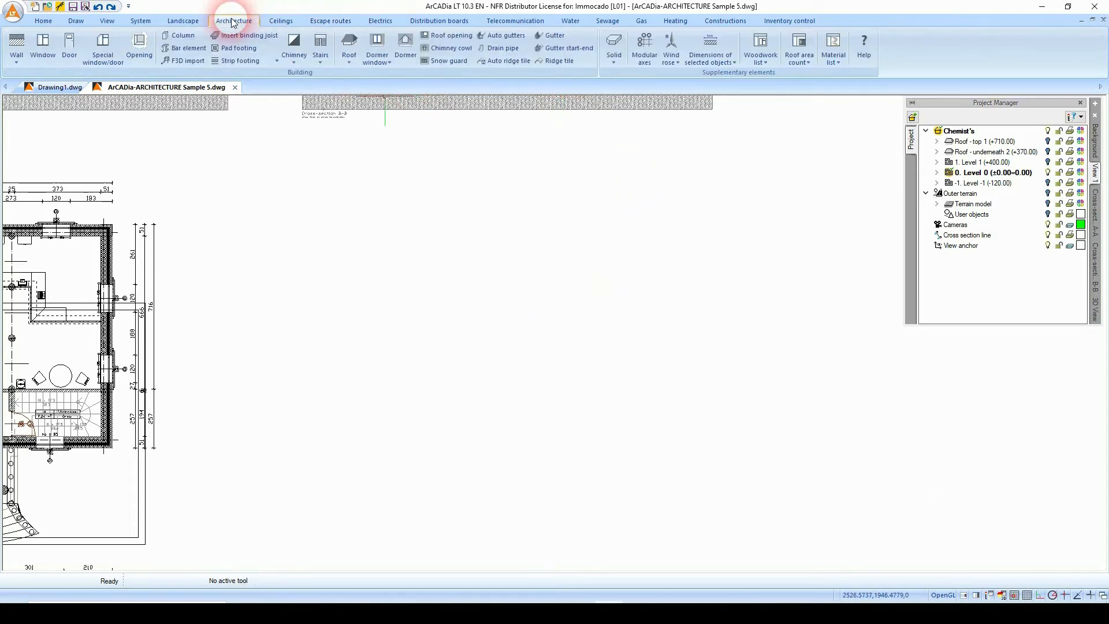
click(769, 61)
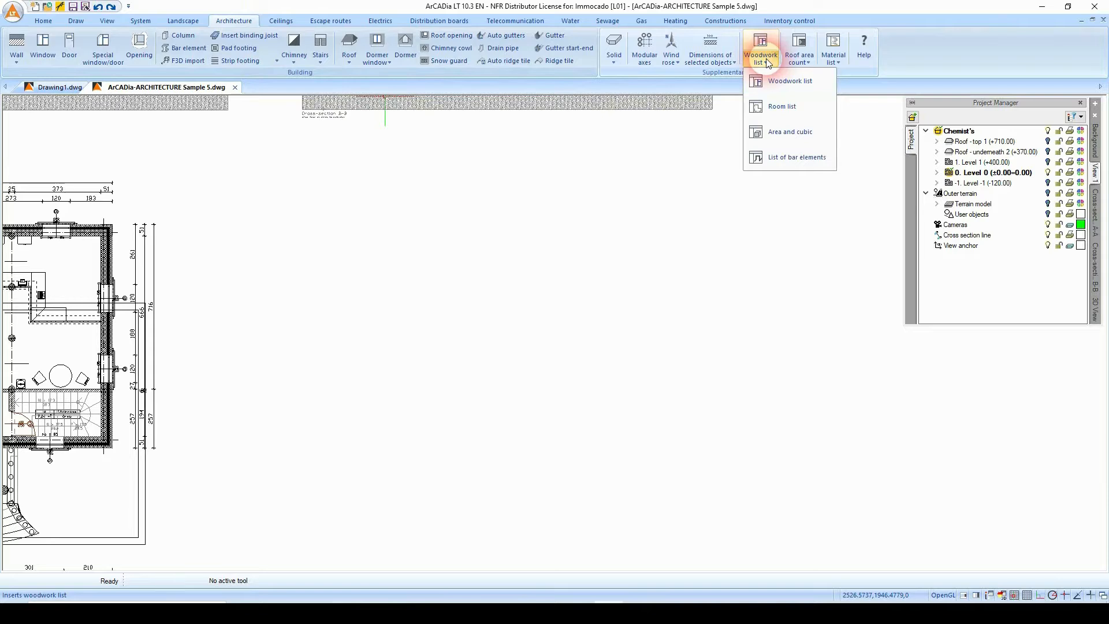
click(805, 104)
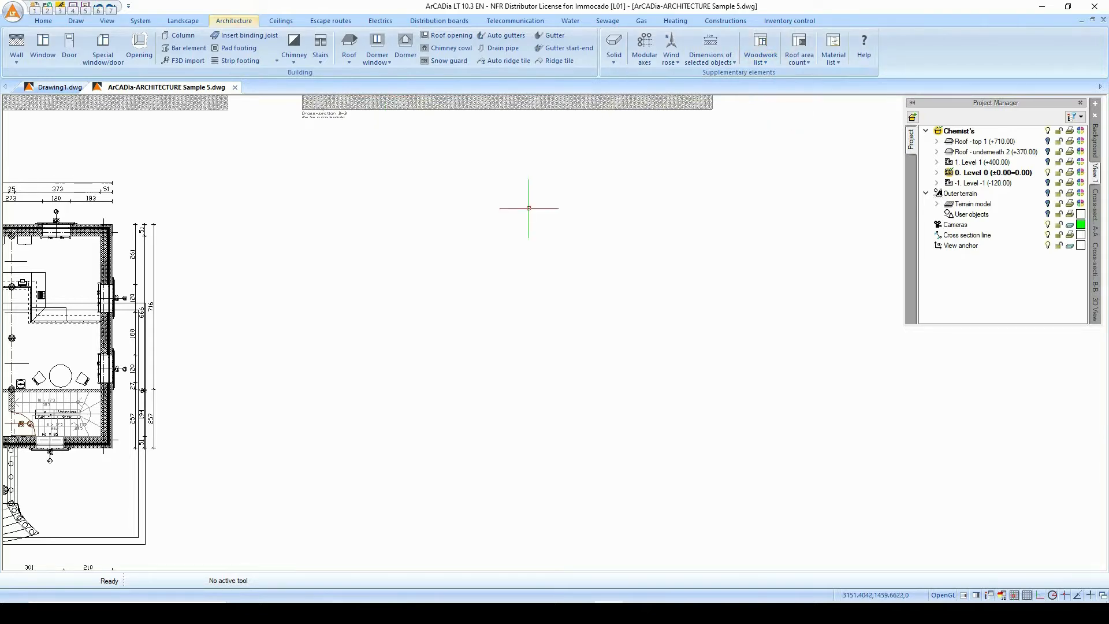
click(763, 45)
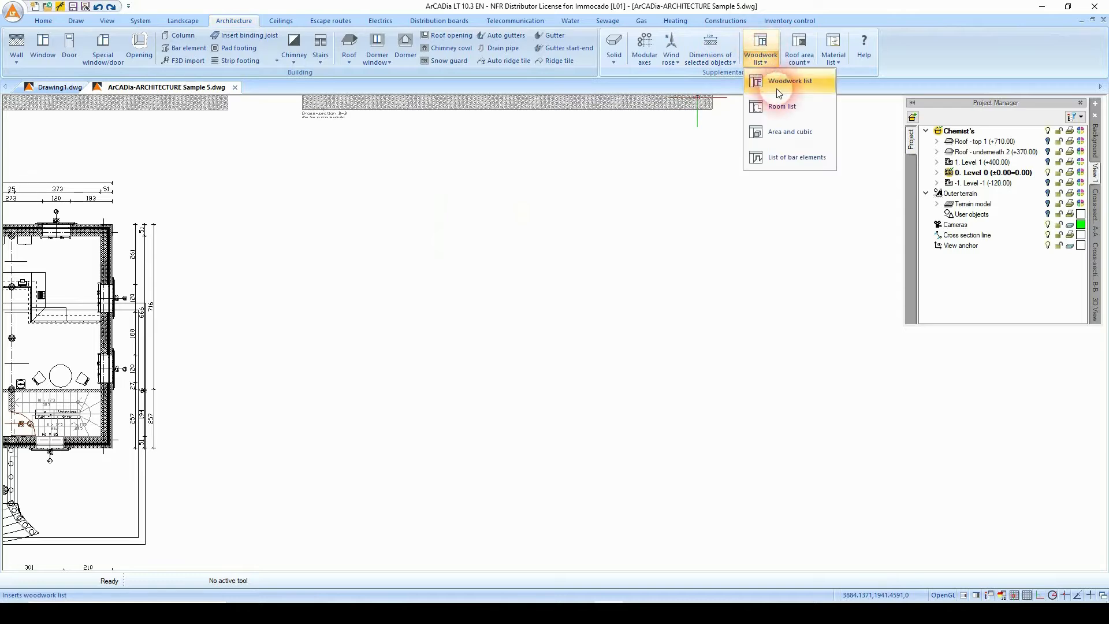
click(778, 111)
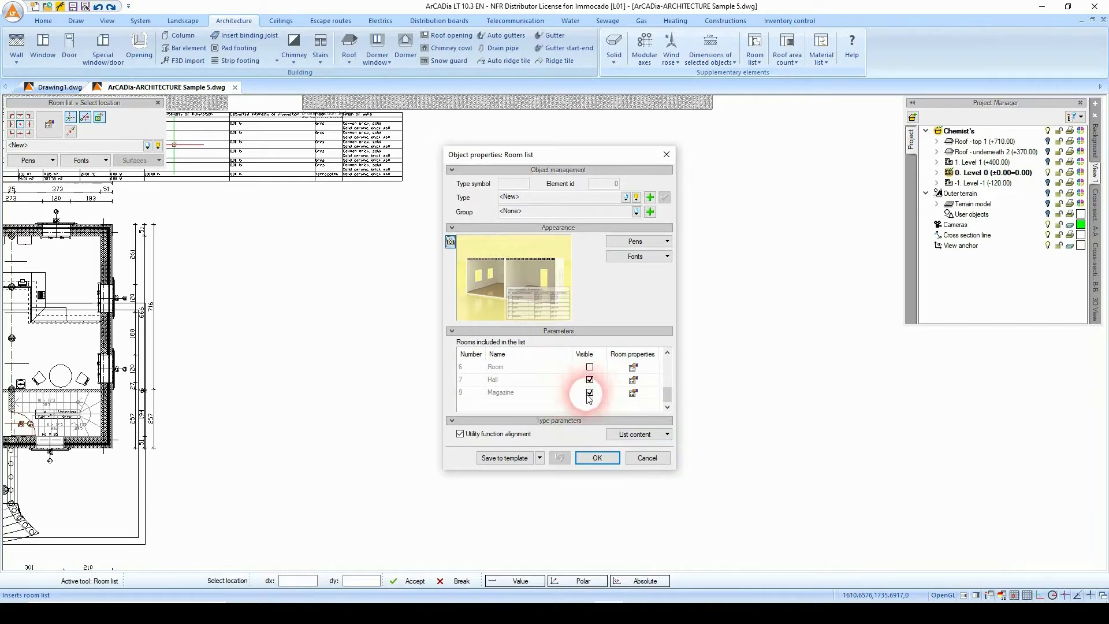
Step: Limit the room list's content to name, real area, cubic capacity and floor, and accept the list properties
scroll(589, 397, up, 3)
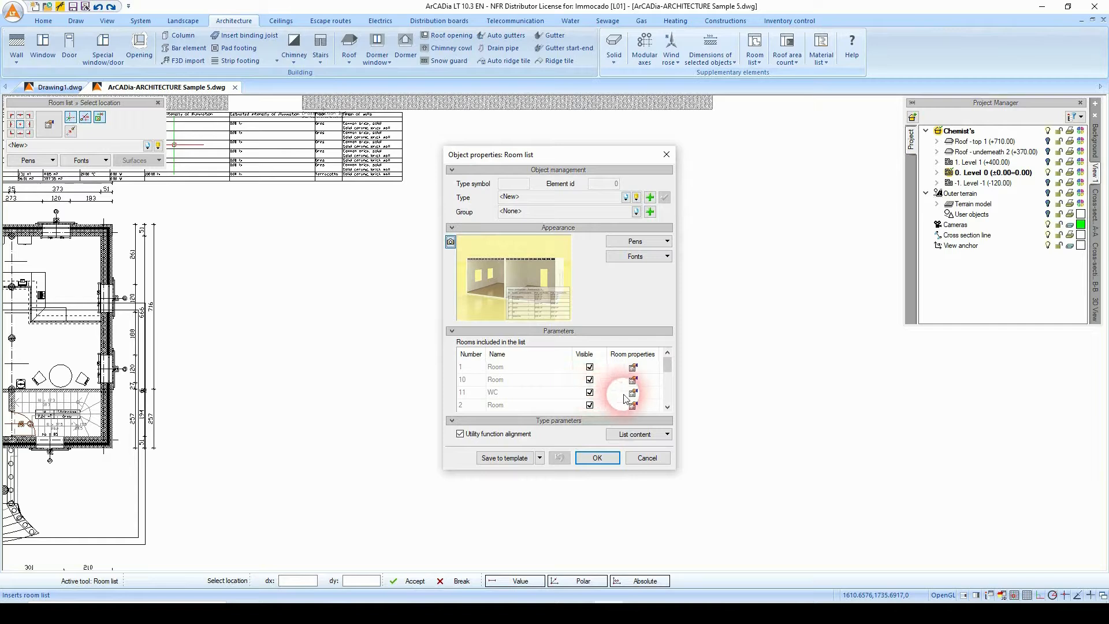
click(630, 434)
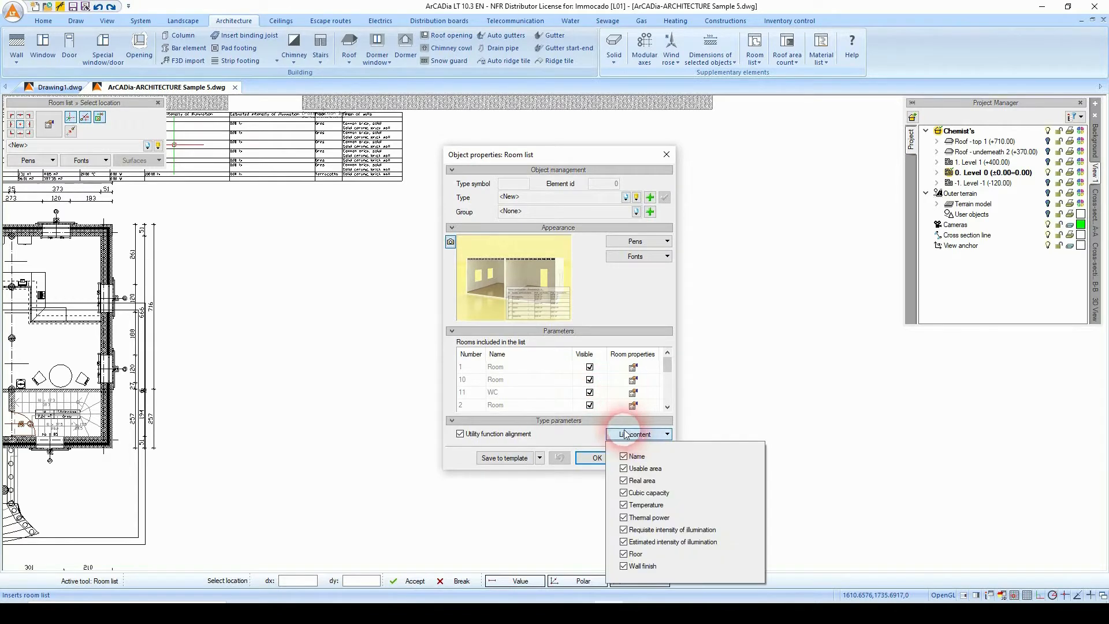
click(636, 506)
click(638, 518)
click(641, 530)
click(645, 542)
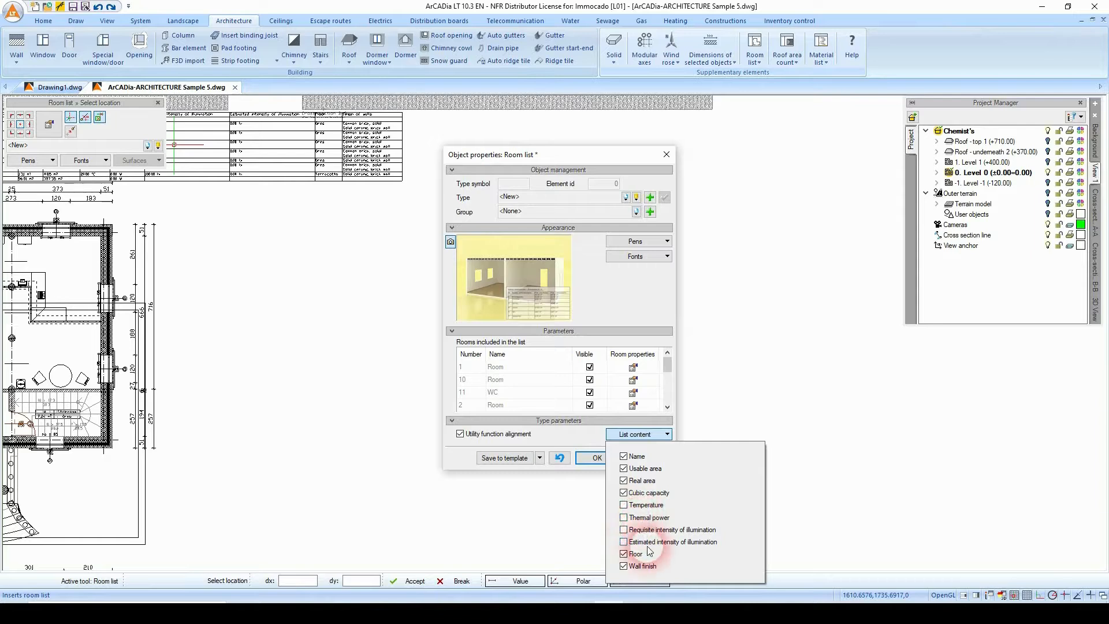
click(638, 566)
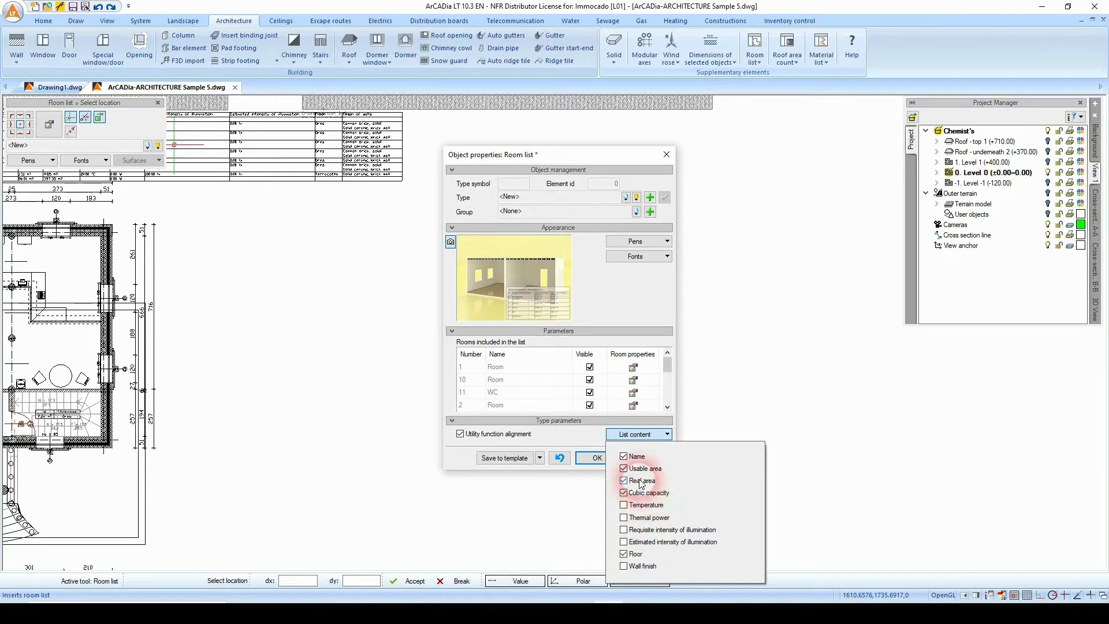
click(598, 438)
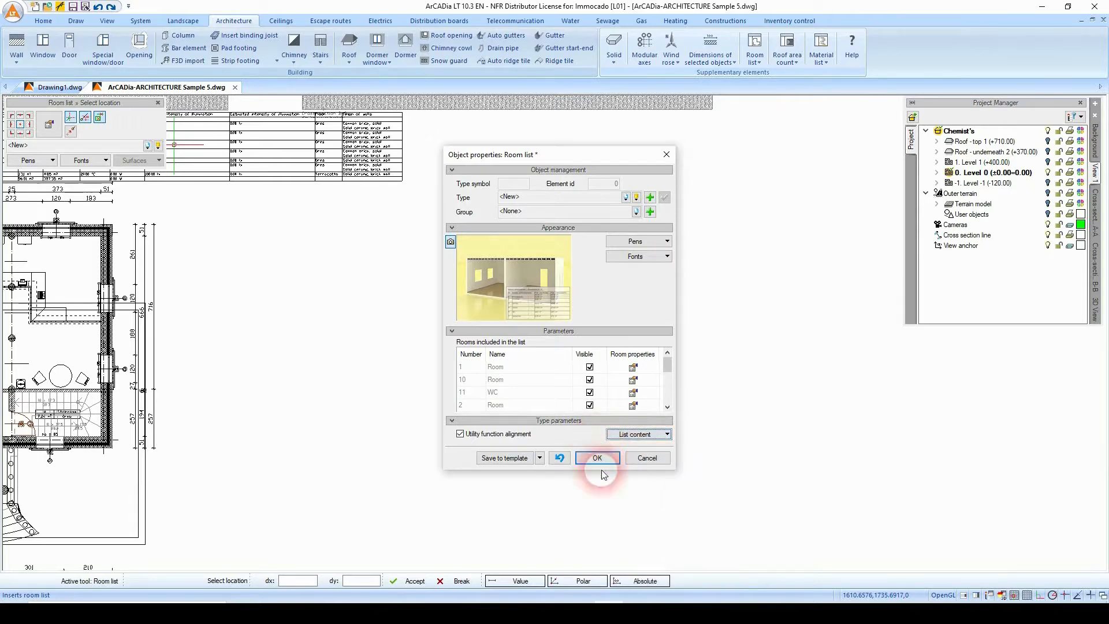
click(599, 461)
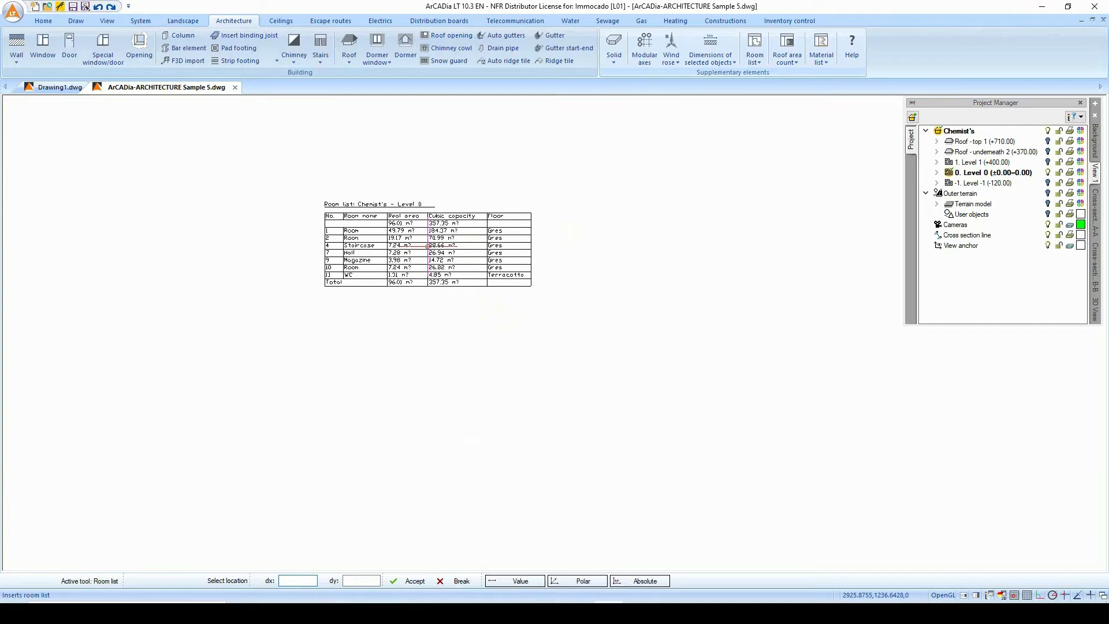
Step: Place the room list in the empty area beside the ground-floor plan
click(427, 246)
scroll(430, 243, up, 3)
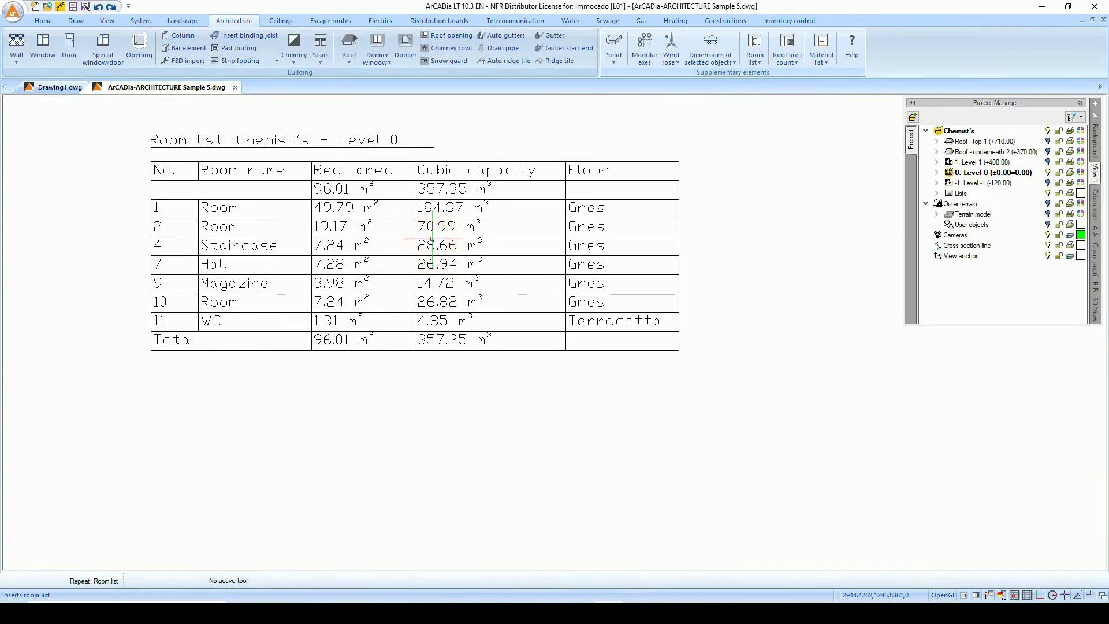
middle_drag(432, 239, 497, 311)
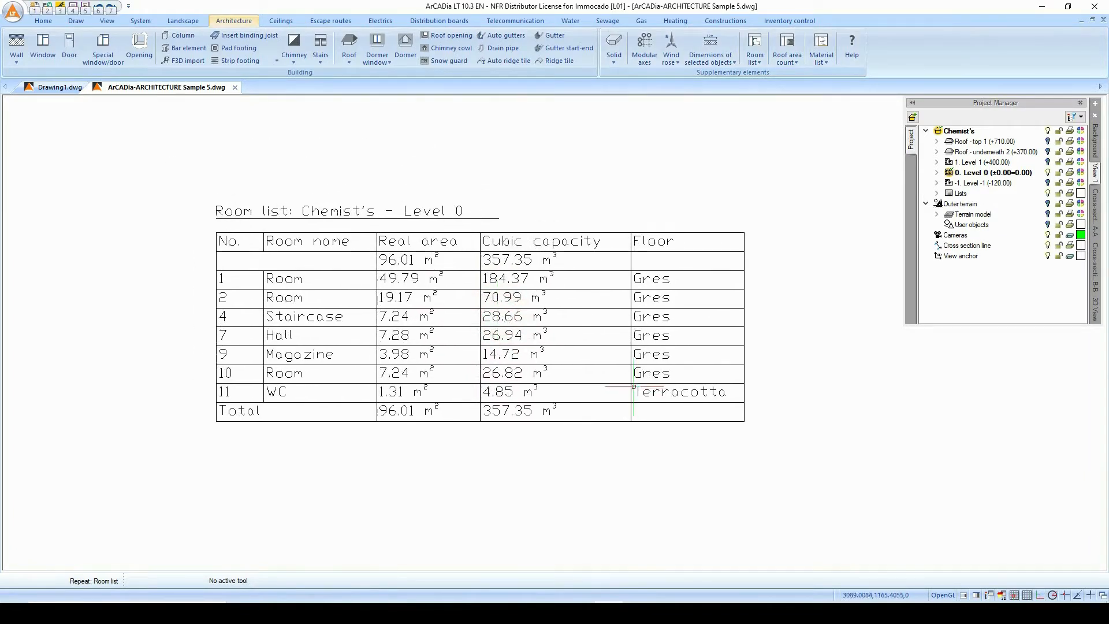
Step: Edit the placed room list to hide rooms 7 Hall and 9 Magazine and show temperature instead of floor
click(497, 234)
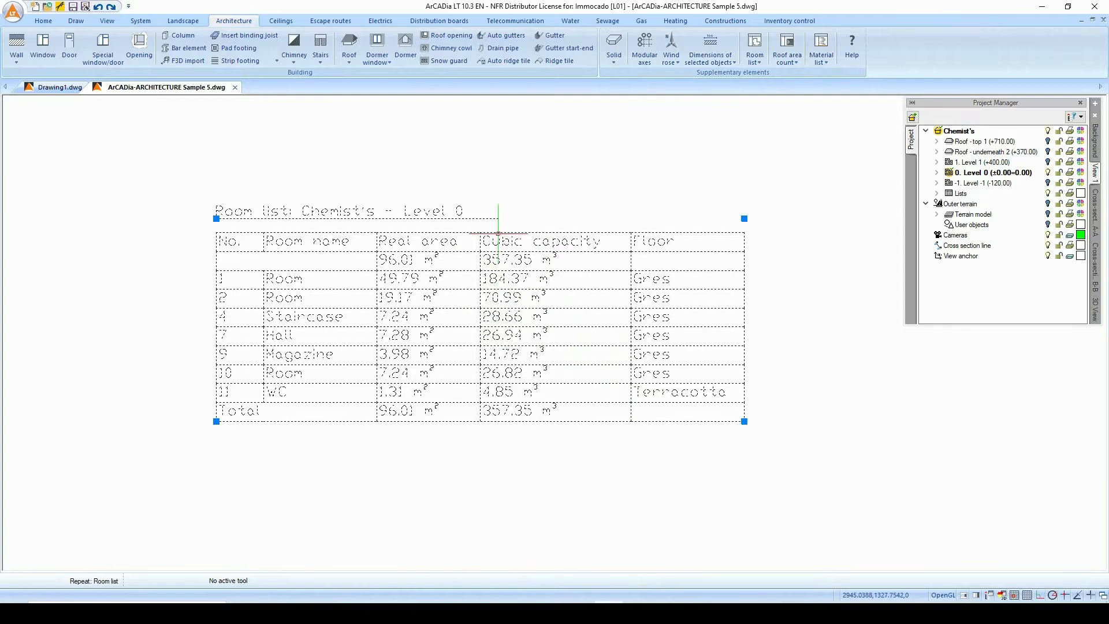
click(14, 127)
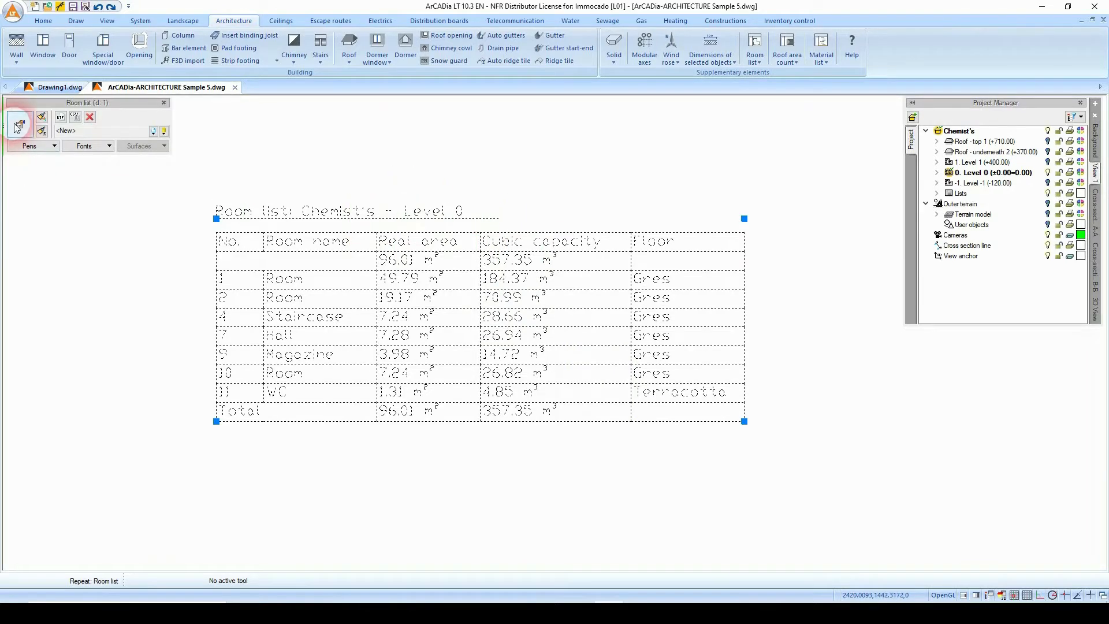
click(15, 125)
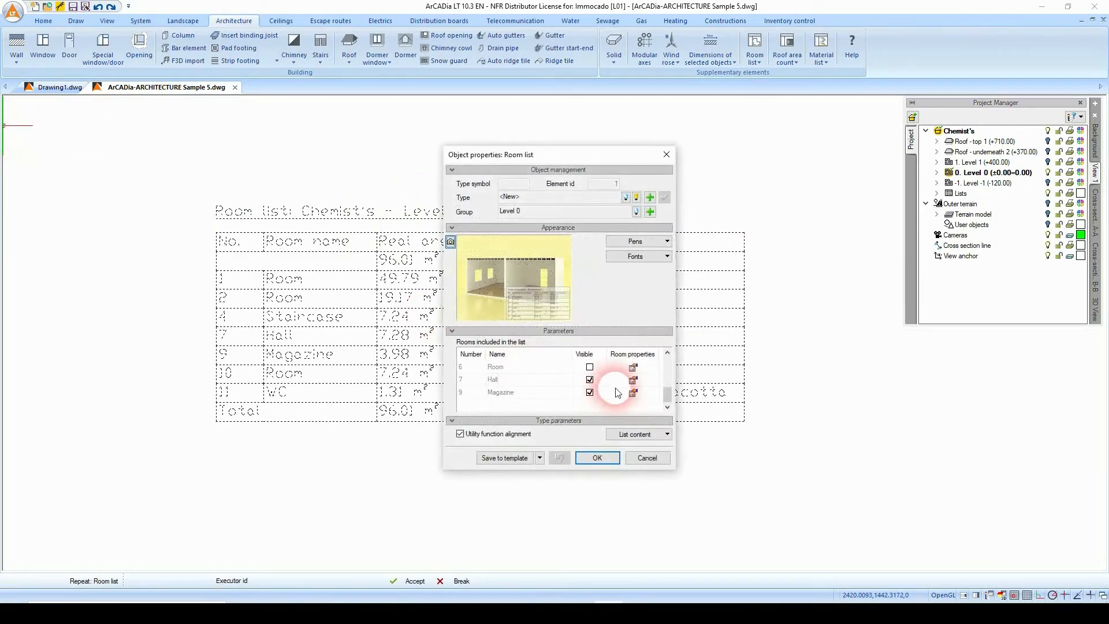
click(590, 380)
click(589, 392)
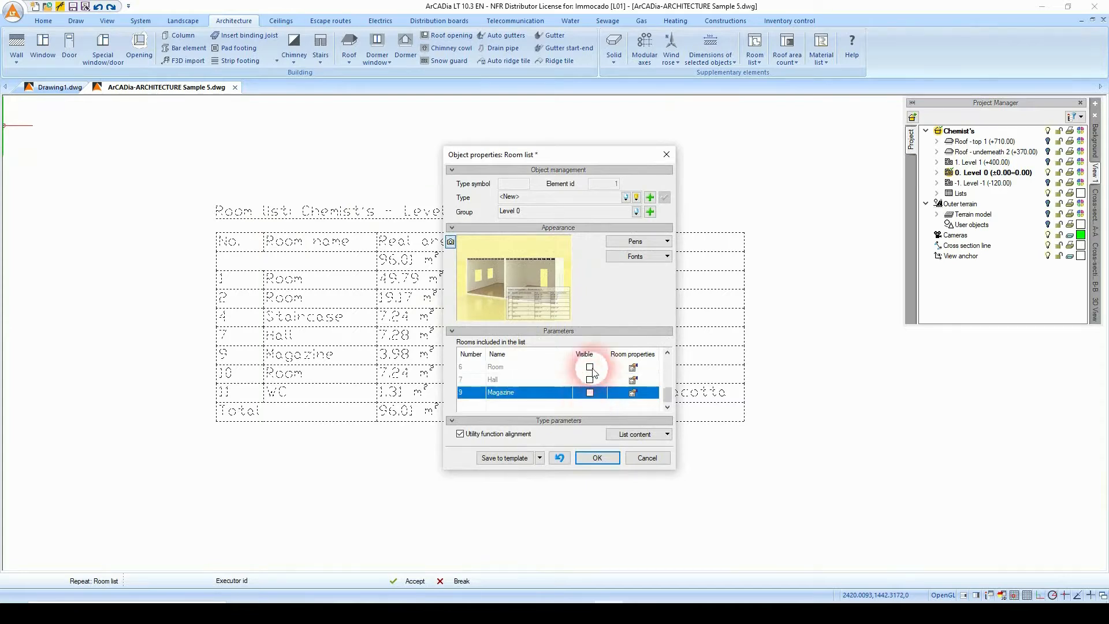
click(651, 437)
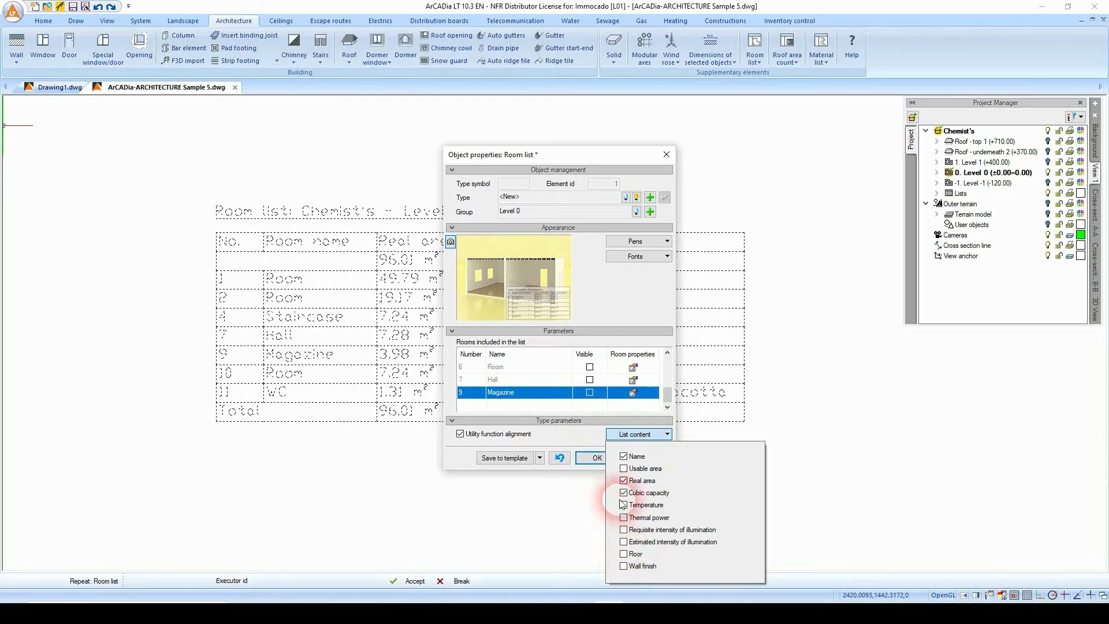
click(597, 458)
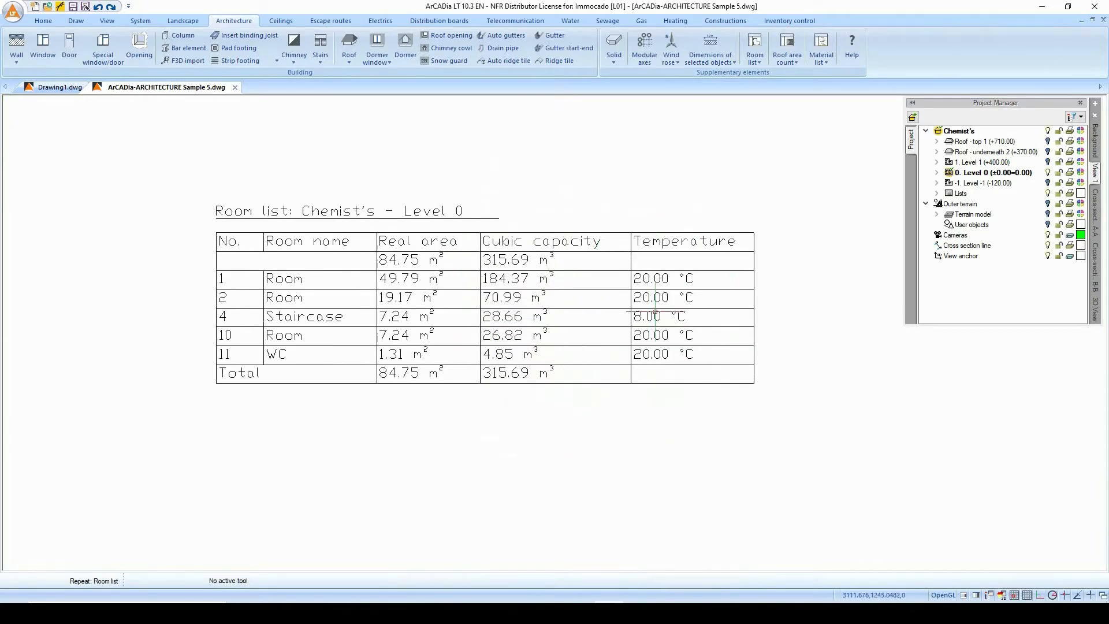
Step: Start a material list that contains only the list of wall materials
scroll(628, 369, down, 4)
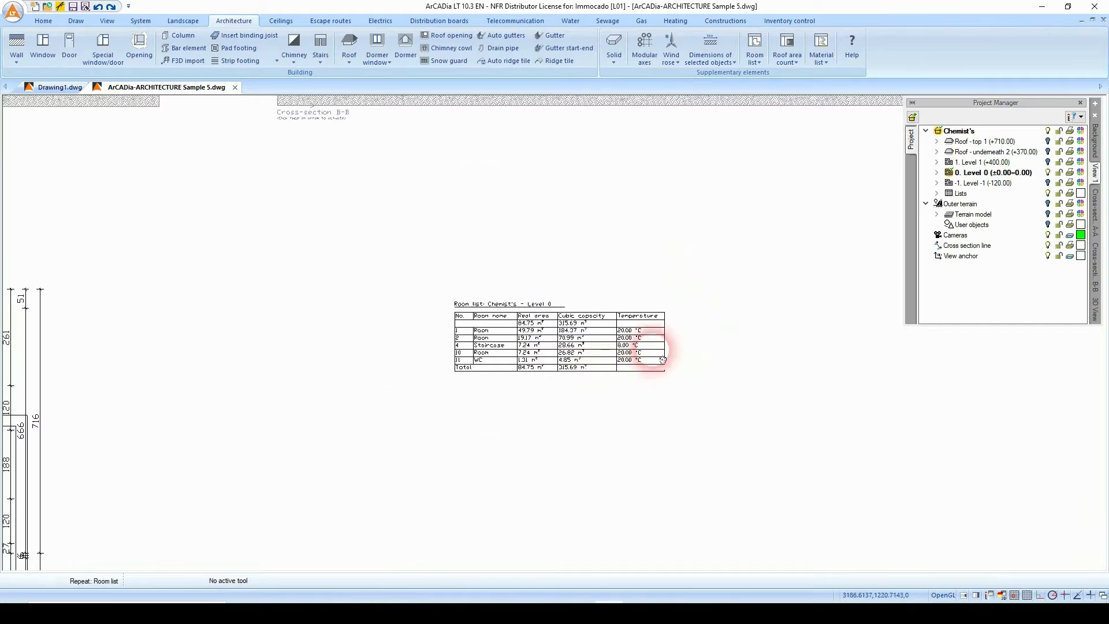
click(823, 61)
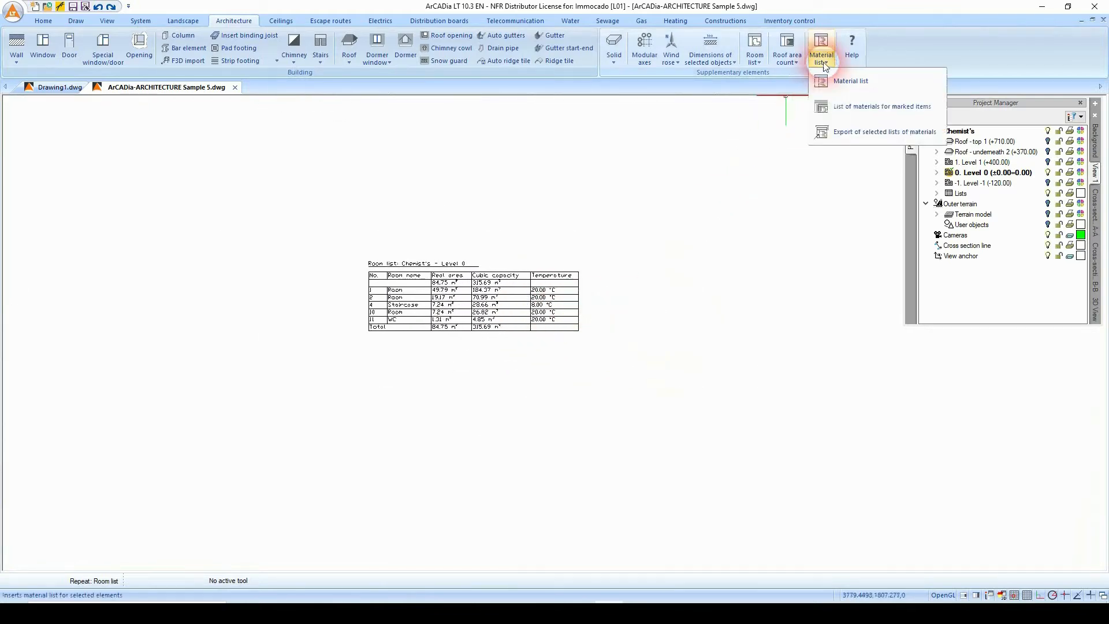
click(852, 92)
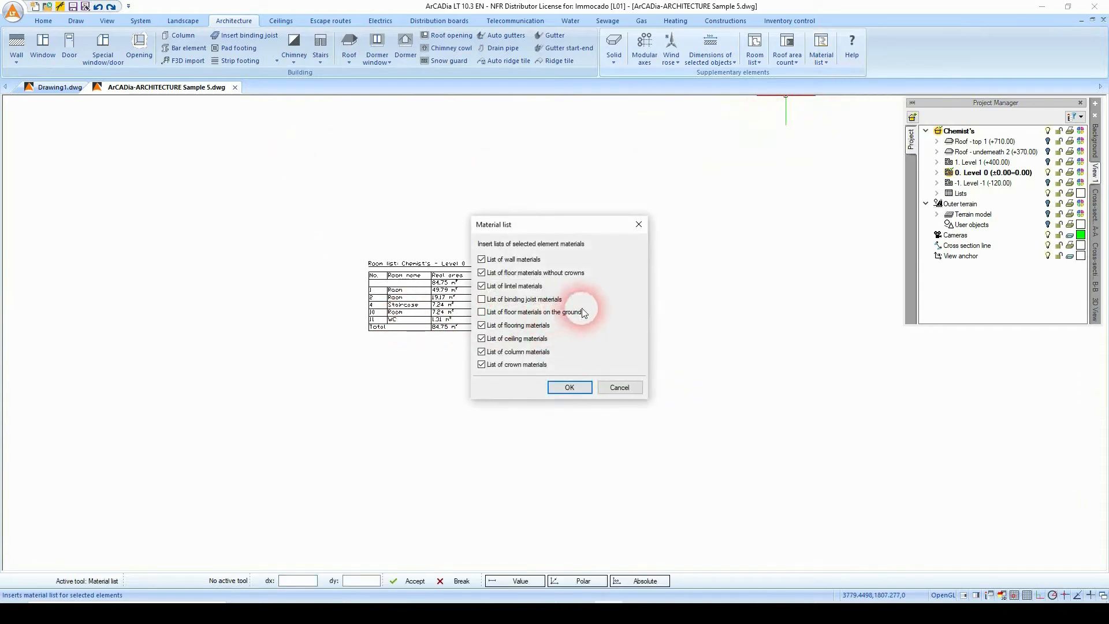
click(505, 367)
click(501, 352)
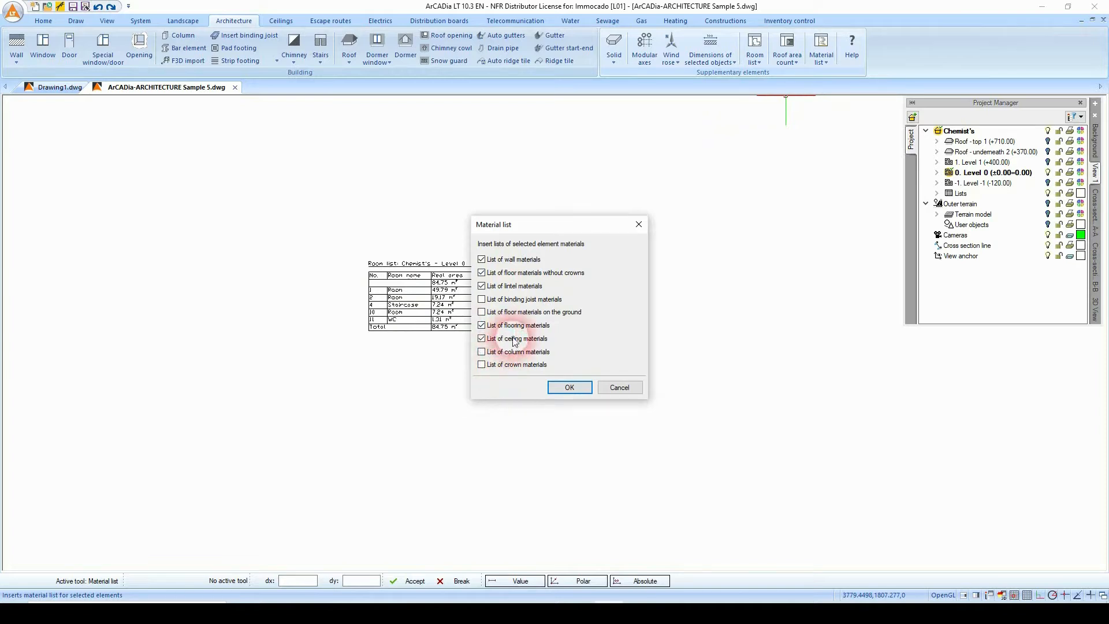
click(514, 327)
click(514, 338)
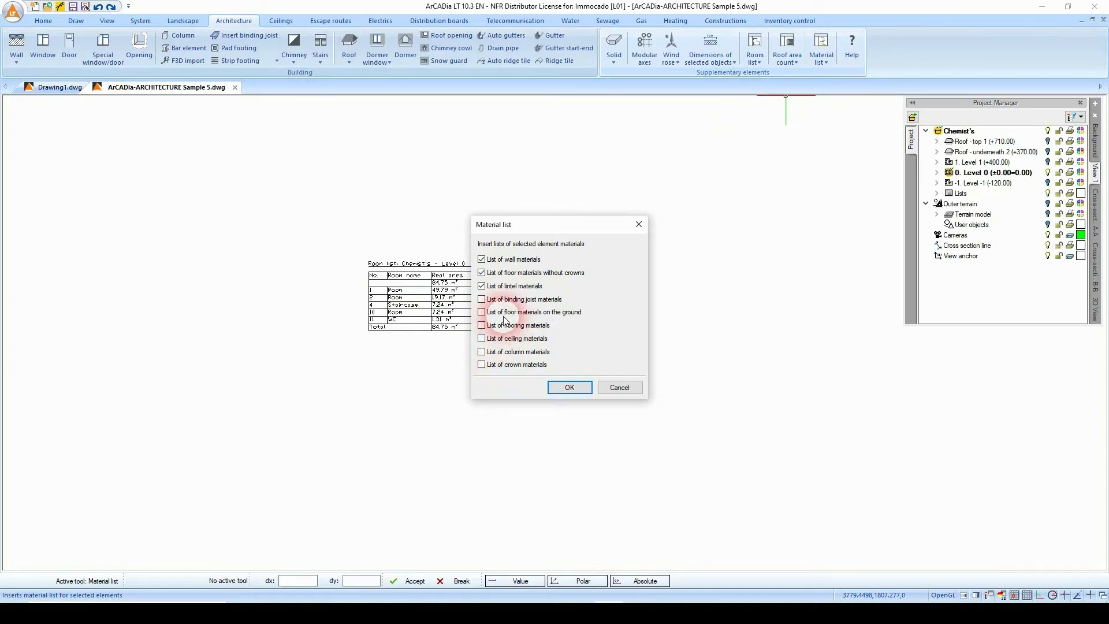
click(514, 287)
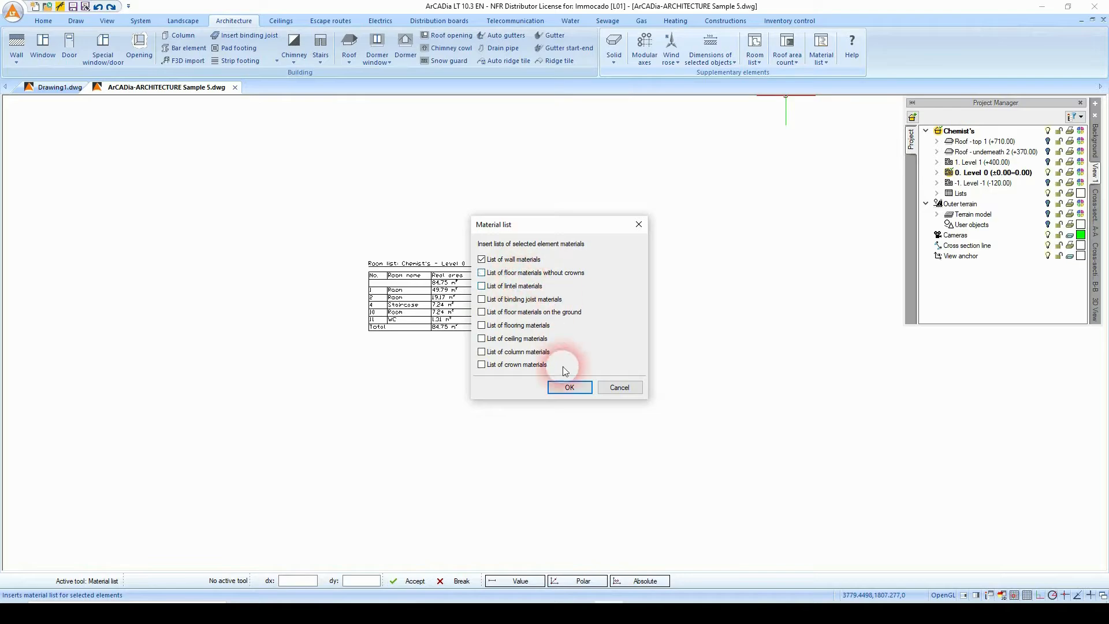
click(566, 388)
Step: Place the list of wall materials in the free area below the room list
click(491, 379)
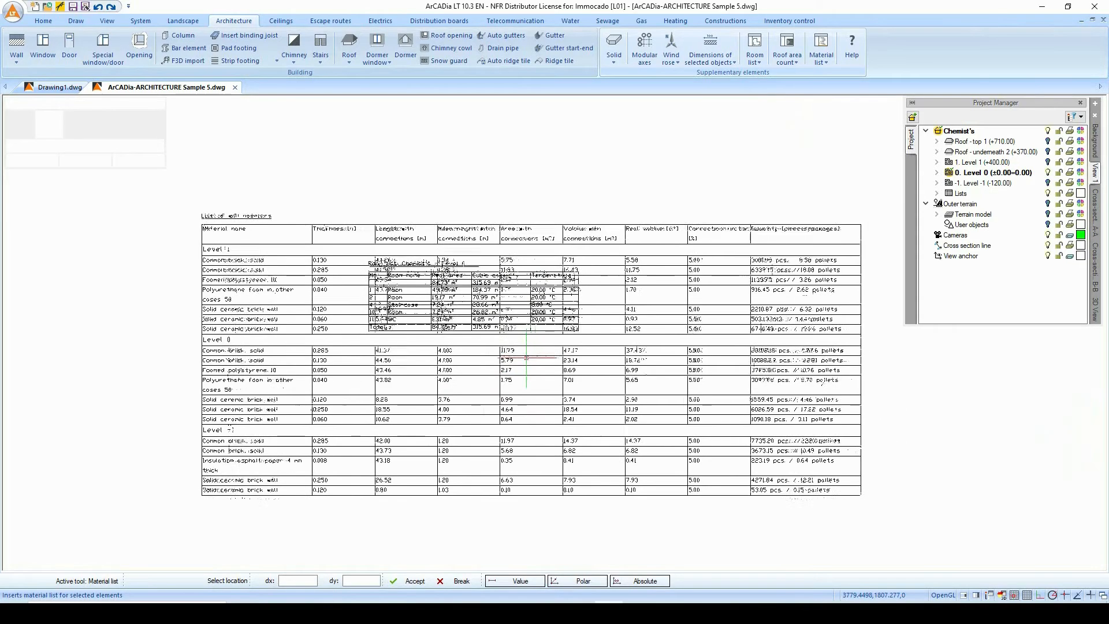
middle_drag(502, 426, 492, 310)
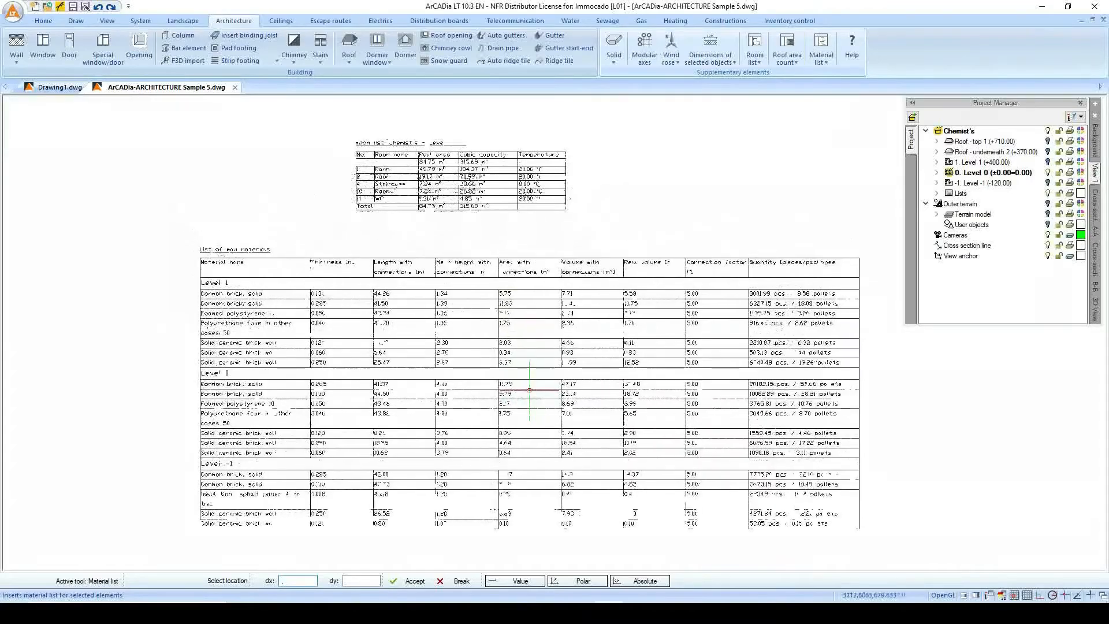
click(529, 390)
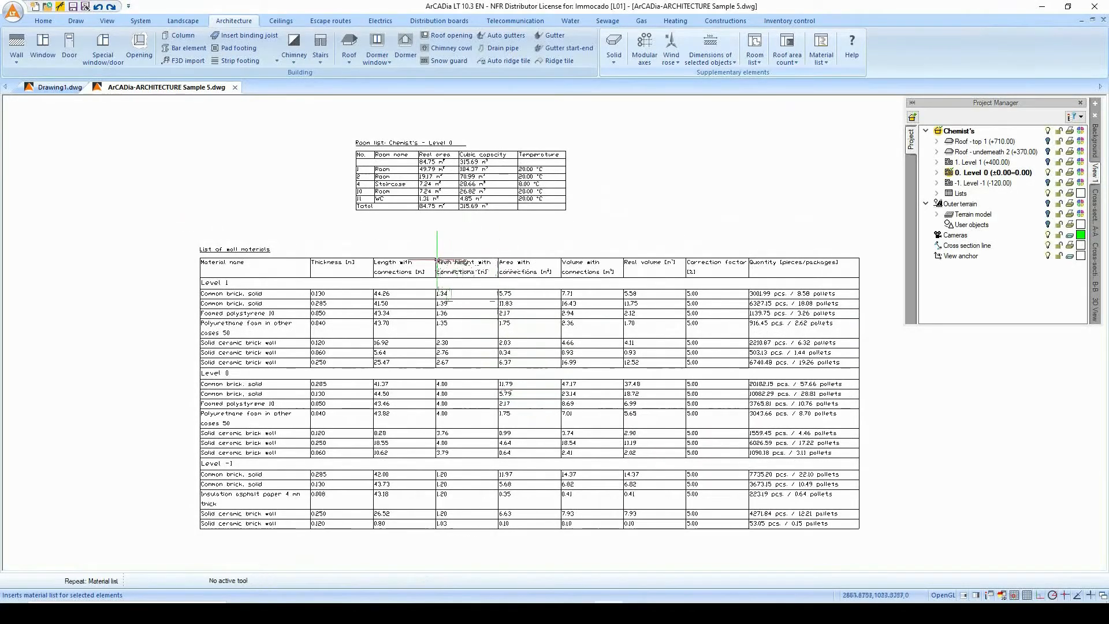
Step: Open the object properties of the list of wall materials and examine its available and used columns
click(438, 262)
click(22, 129)
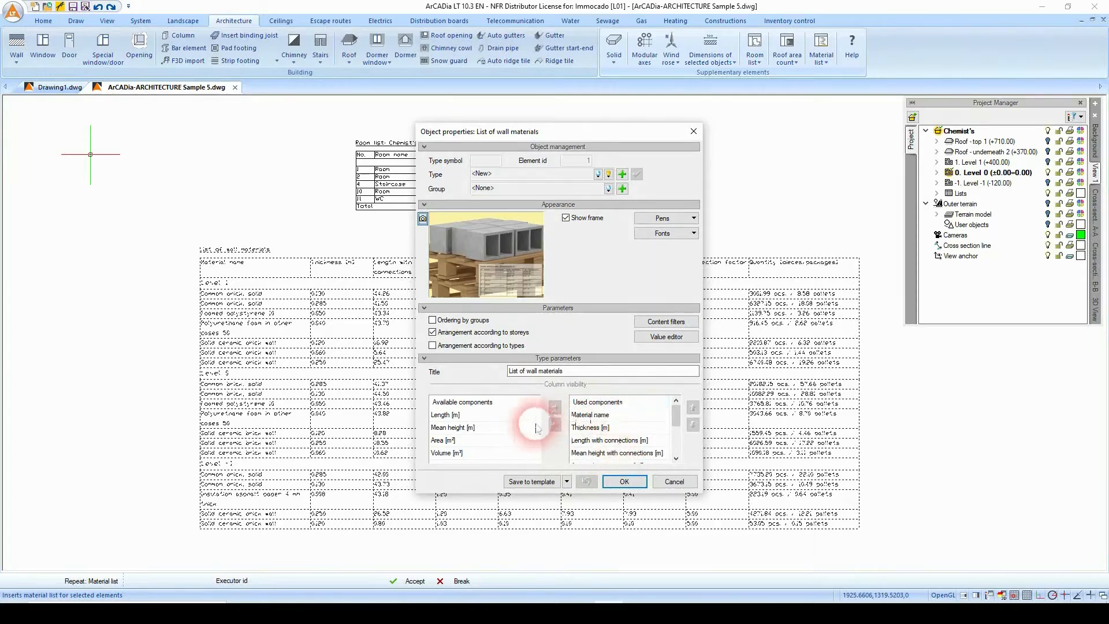
click(494, 415)
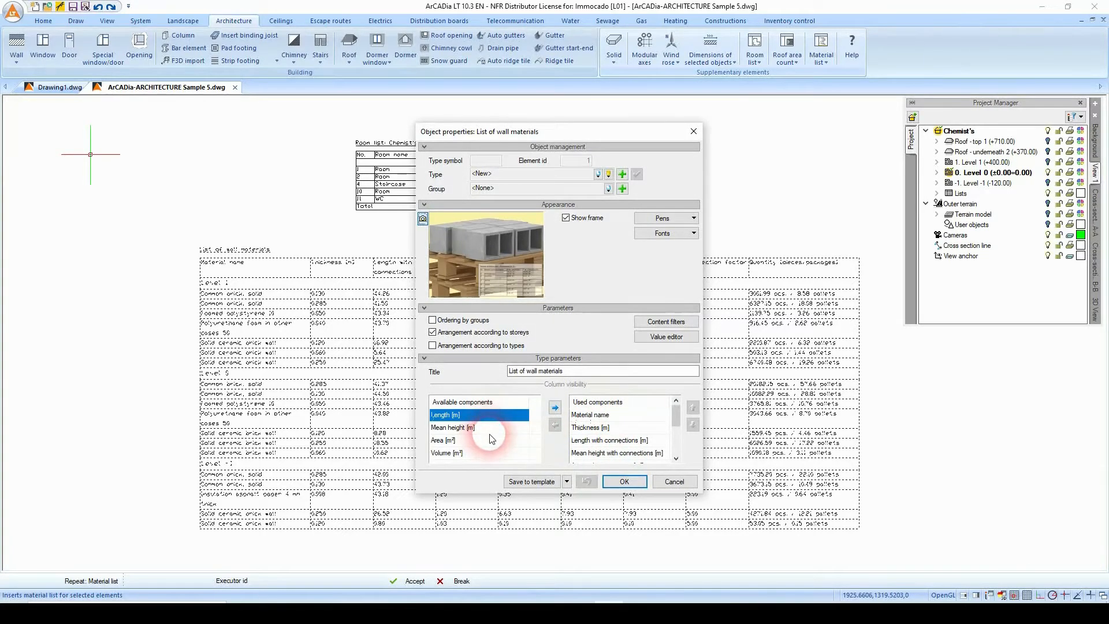
scroll(611, 441, down, 1)
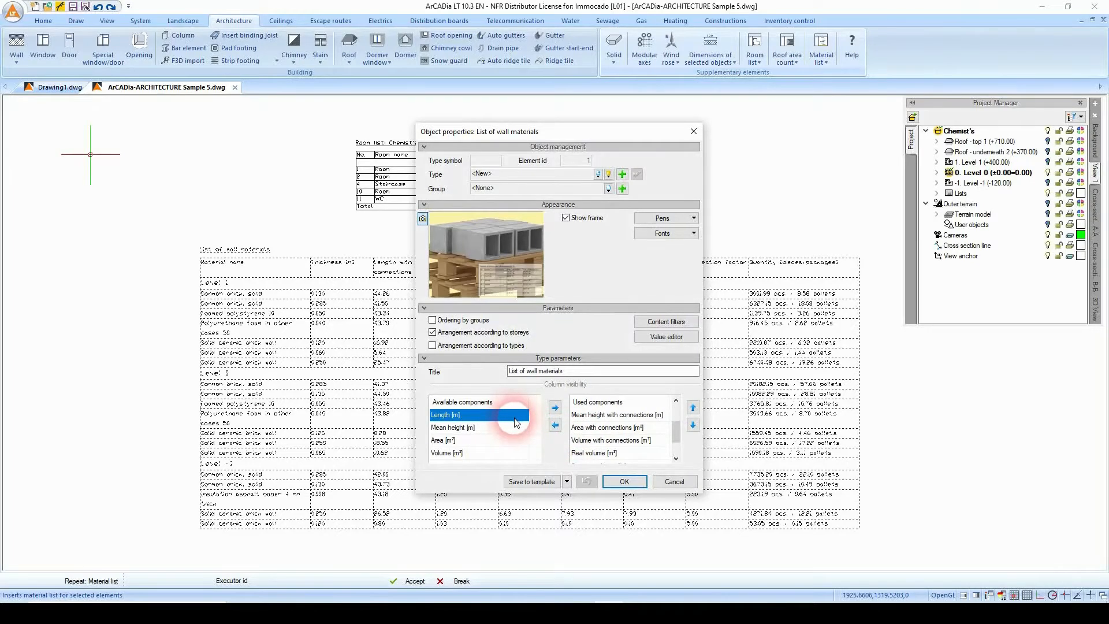
click(586, 429)
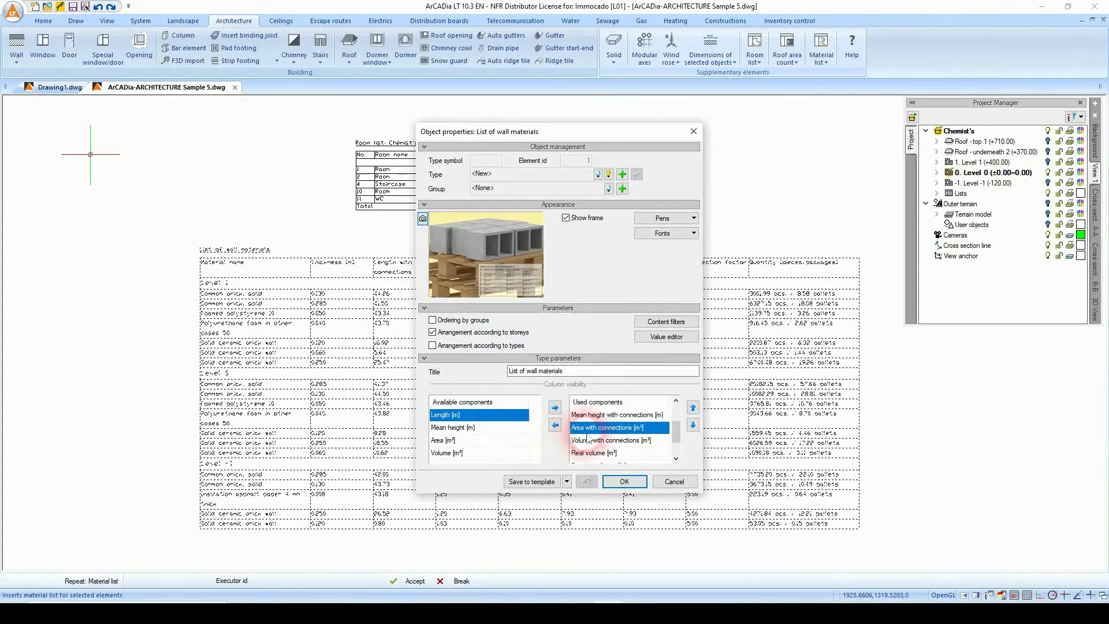
scroll(604, 425, up, 1)
Step: Remove every used column from the list of wall materials except Material name and Thickness [m]
click(600, 418)
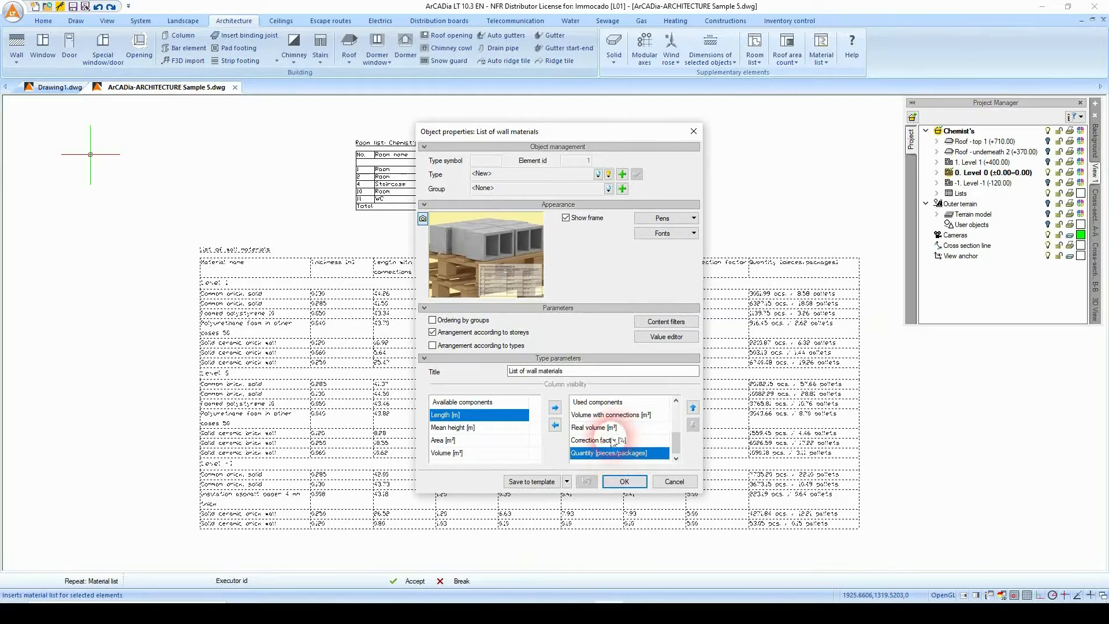
click(555, 426)
scroll(601, 447, down, 2)
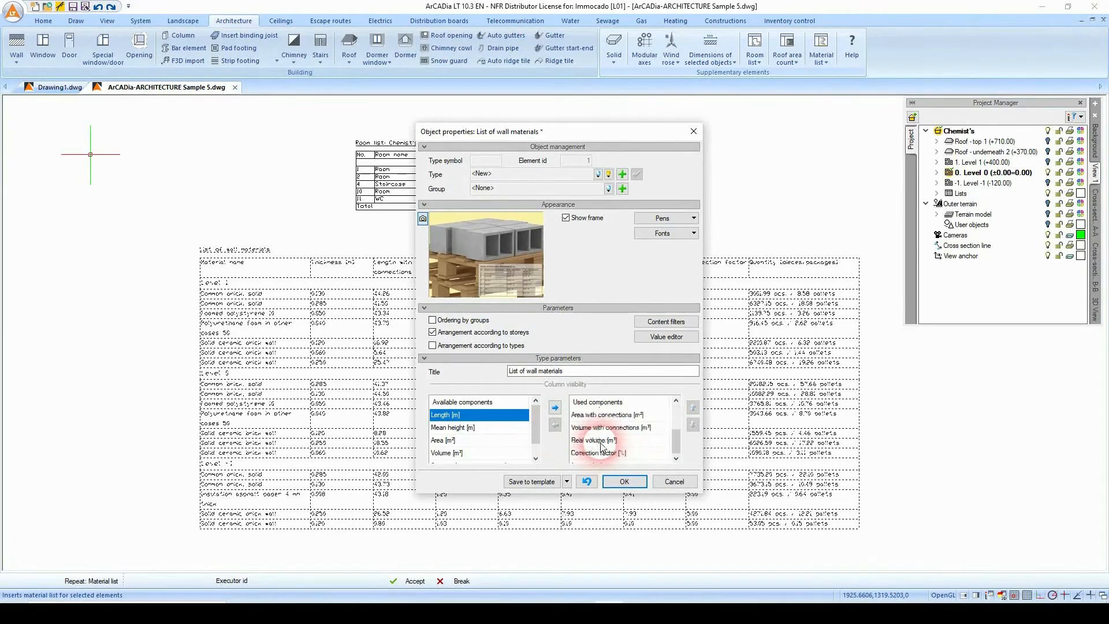
double_click(598, 453)
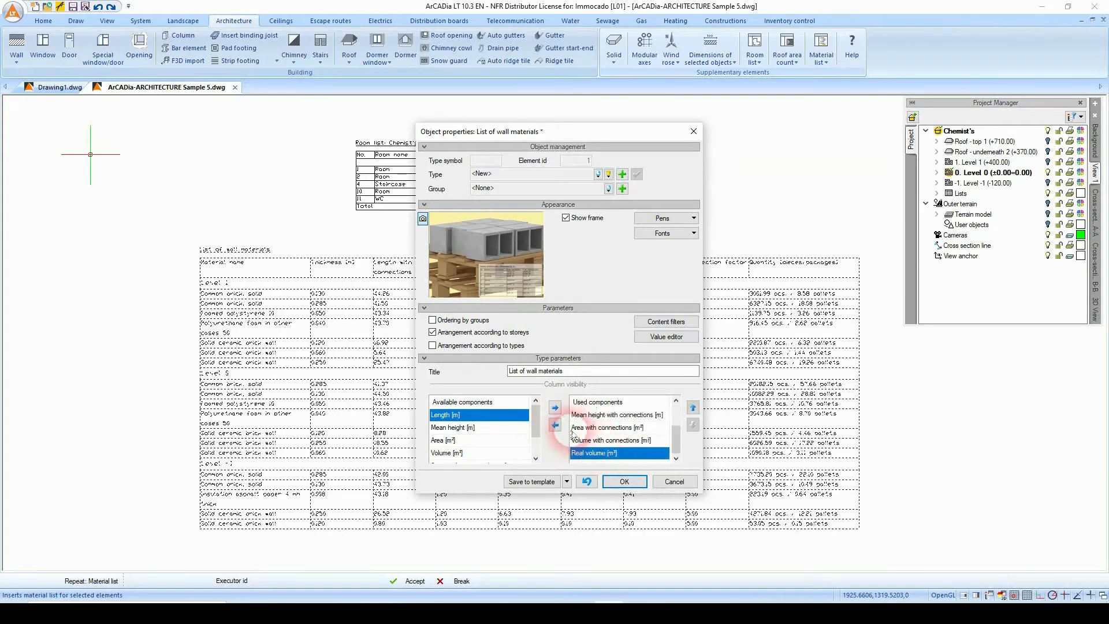
click(555, 425)
click(599, 453)
click(555, 426)
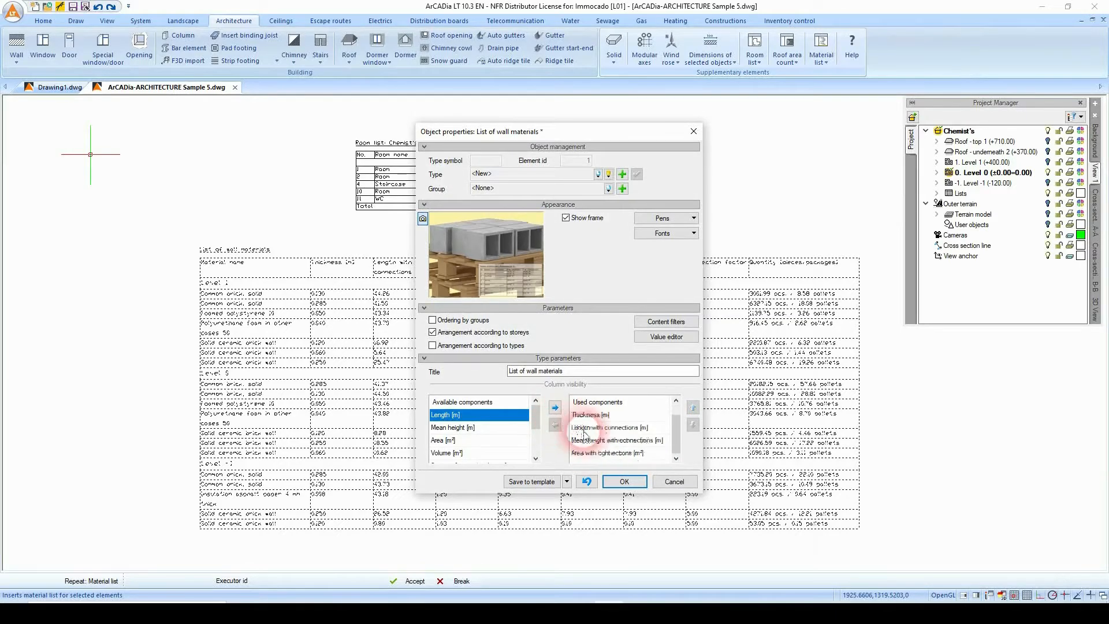
click(554, 426)
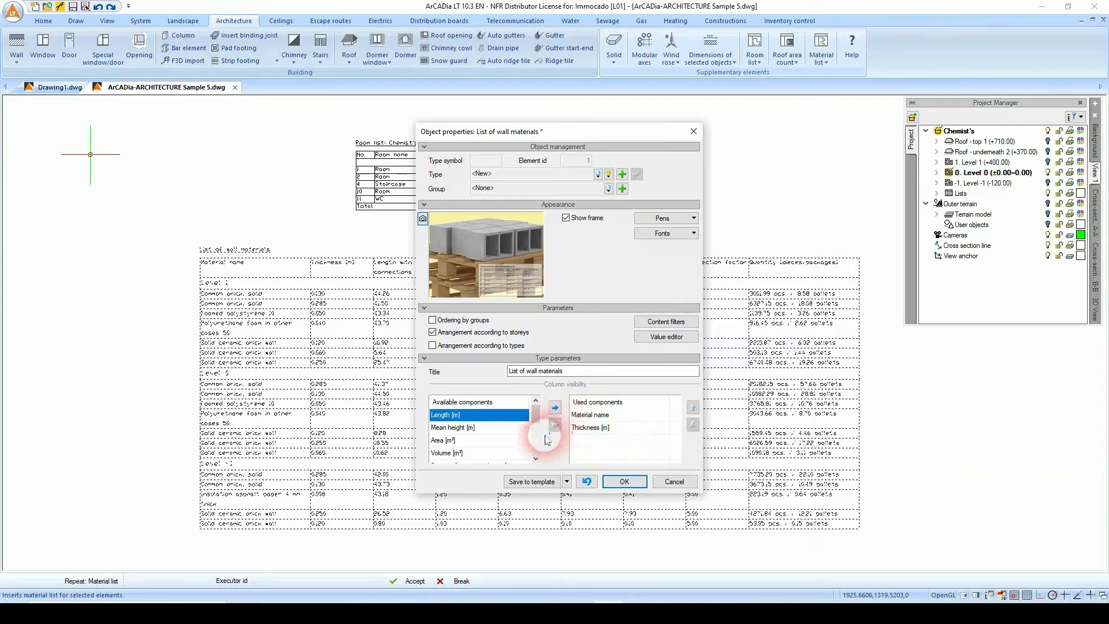
Step: Add the Length [m] column to the list of wall materials, apply the properties and select the list
click(555, 407)
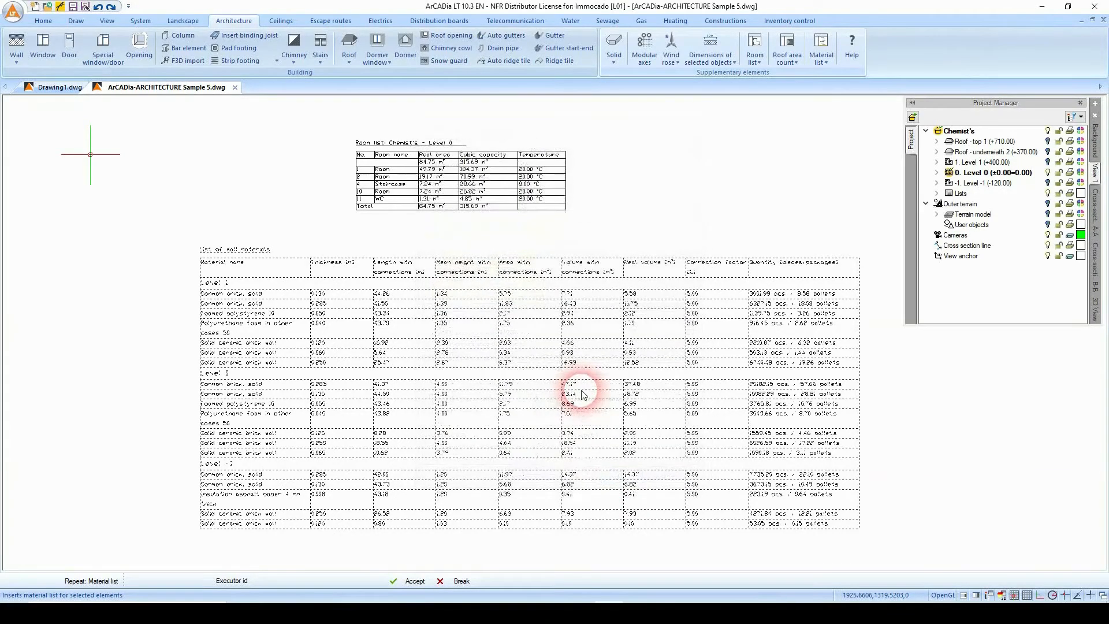
scroll(344, 347, up, 3)
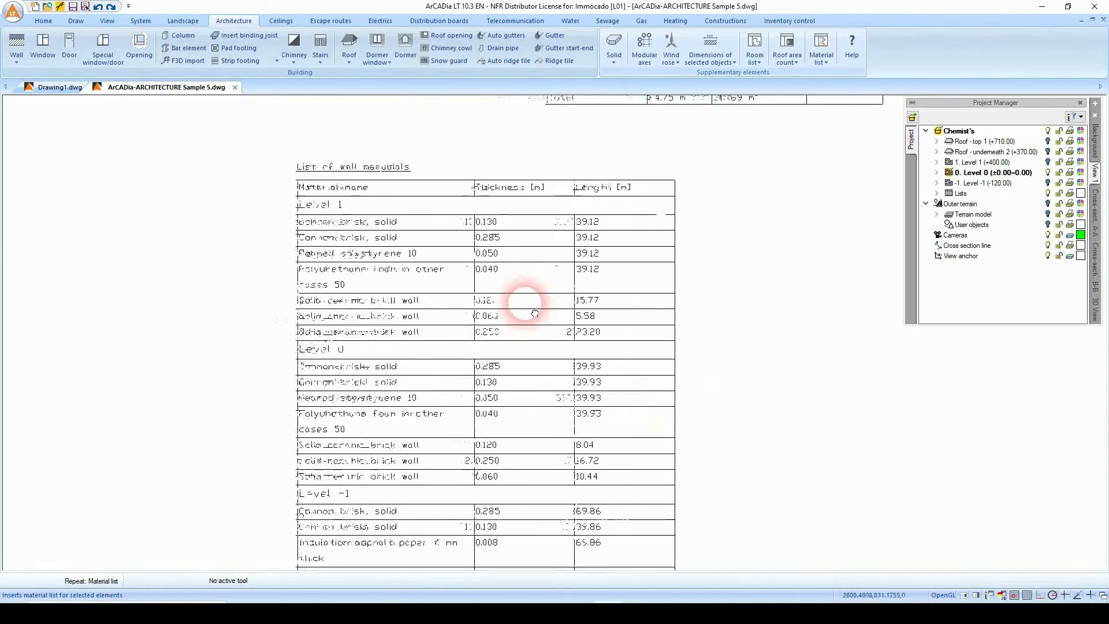
click(474, 186)
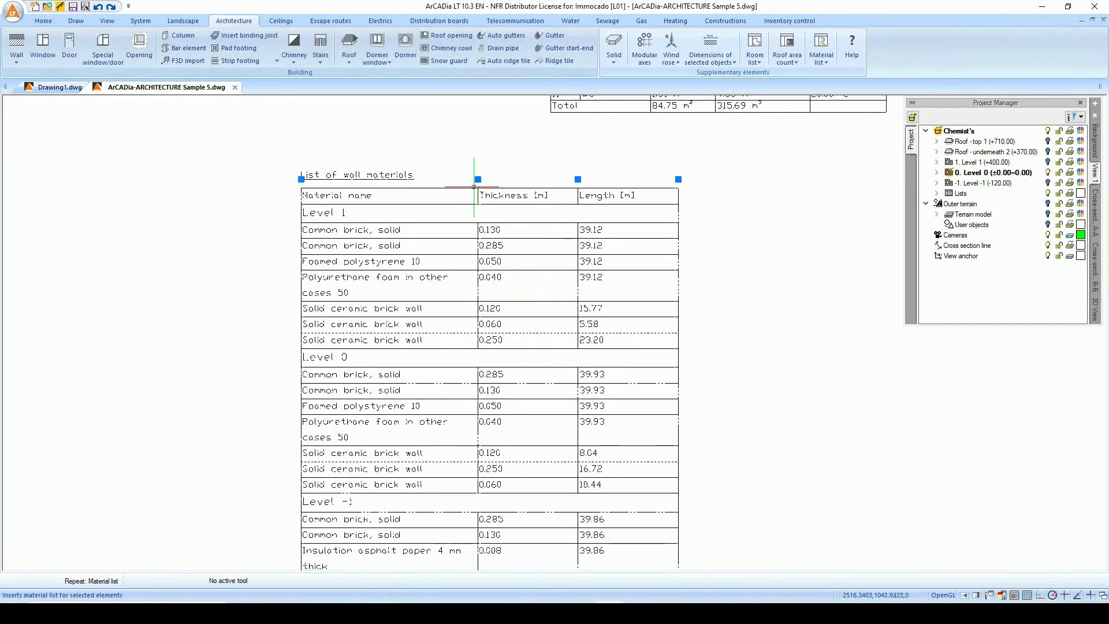
Step: Turn on ordering by groups for the list of wall materials, together with arrangement according to storeys
click(20, 129)
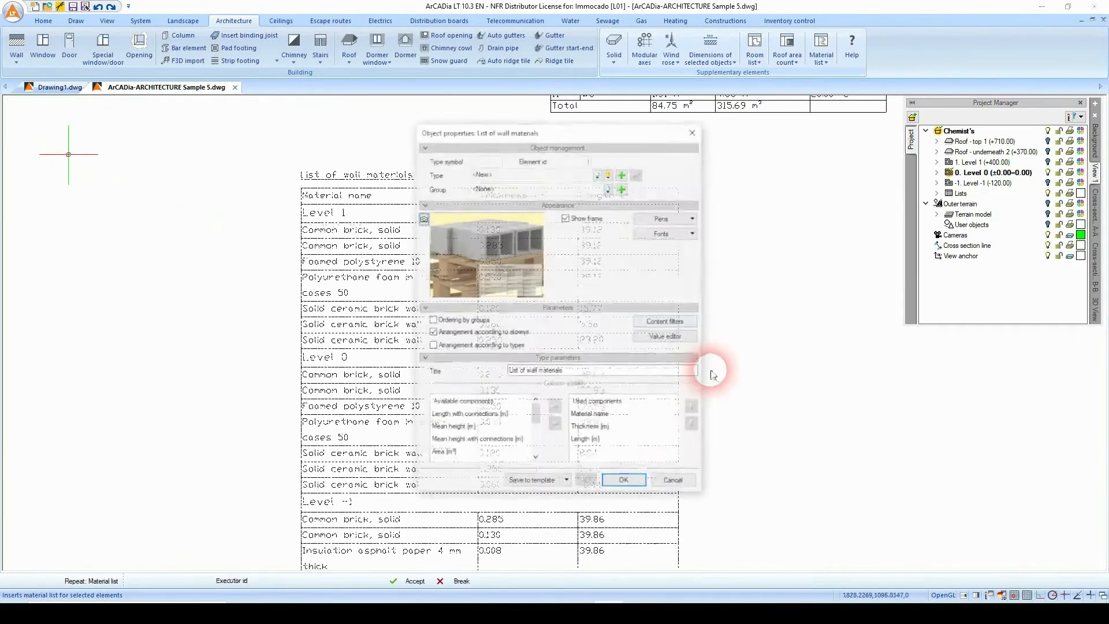
drag(553, 137, 784, 150)
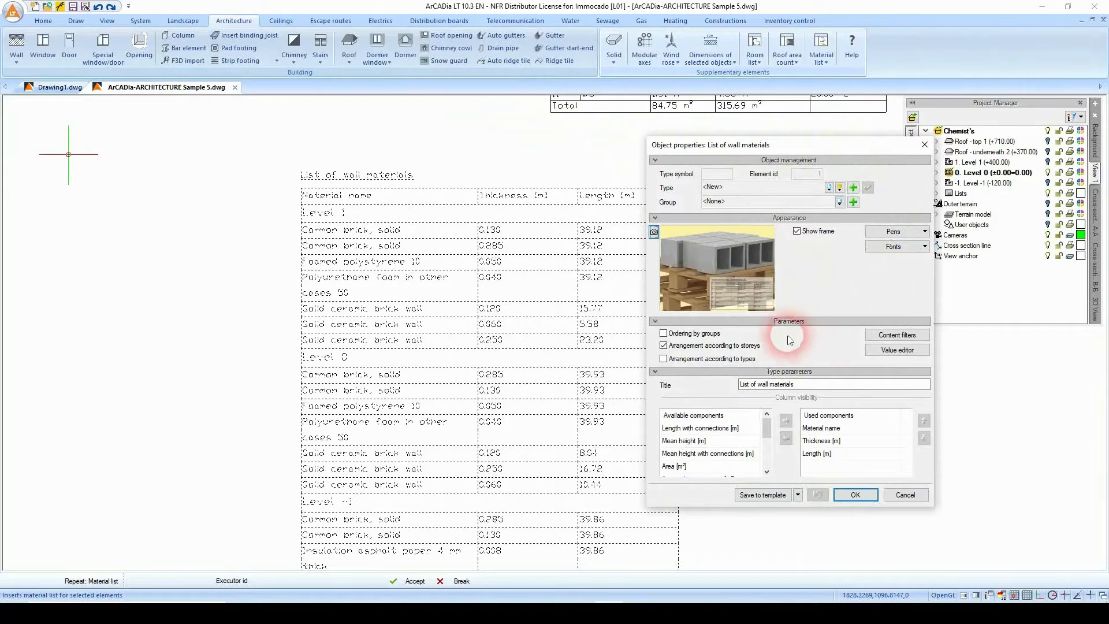
click(701, 334)
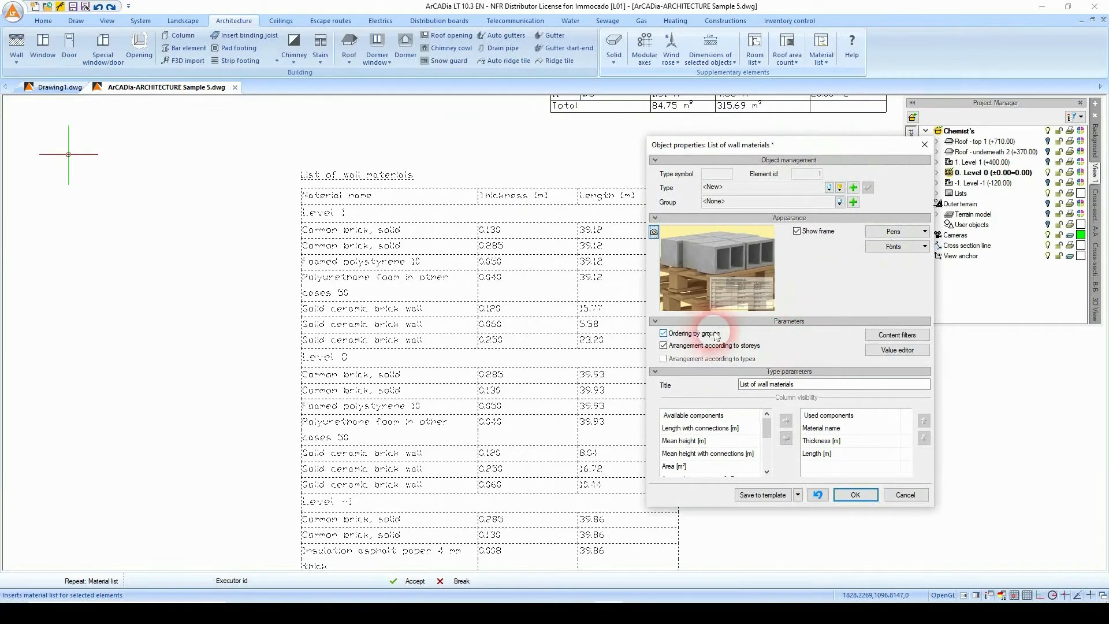
click(749, 346)
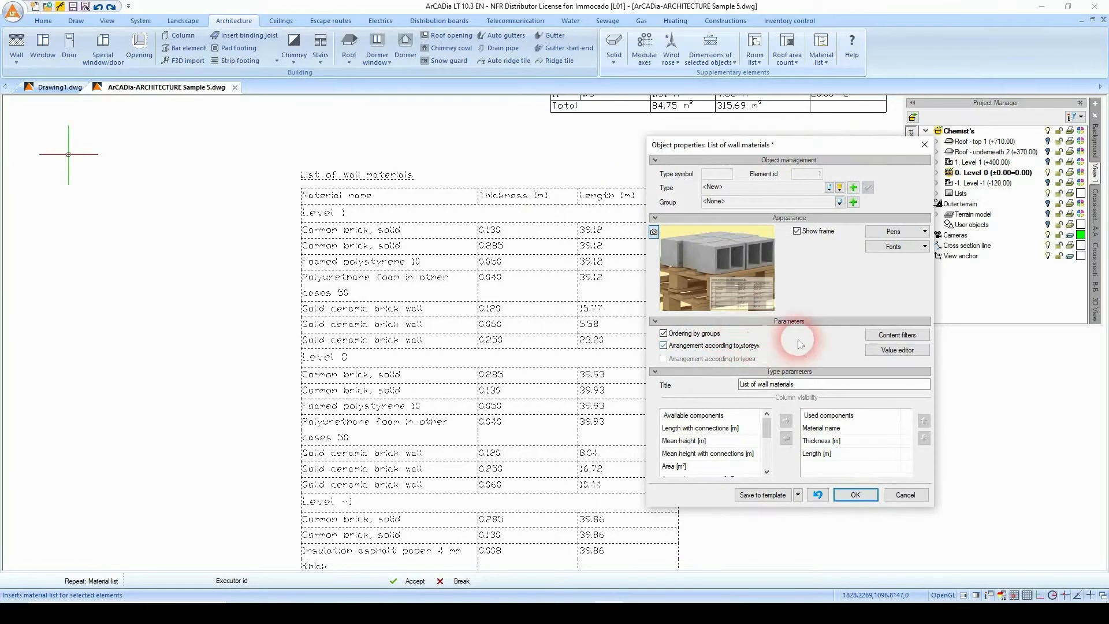
Step: Open the content filters of the list of wall materials, examine the level and items filters, and accept without enabling any
click(893, 339)
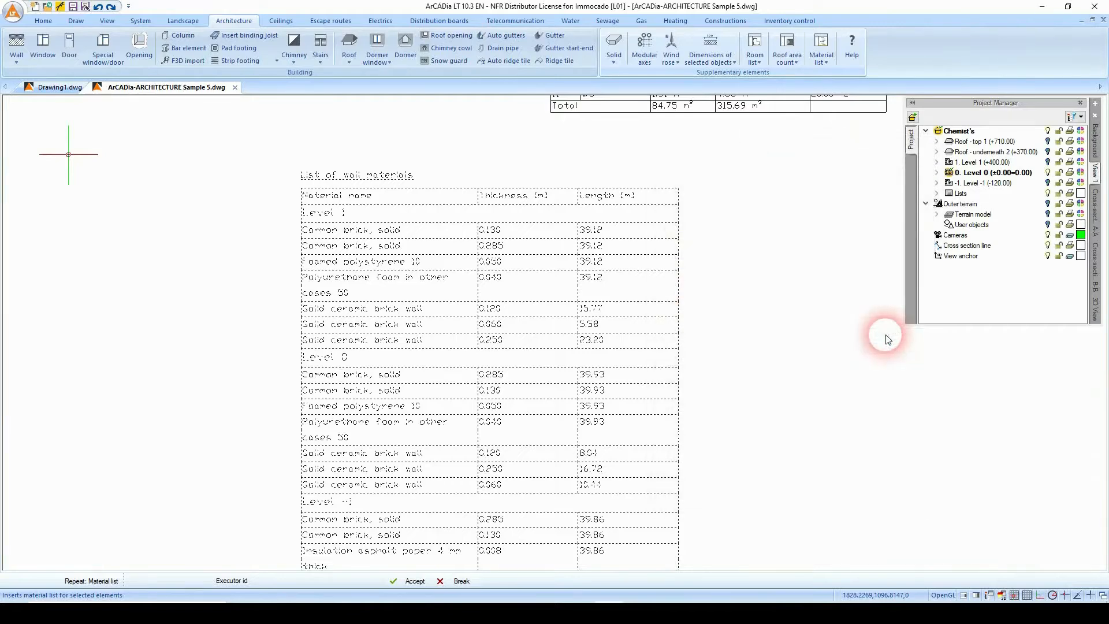
drag(569, 228, 745, 231)
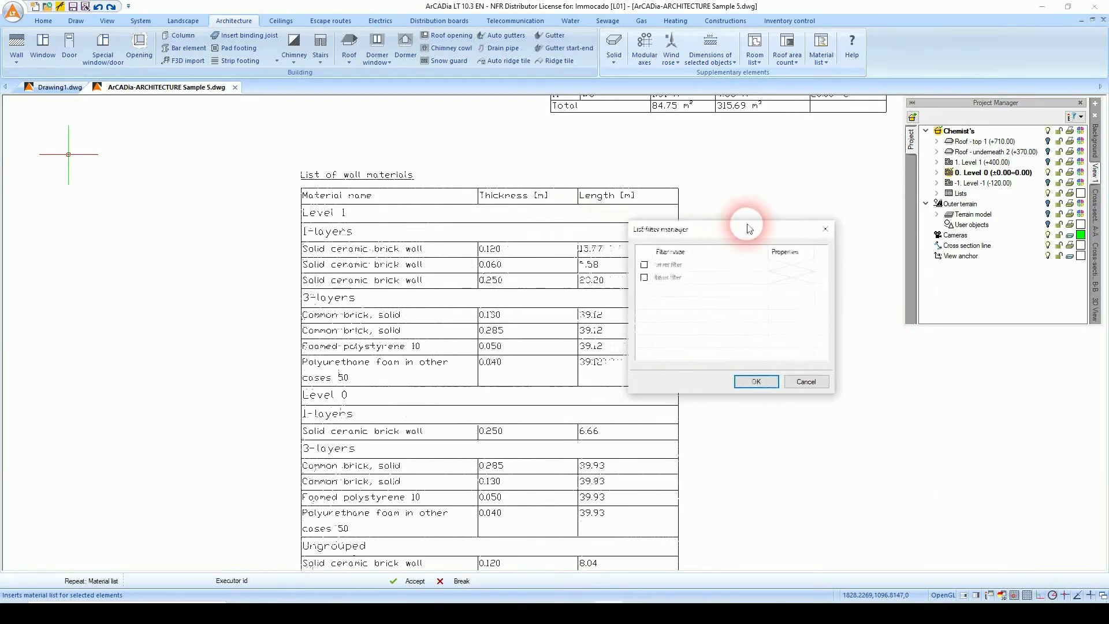
click(759, 383)
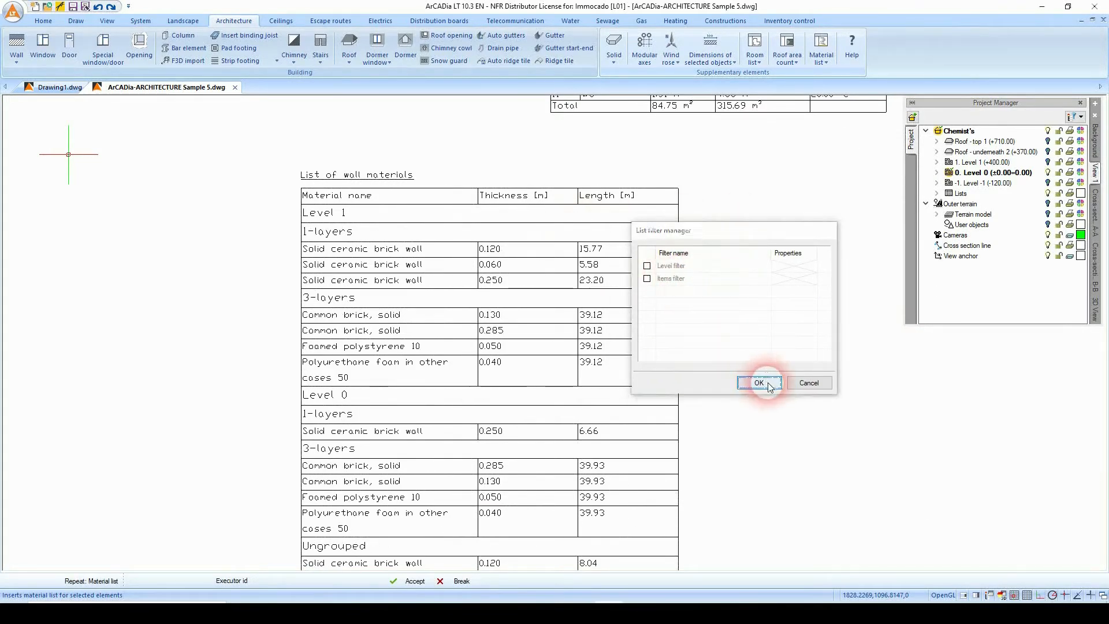
scroll(550, 317, down, 3)
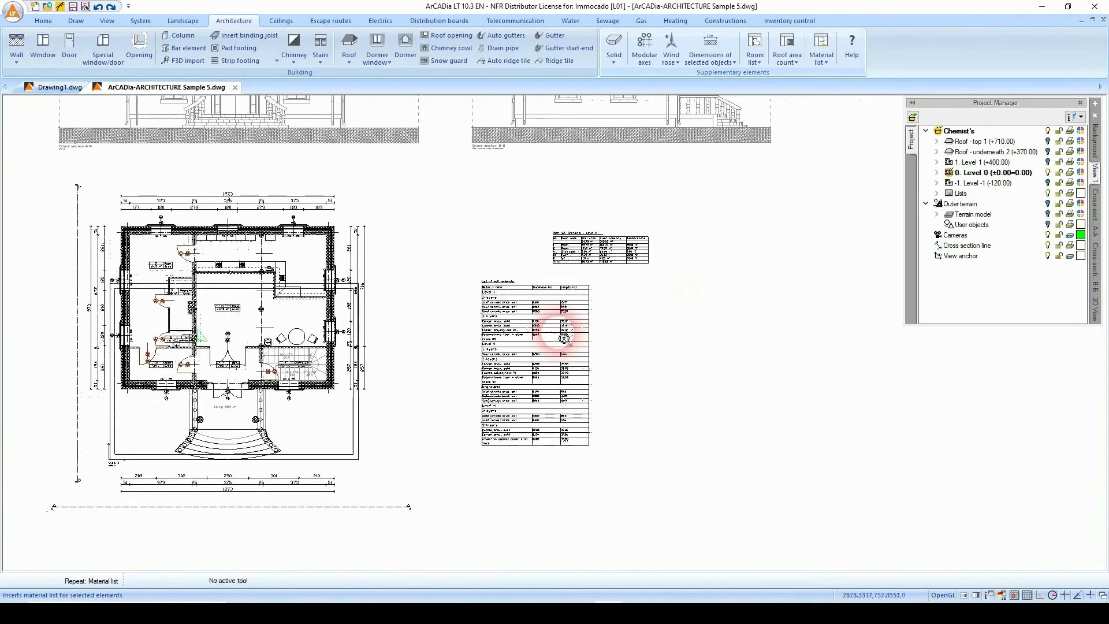
scroll(521, 286, up, 3)
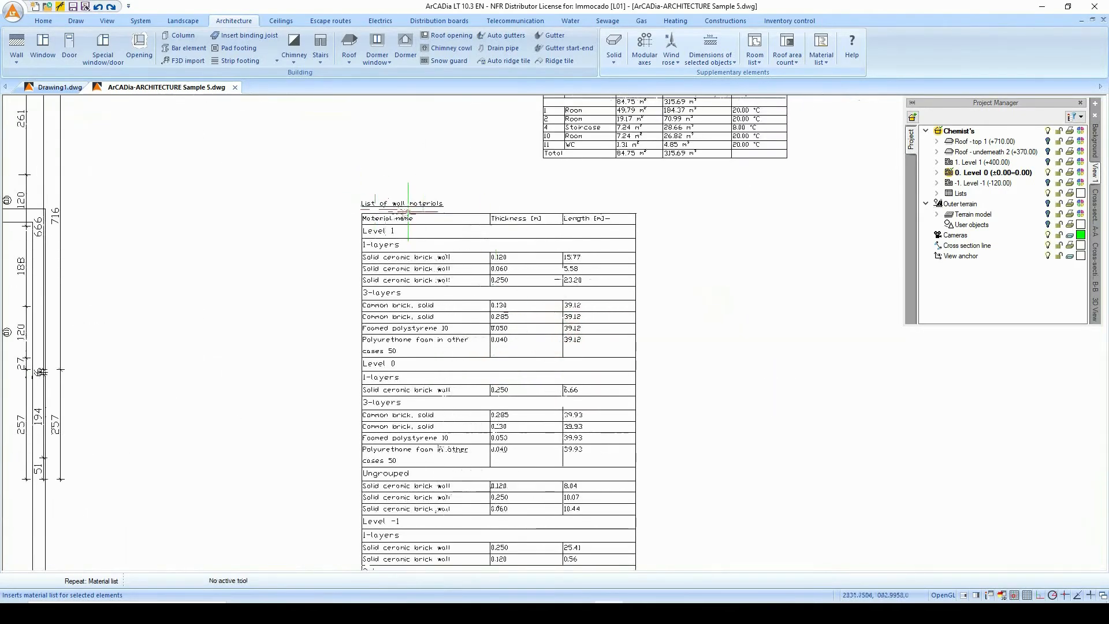
Step: Set the column header font of the list of wall materials to Bauhaus 93 and apply the properties
click(408, 212)
click(26, 131)
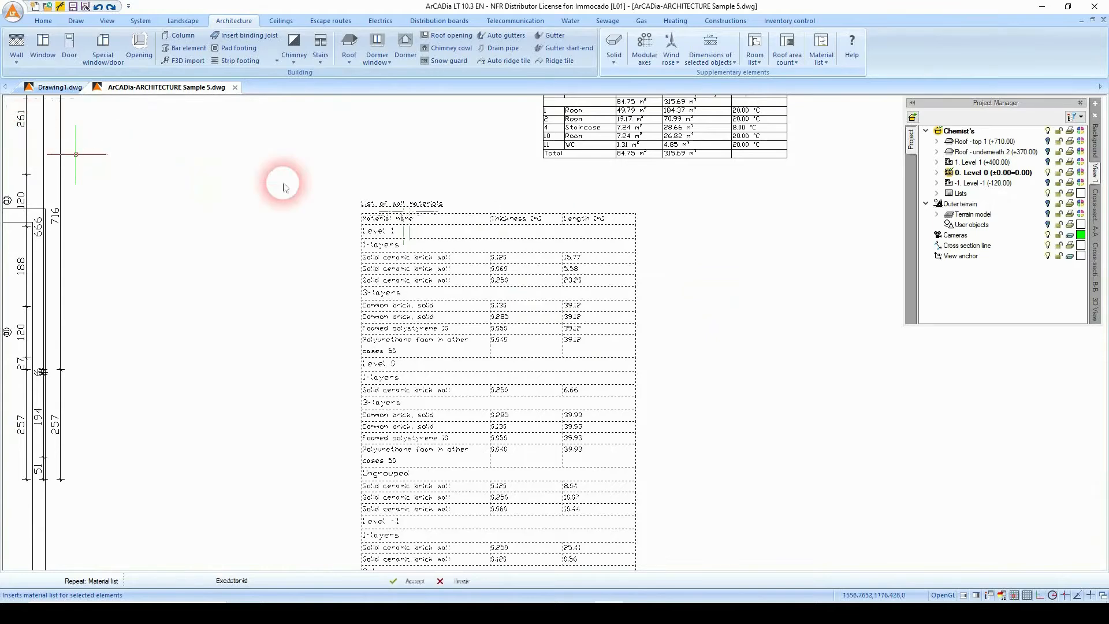
click(283, 187)
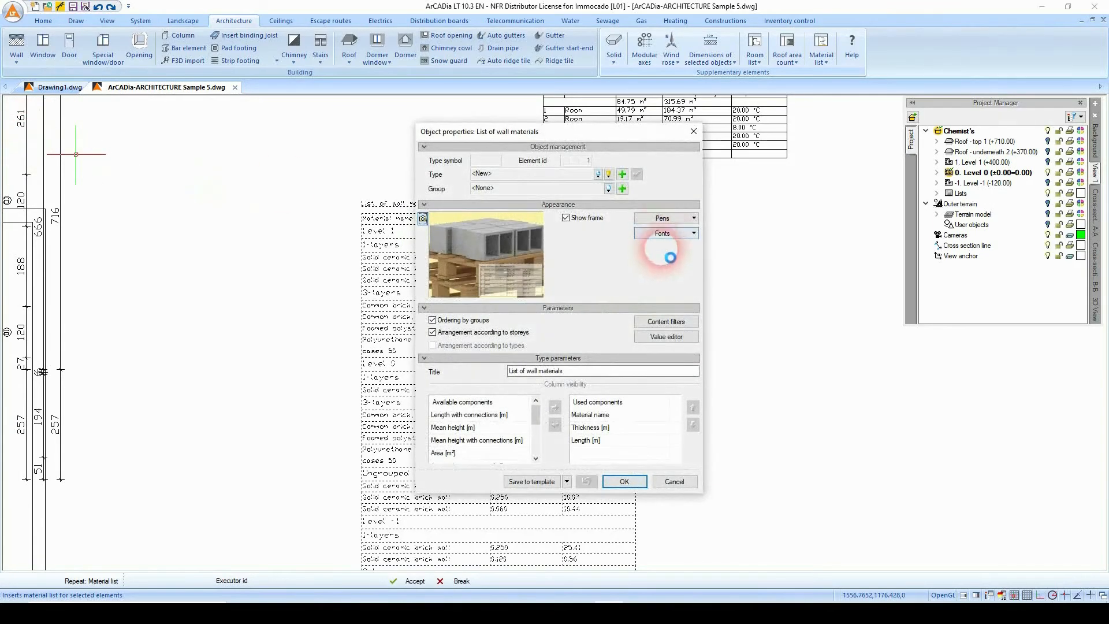
click(734, 259)
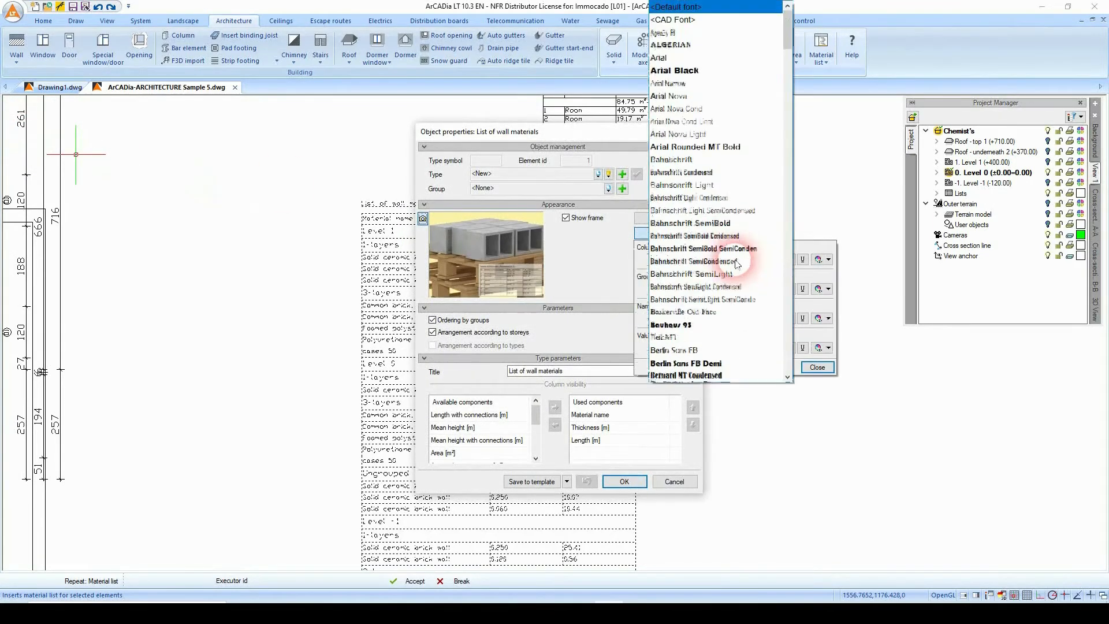
click(698, 328)
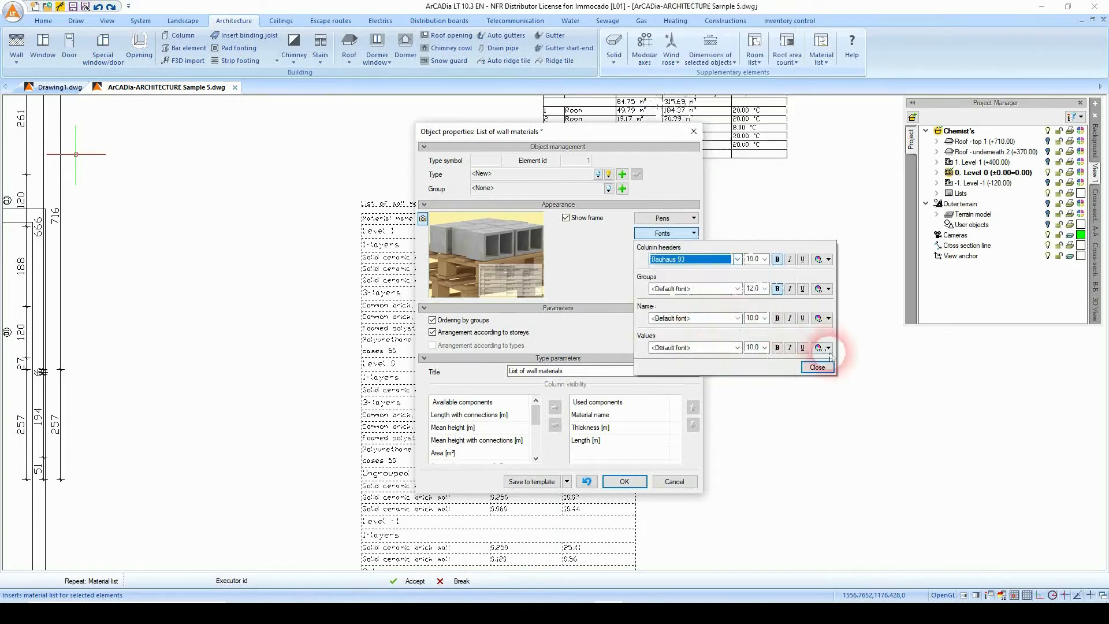
click(818, 368)
click(624, 482)
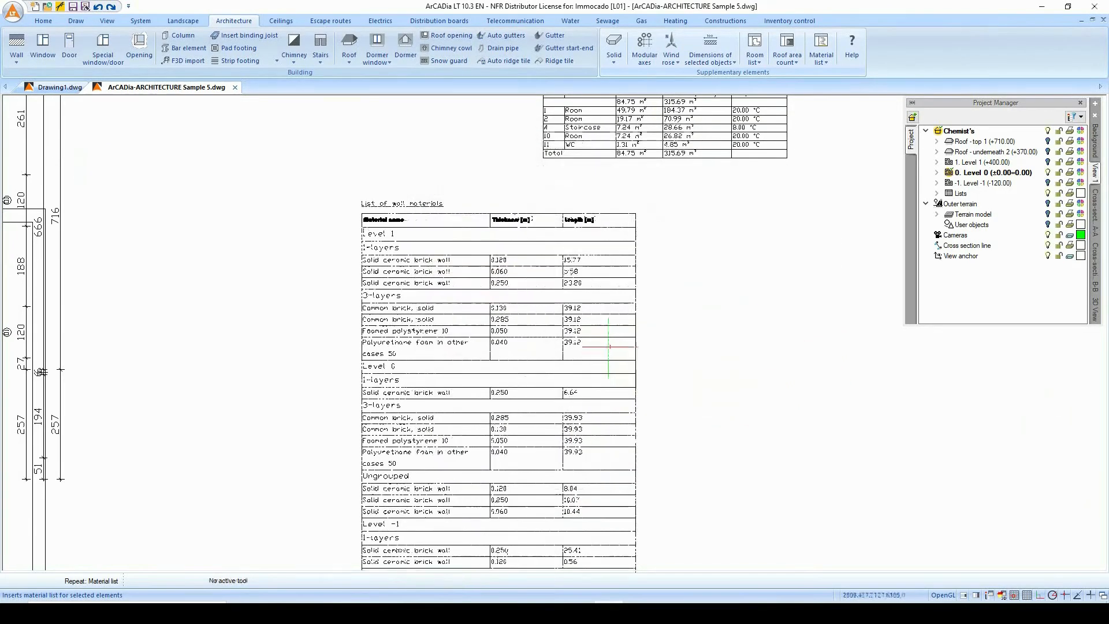
Step: Examine the column header lettering of the list of wall materials up close and return to the whole drawing
scroll(520, 254, up, 5)
scroll(523, 364, up, 8)
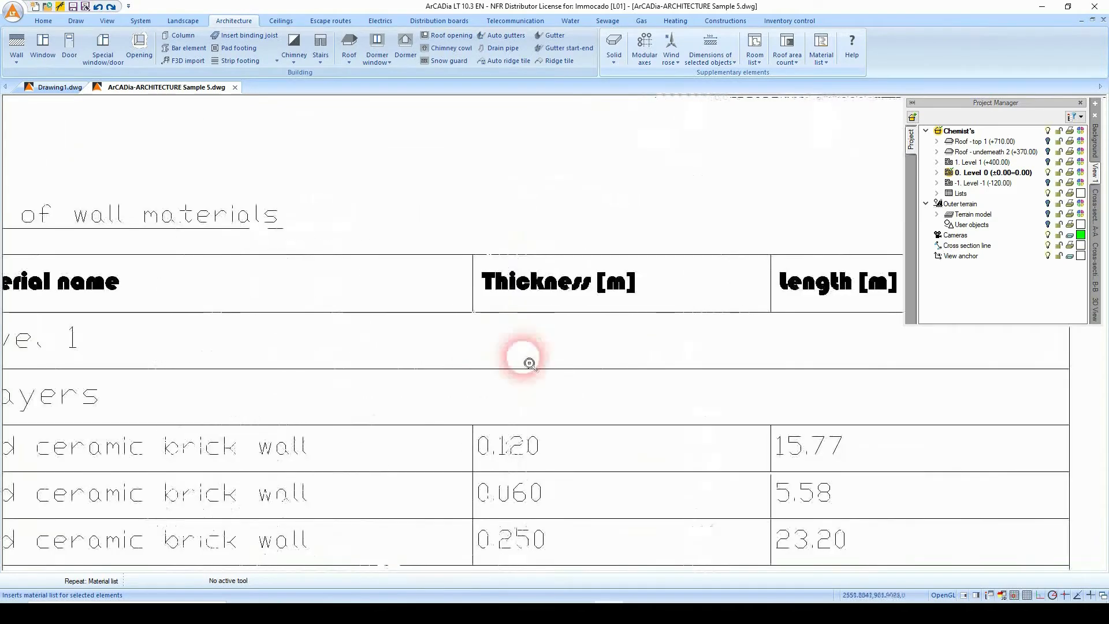
middle_drag(335, 363, 742, 335)
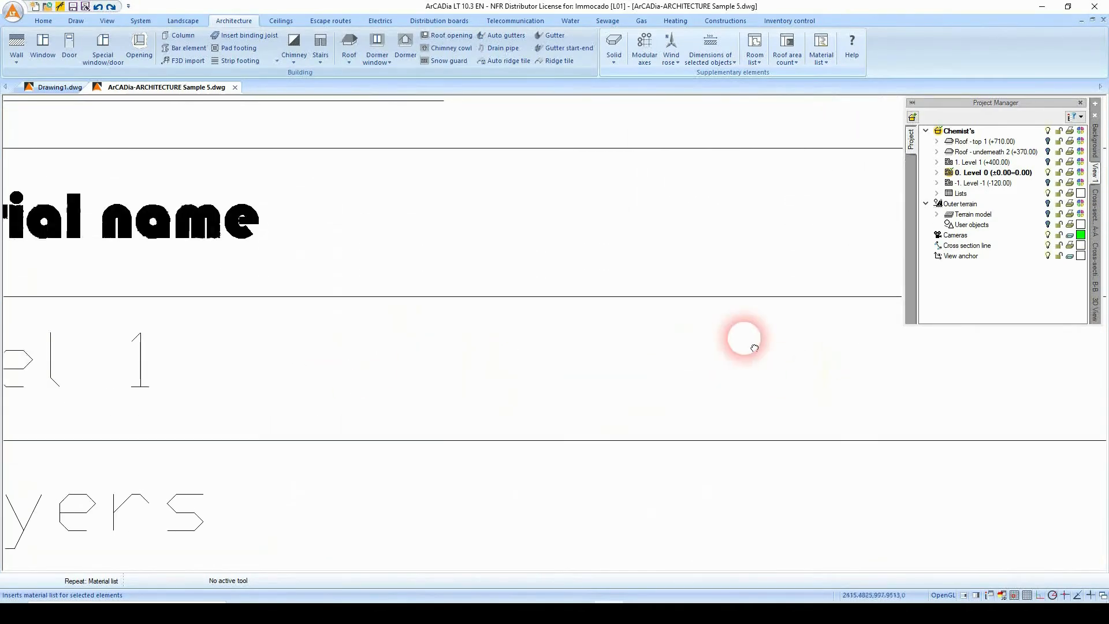
middle_drag(354, 309, 701, 372)
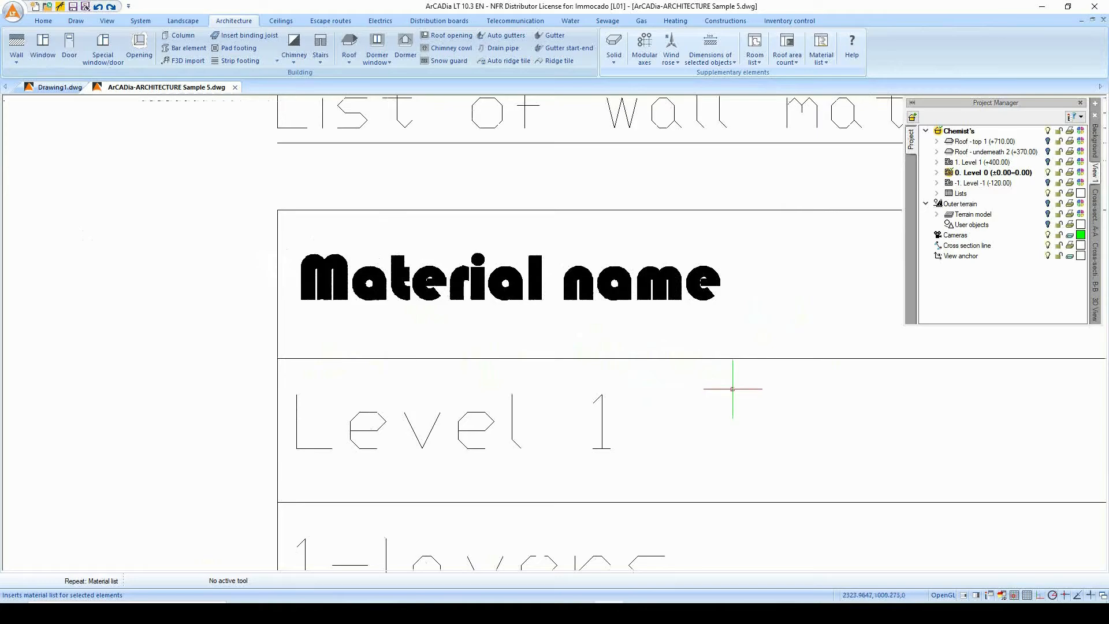
key(alt)
scroll(639, 360, down, 10)
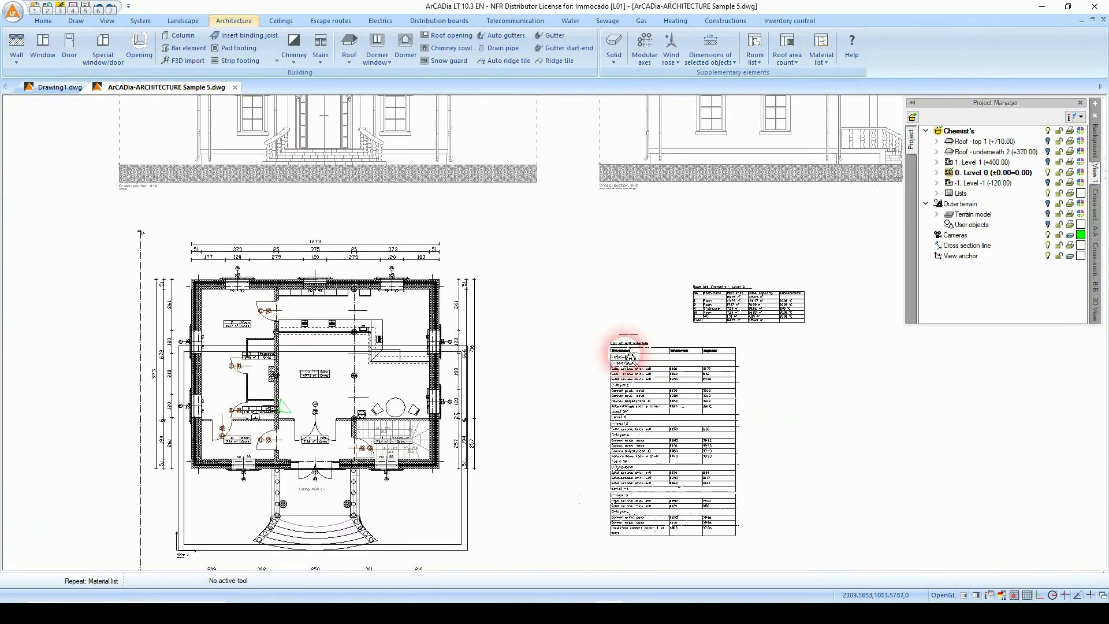
middle_drag(572, 353, 657, 254)
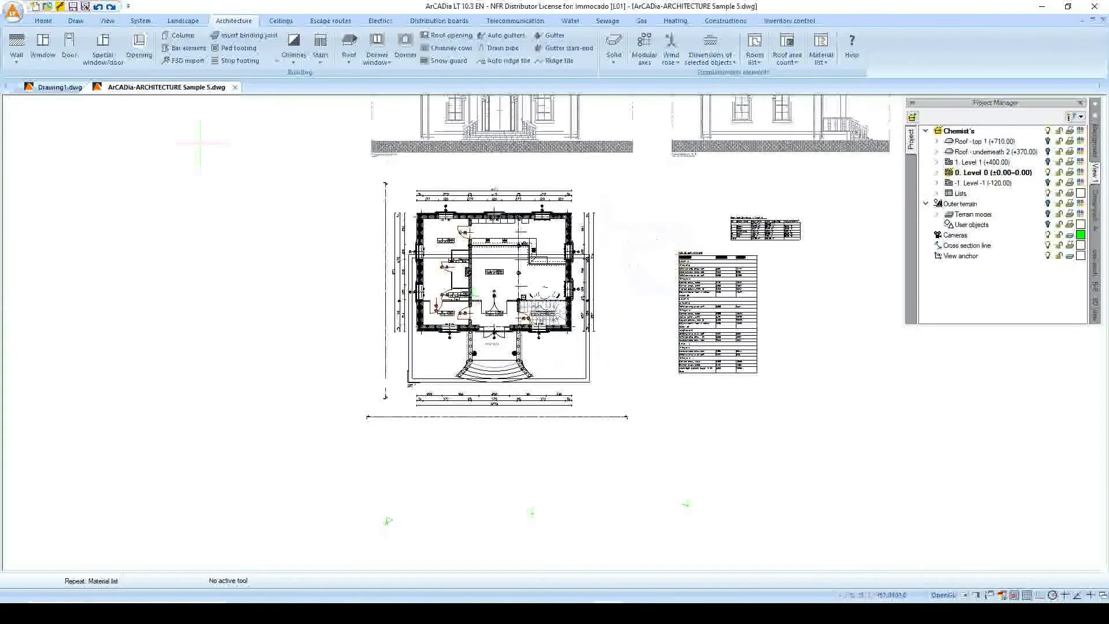
Step: Switch the print layout display off and on again, and move the sheet frame to the empty area beside the floor plan
click(40, 21)
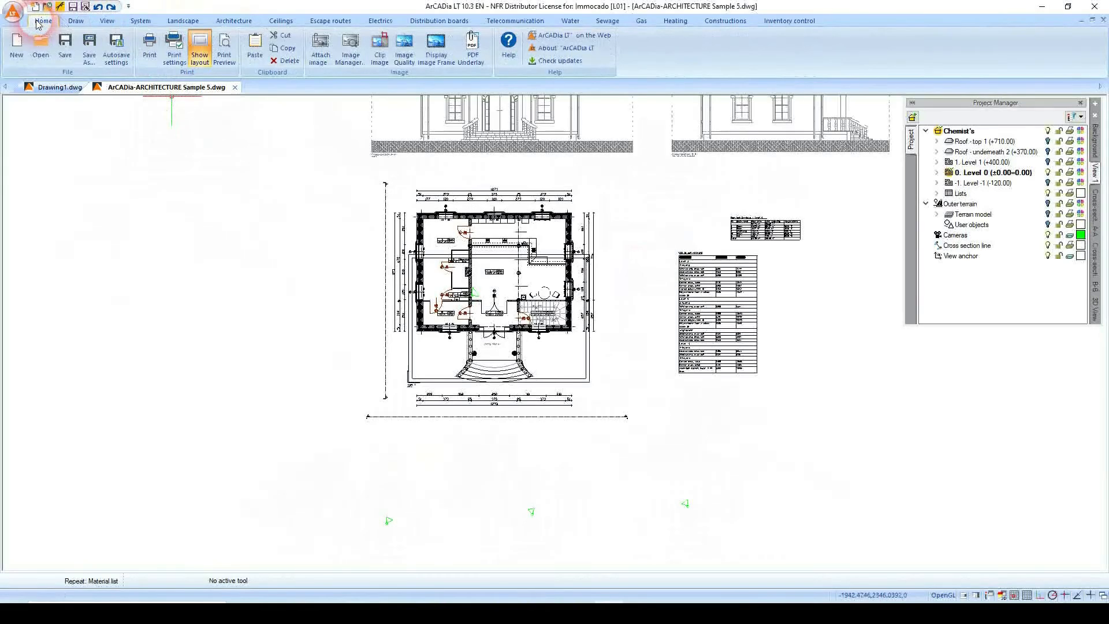
click(203, 53)
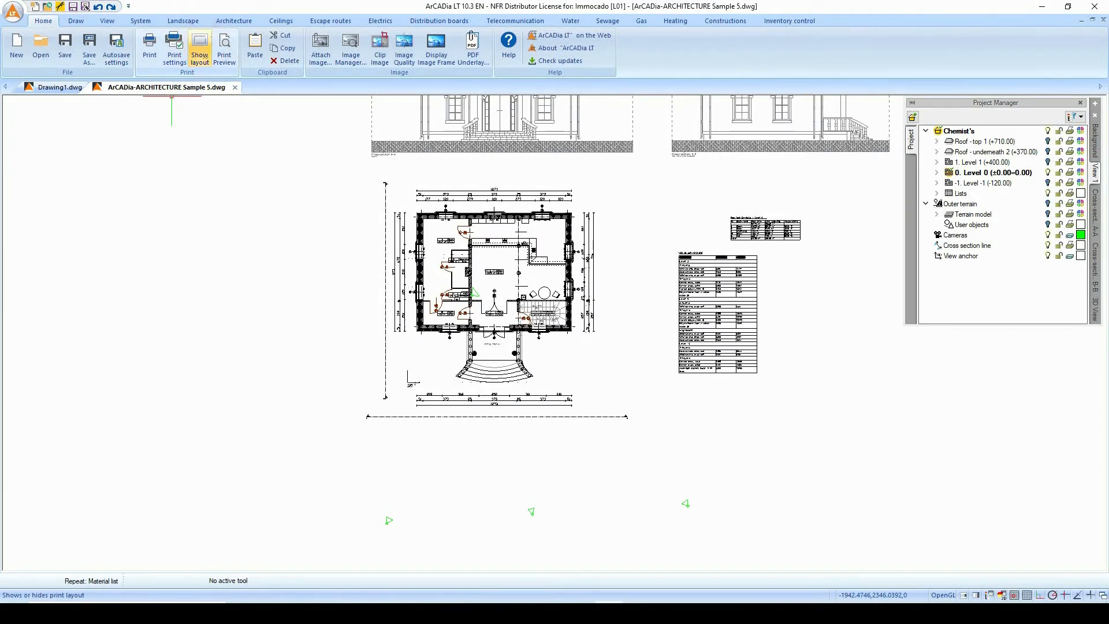
click(200, 51)
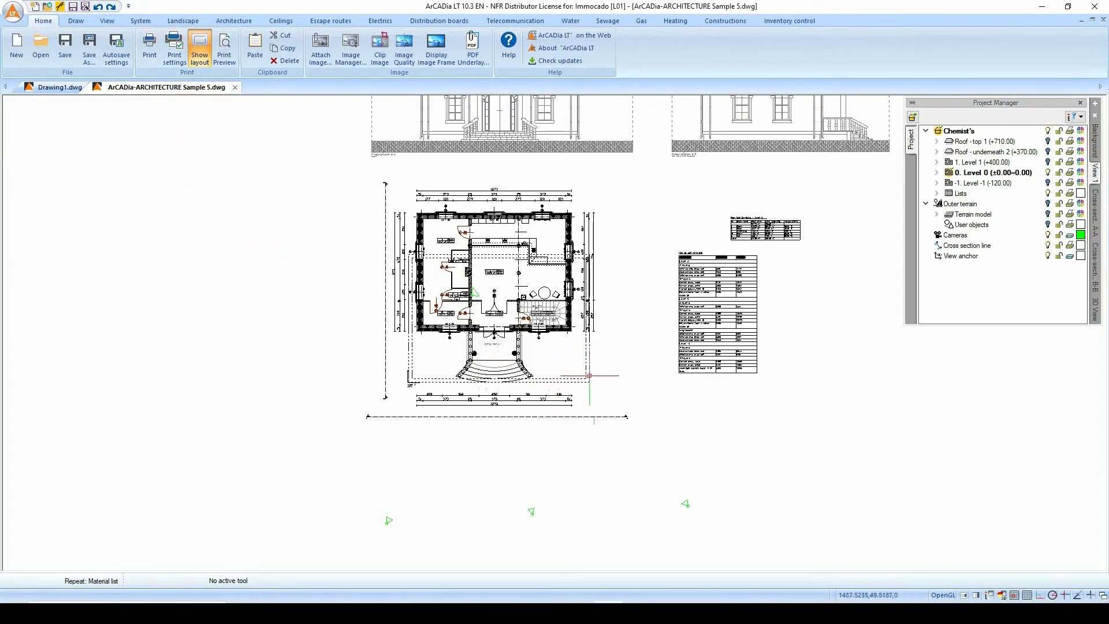
drag(589, 376, 371, 438)
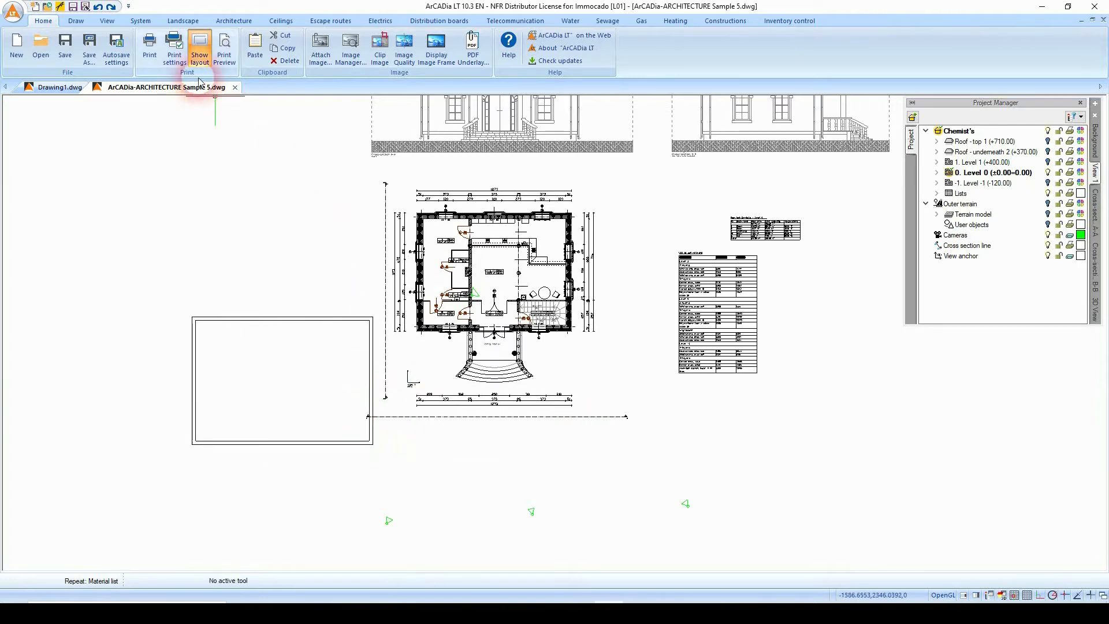
Step: Configure the print sheet as A3 format with vertical orientation and a 1:100 scale
click(175, 51)
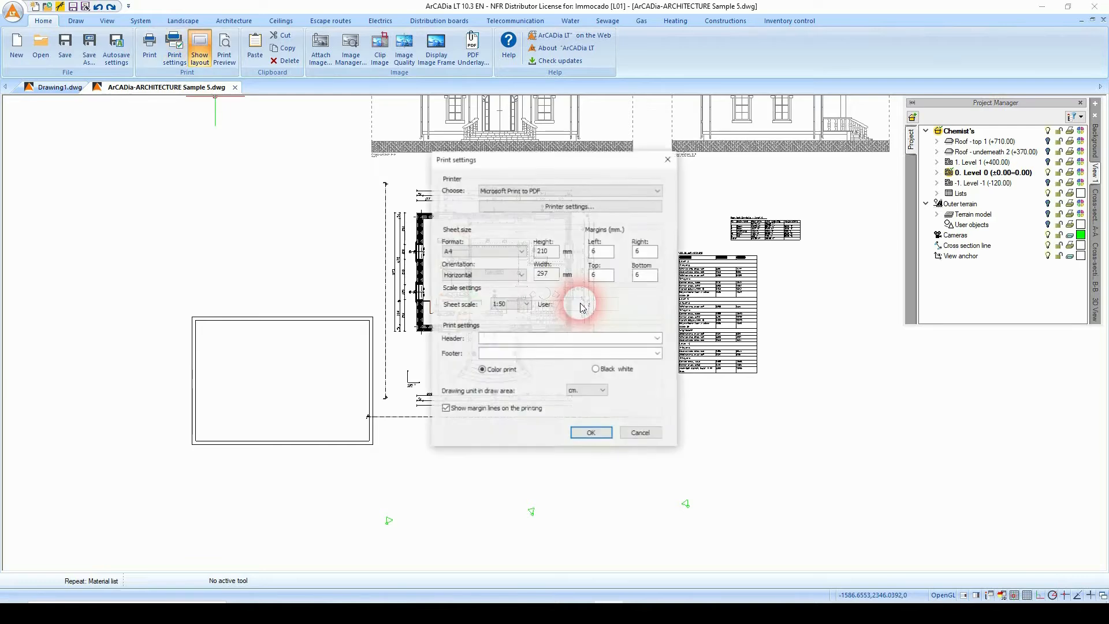
click(489, 252)
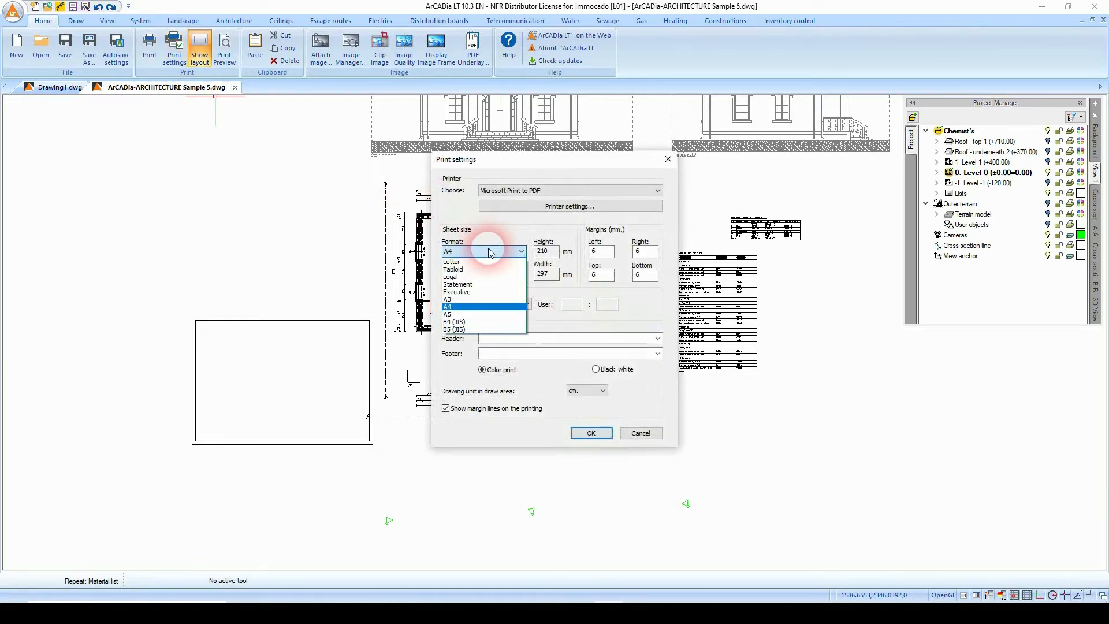
click(488, 302)
click(495, 276)
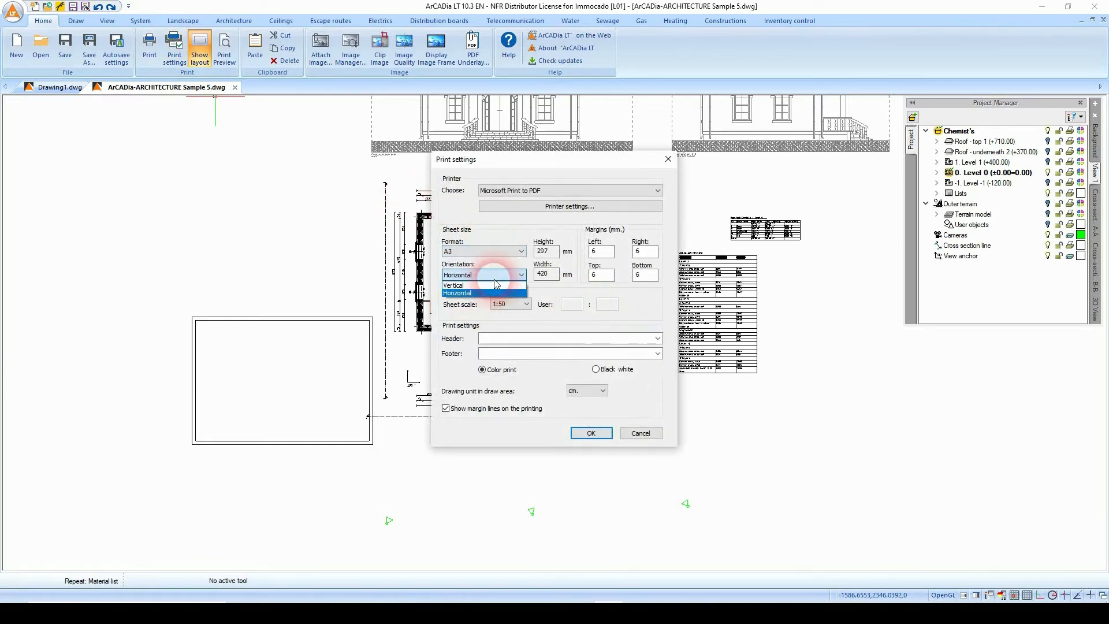
click(496, 294)
click(519, 305)
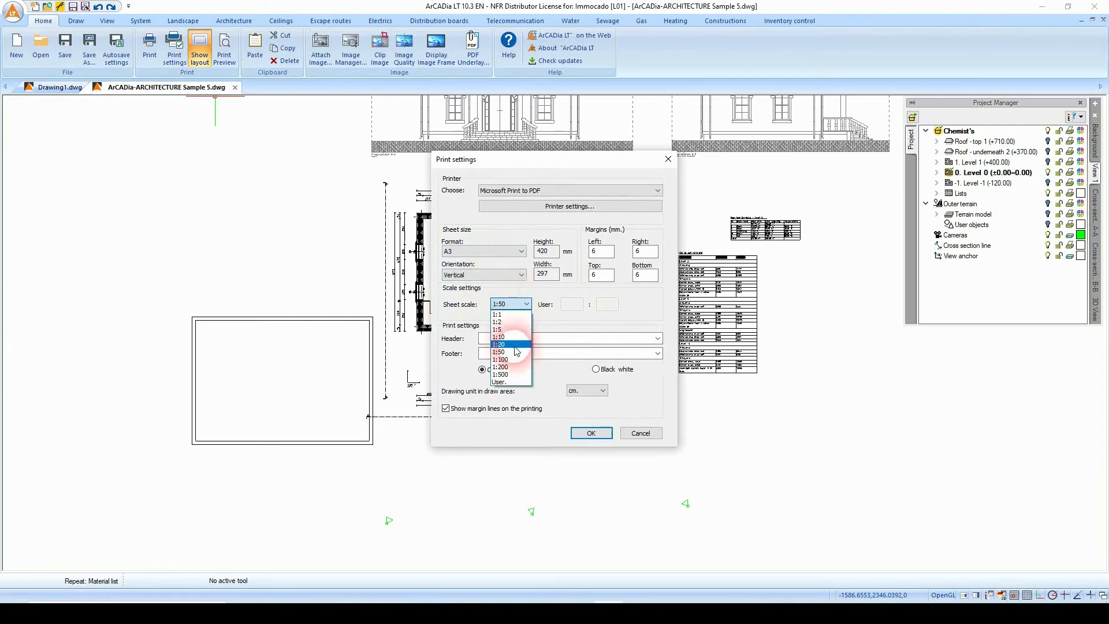
click(500, 360)
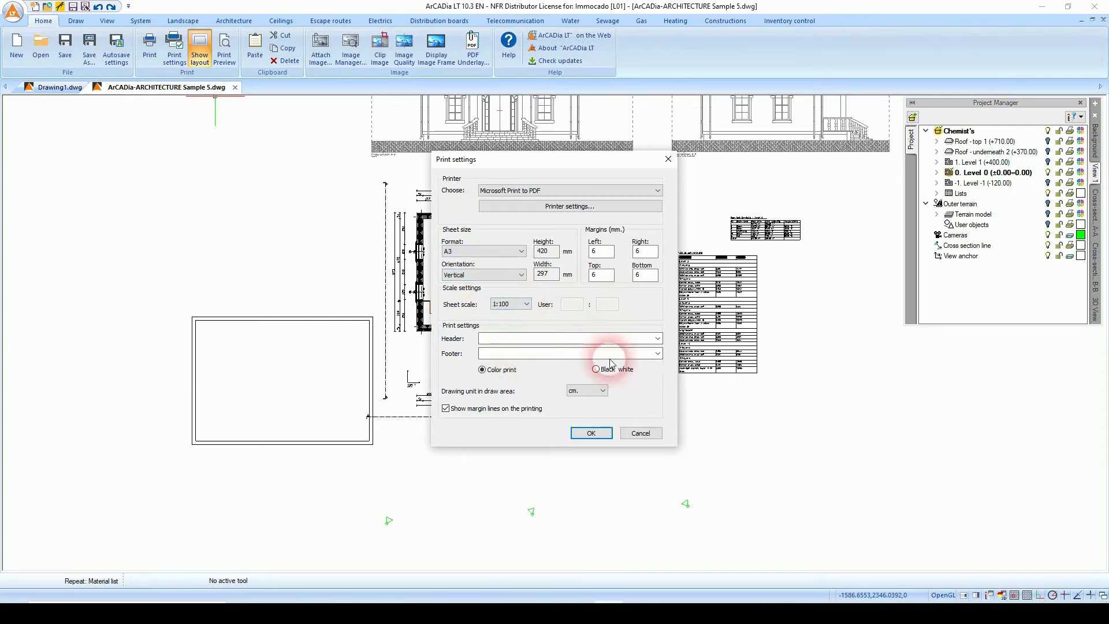
click(590, 433)
Step: Move the sheet frame so that it encloses the ground-floor plan
scroll(574, 342, up, 2)
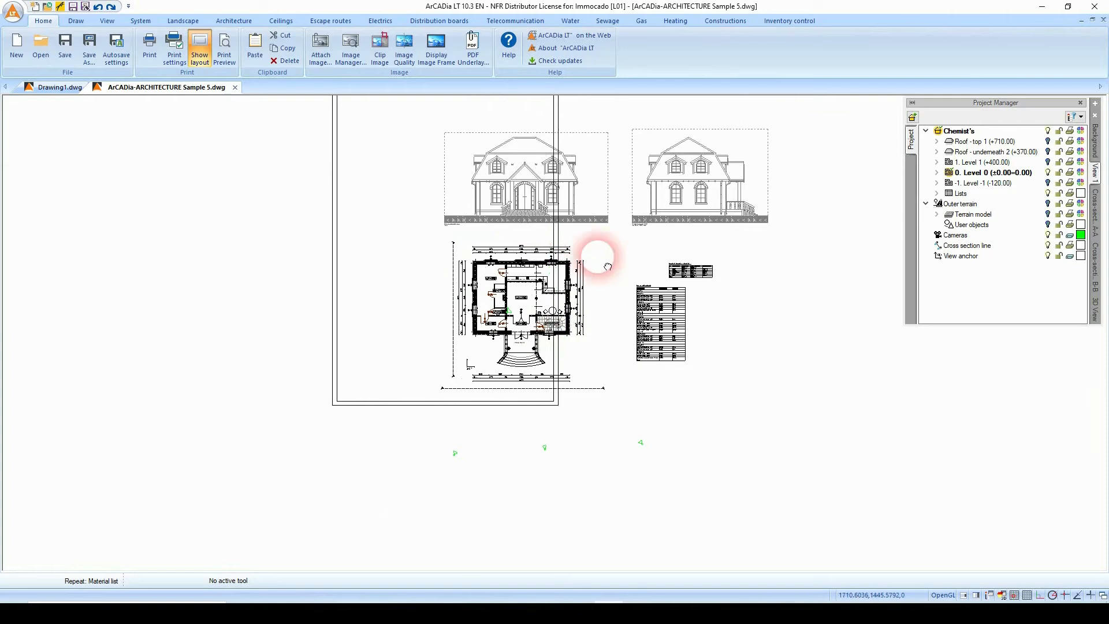
middle_drag(594, 253, 457, 275)
click(414, 253)
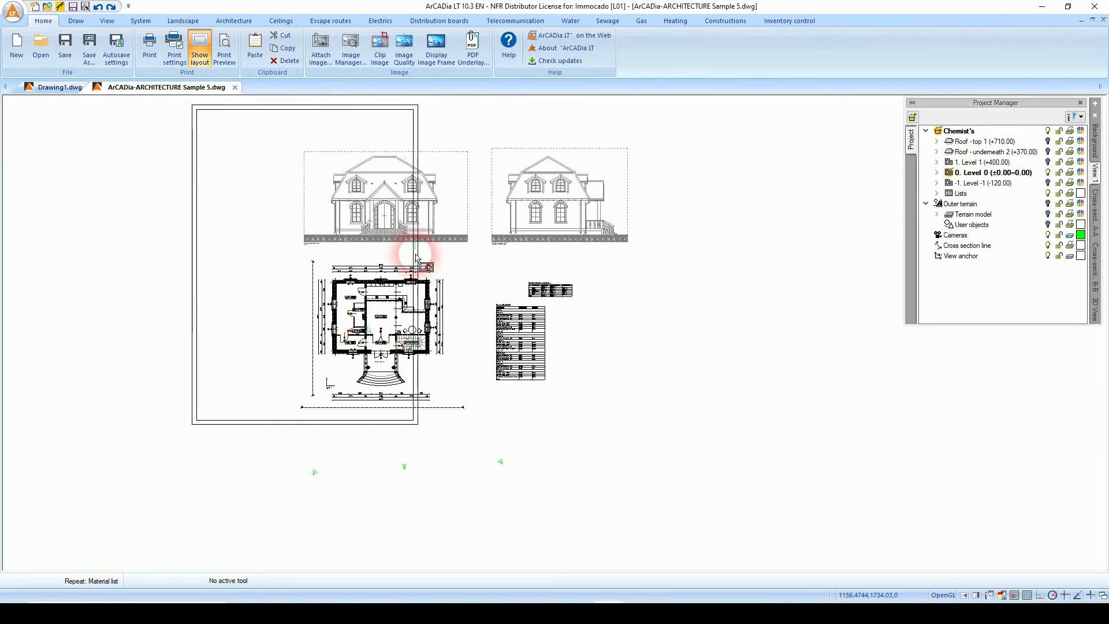
drag(411, 254, 501, 327)
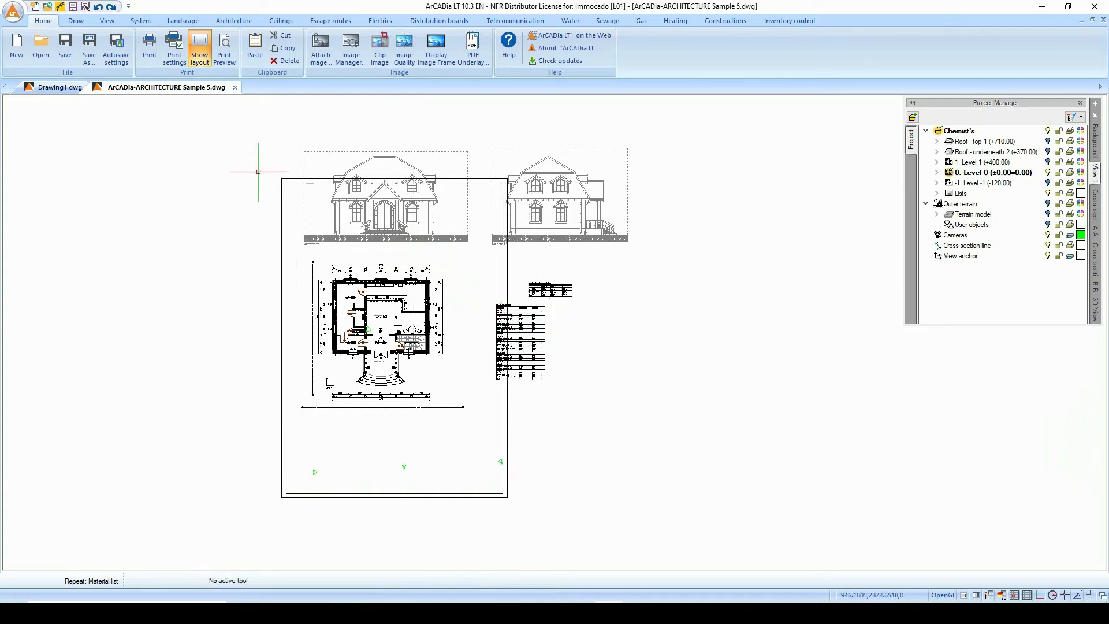
Step: Change the print sheet's orientation to horizontal
click(174, 52)
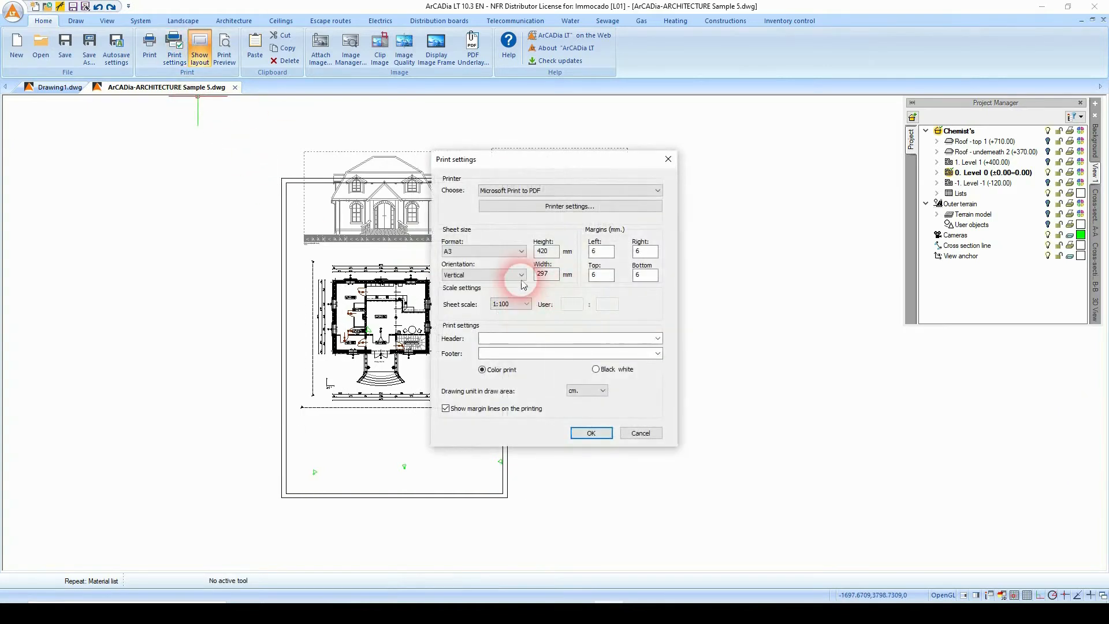
click(522, 280)
click(510, 294)
click(587, 433)
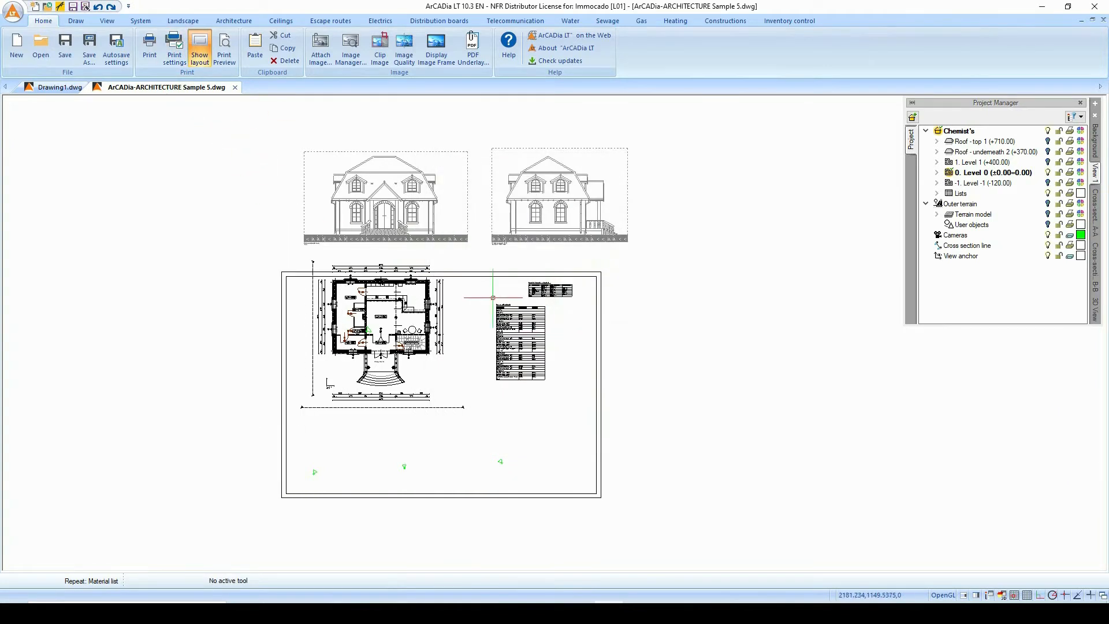
Step: Move the sheet frame up so that it fully encloses the ground-floor plan with its dimensions and both material lists
click(468, 272)
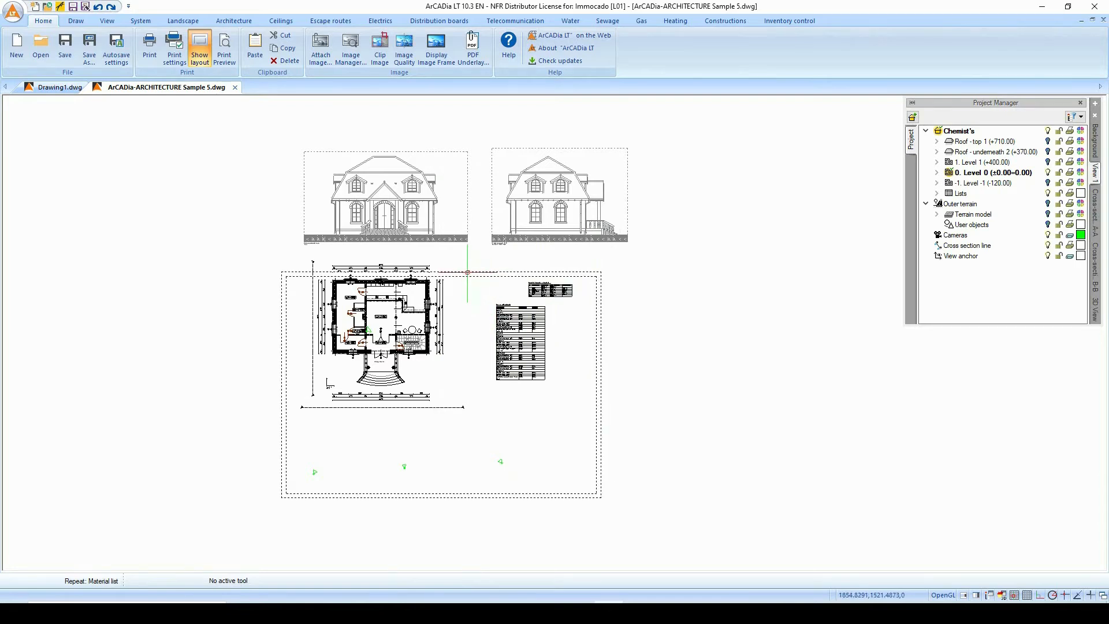
drag(467, 272, 476, 247)
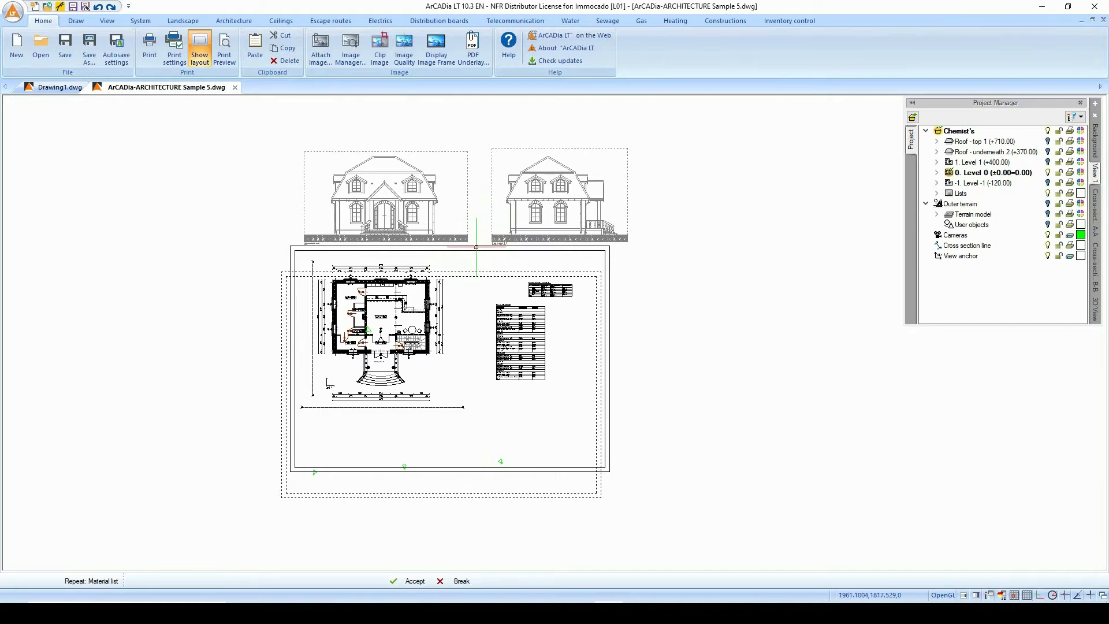
click(476, 247)
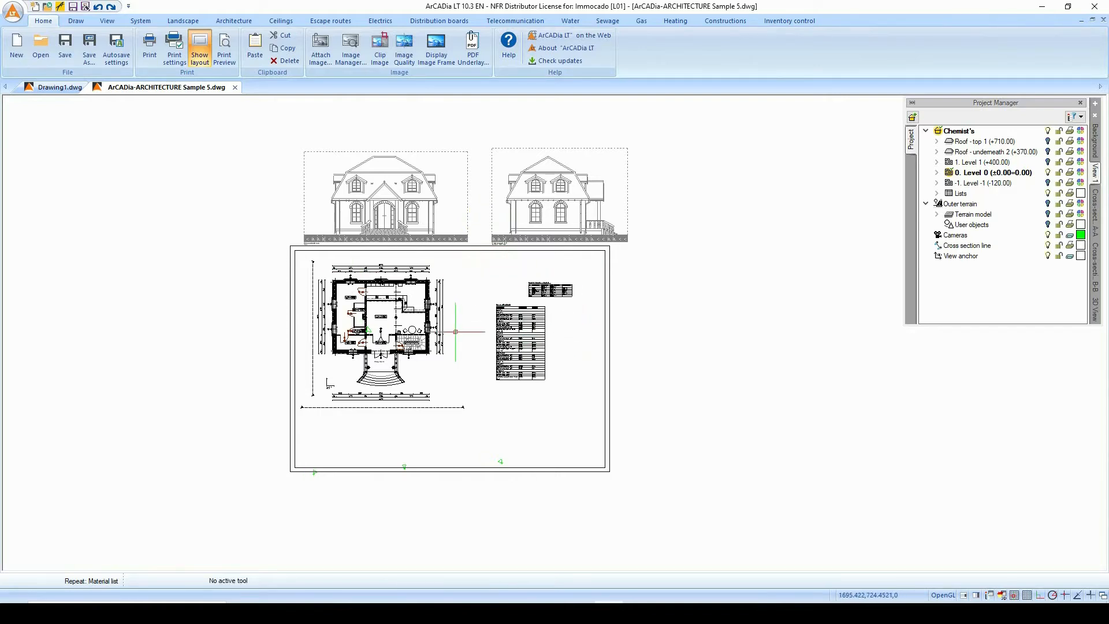
Step: Insert a title block with its lower-right corner as insertion point, placed in the lower-right inner corner of the sheet frame
click(75, 21)
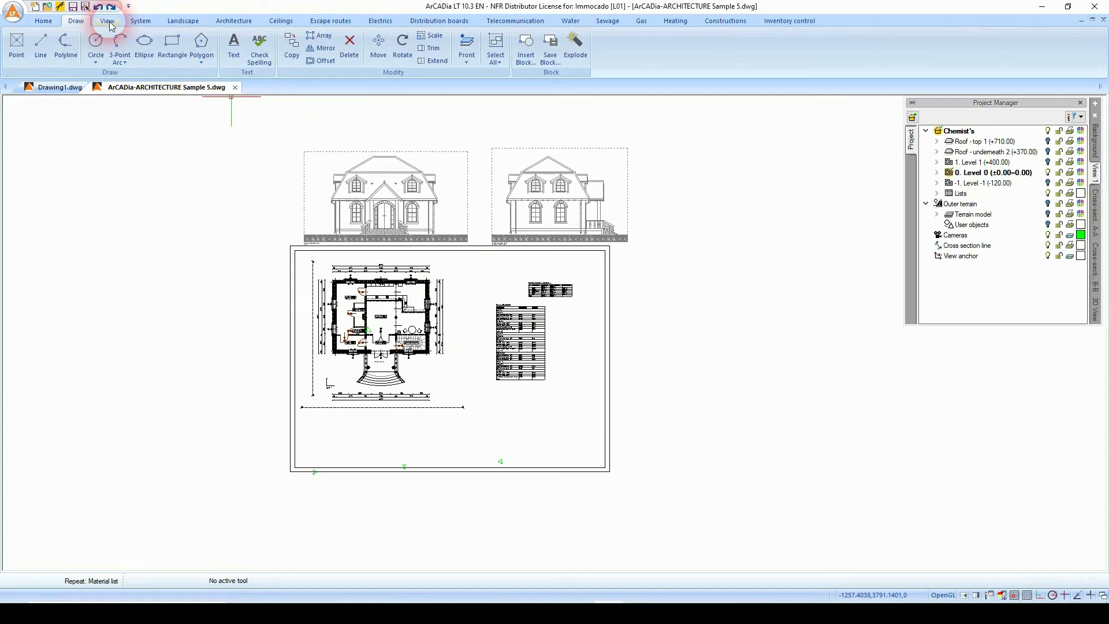
click(110, 21)
click(140, 21)
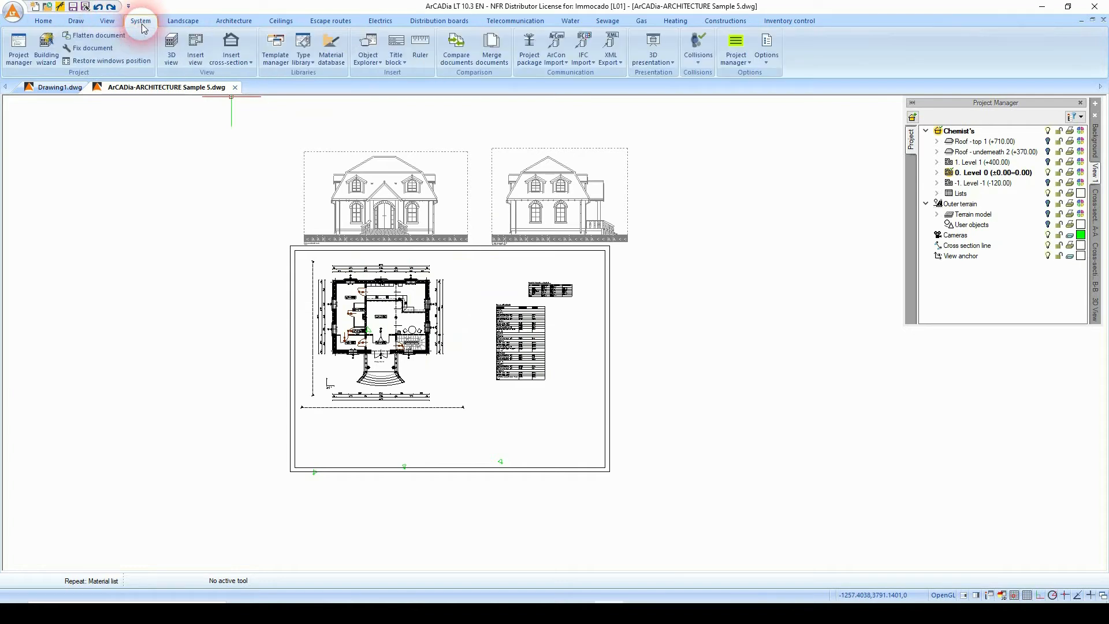
click(411, 67)
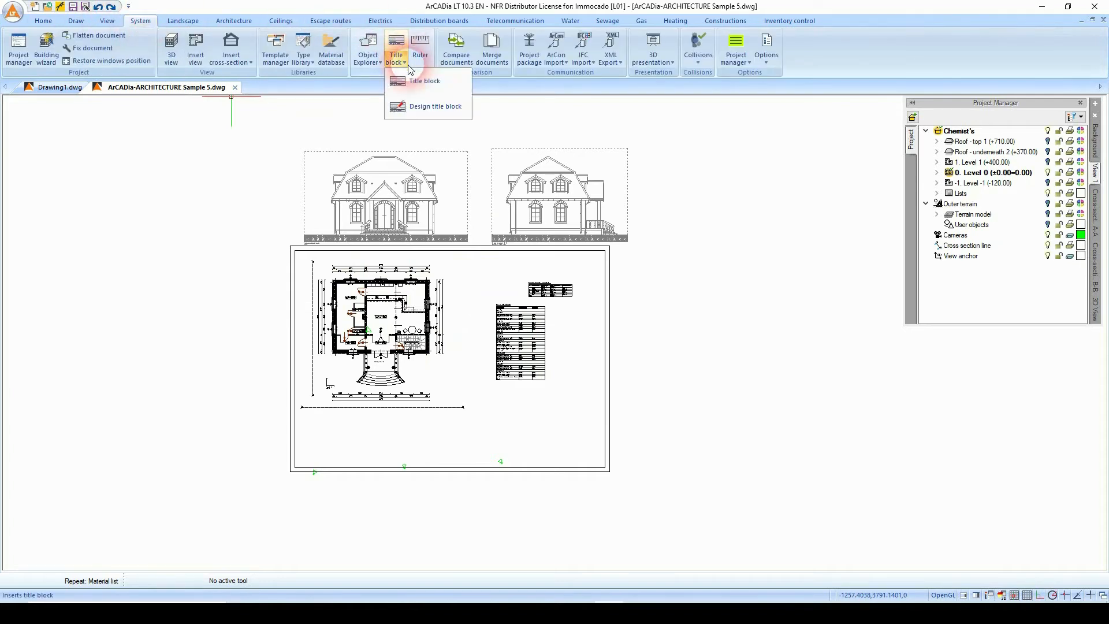
click(408, 84)
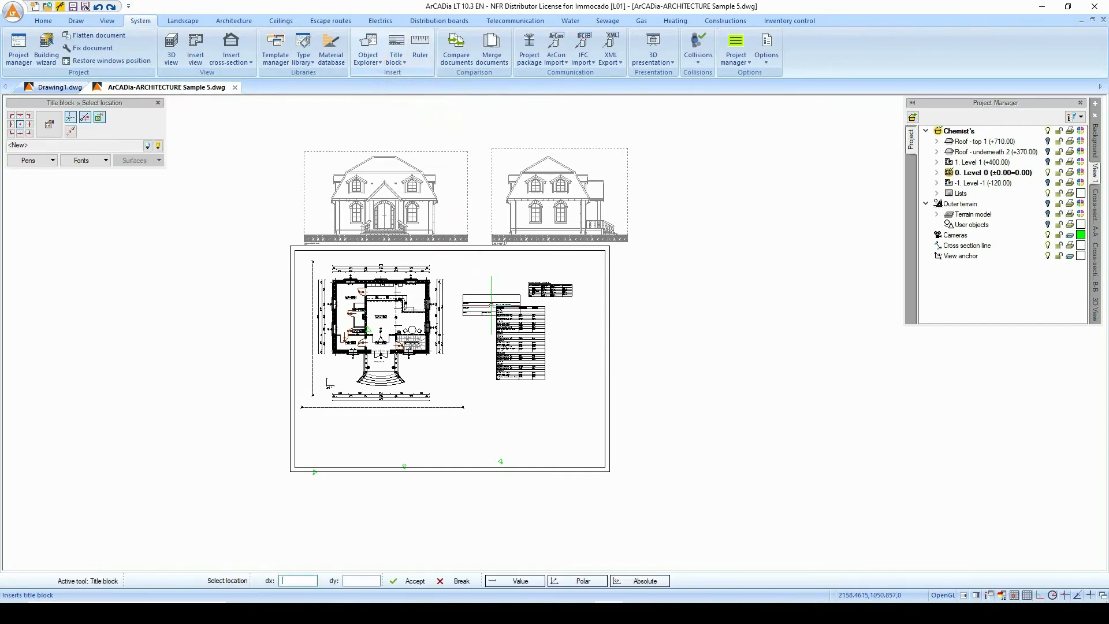
scroll(606, 495, up, 5)
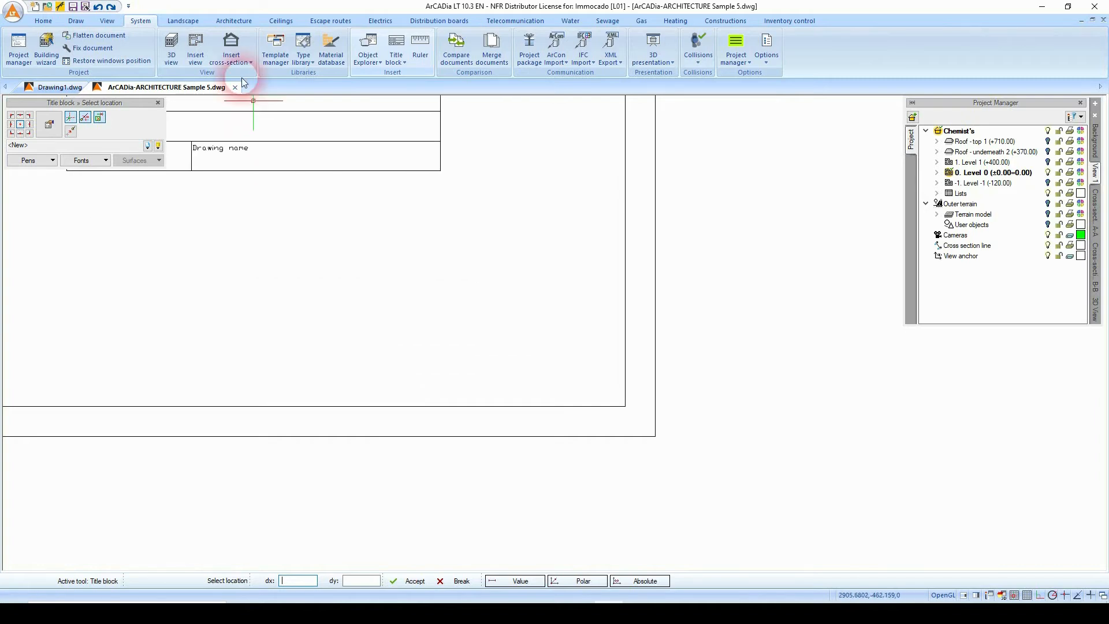
click(76, 20)
click(105, 21)
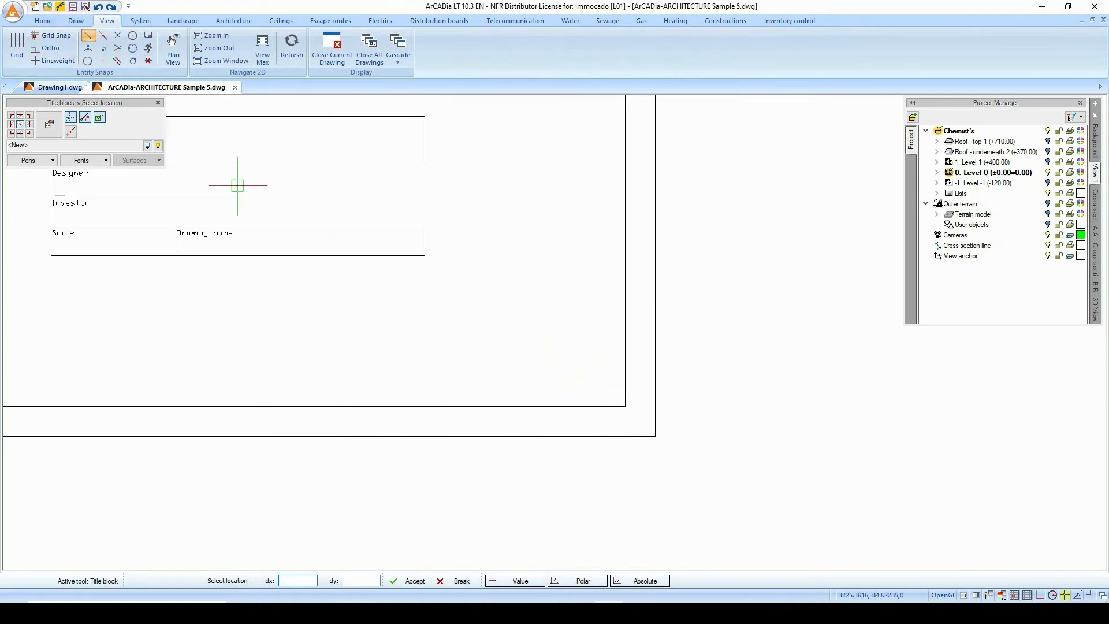
click(31, 134)
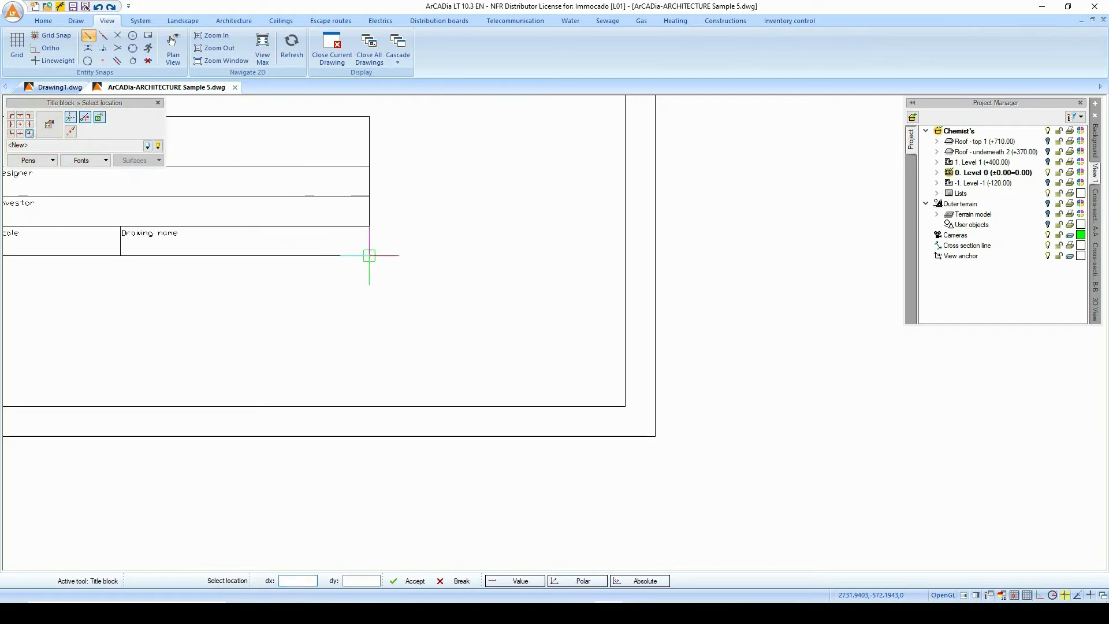
click(624, 406)
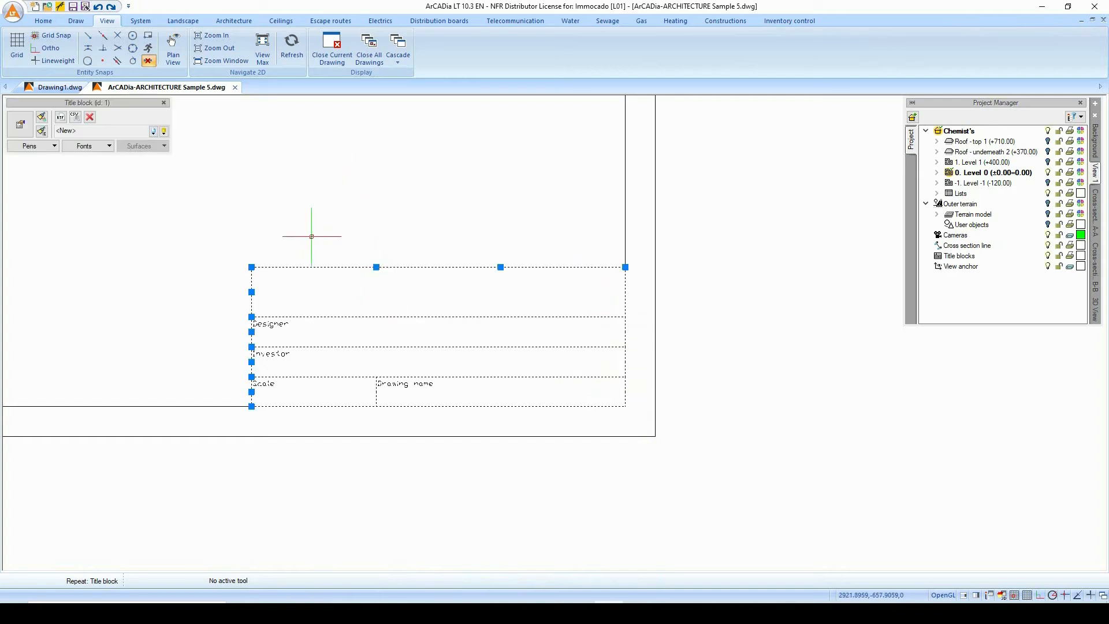
Step: Try merging the empty cell beneath Drawing name with the cell beside it in the title block's properties, then discard the change
click(21, 121)
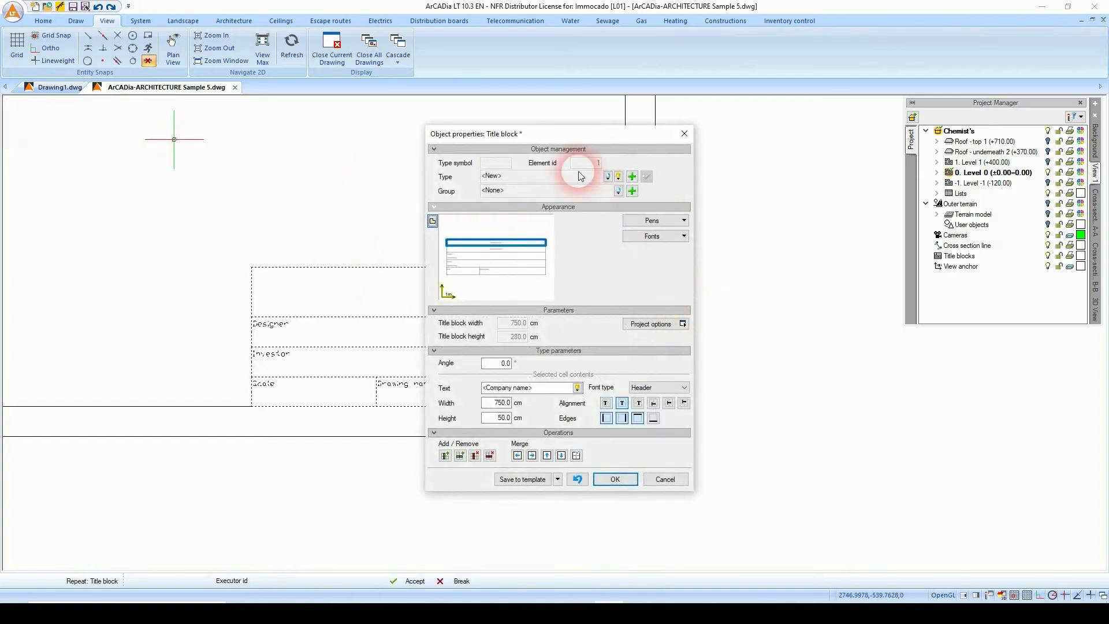
drag(537, 142, 709, 140)
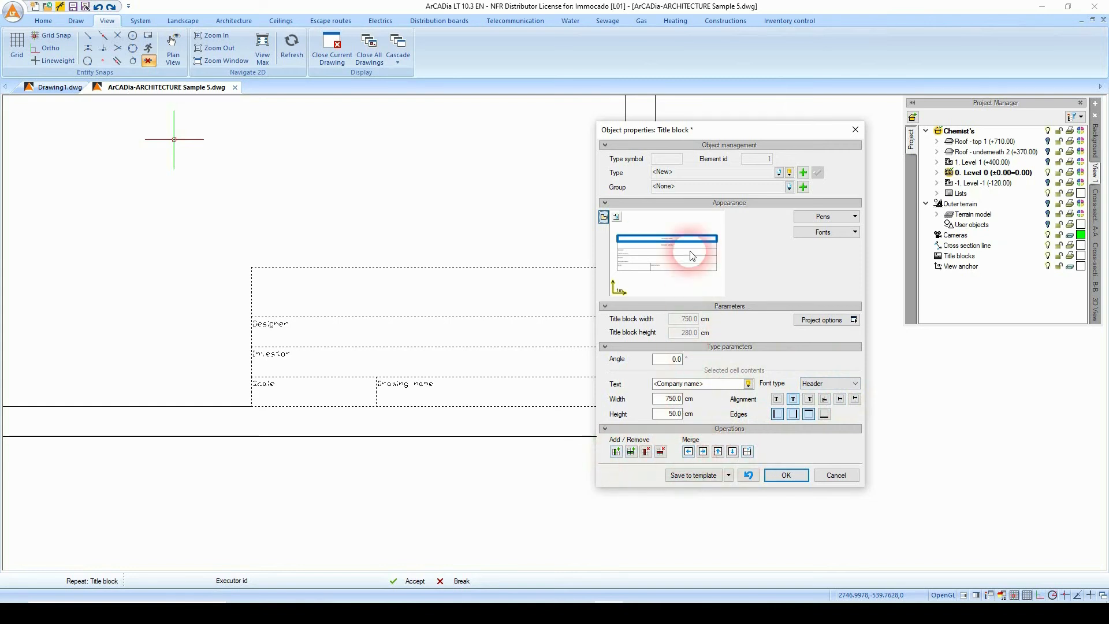
click(669, 246)
click(669, 266)
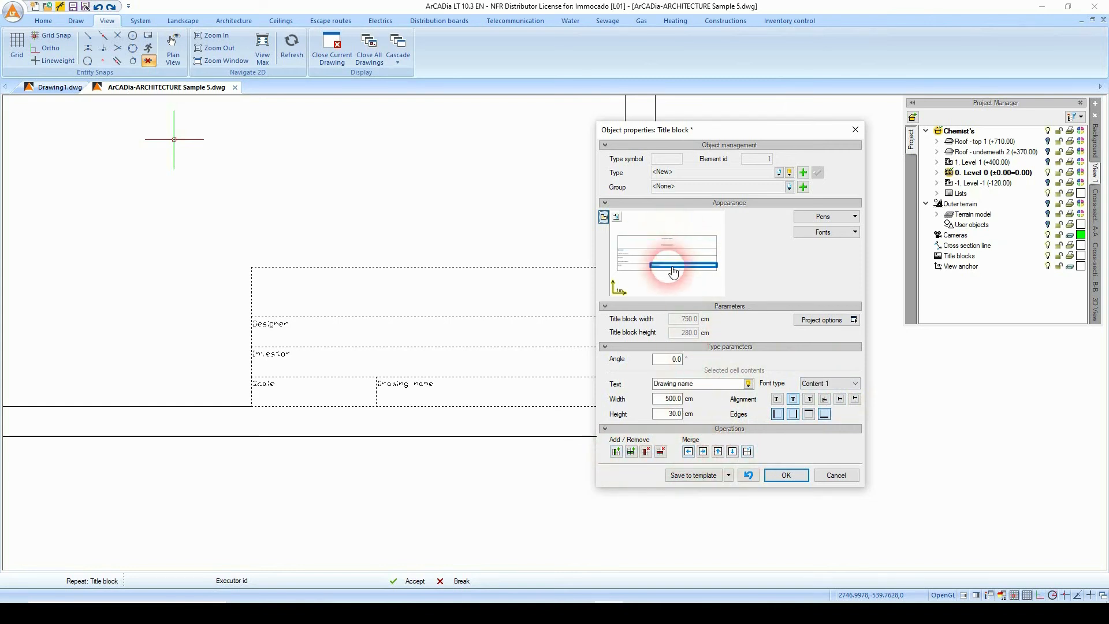
click(645, 269)
click(668, 269)
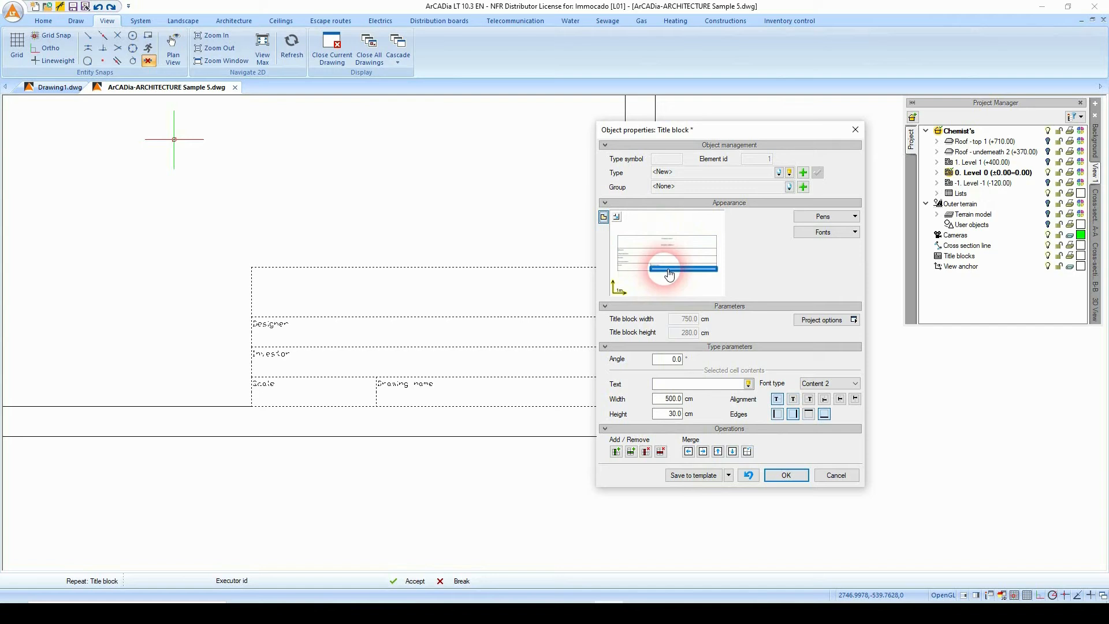
click(707, 454)
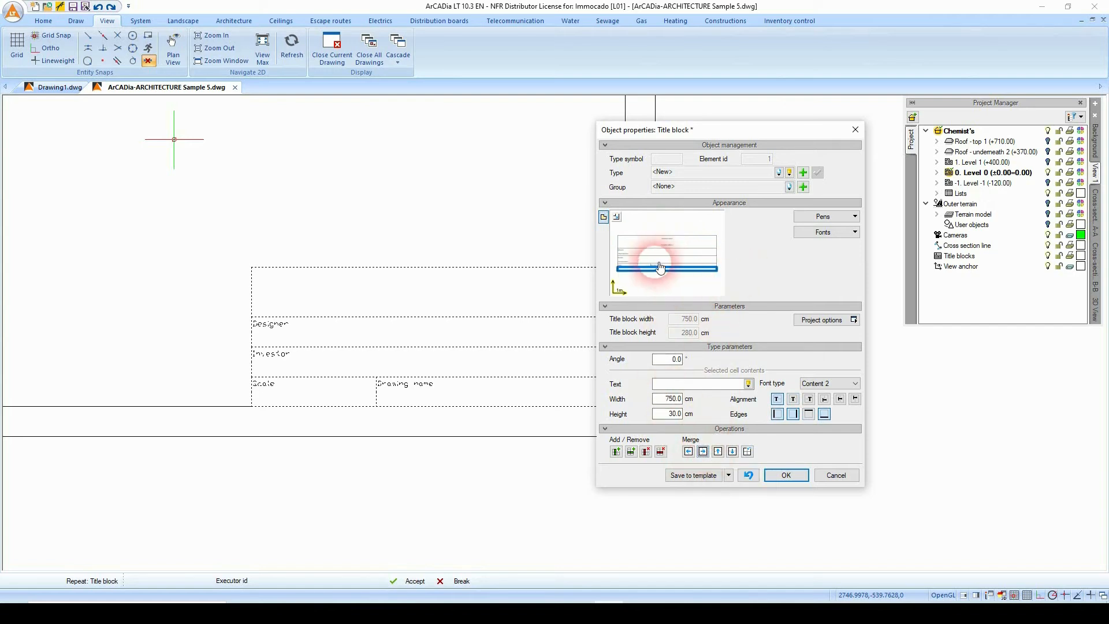
click(666, 268)
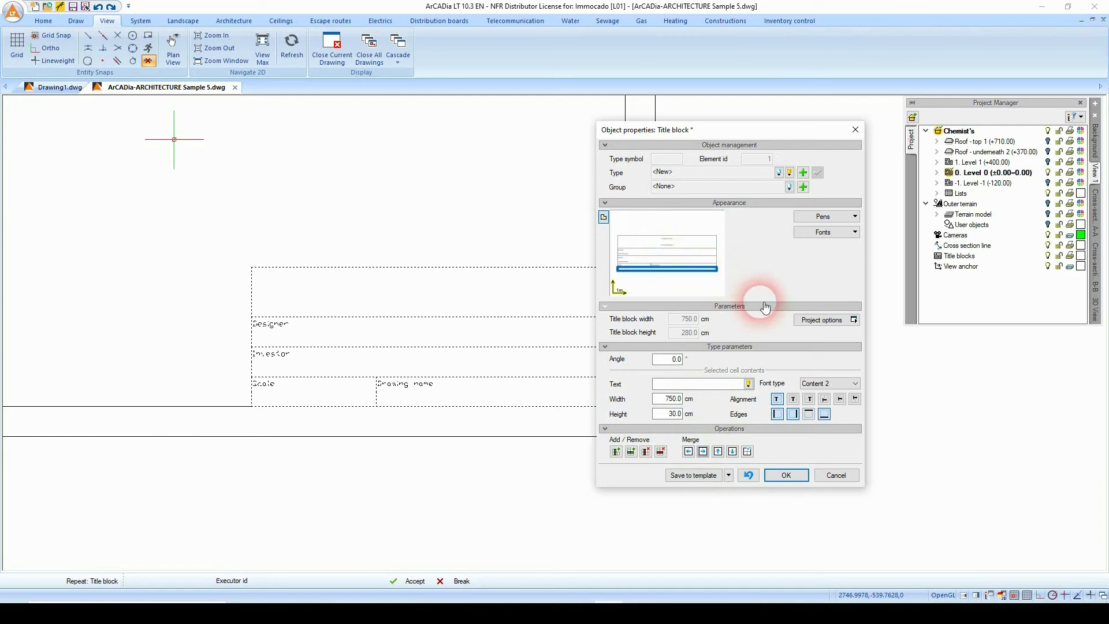
click(834, 475)
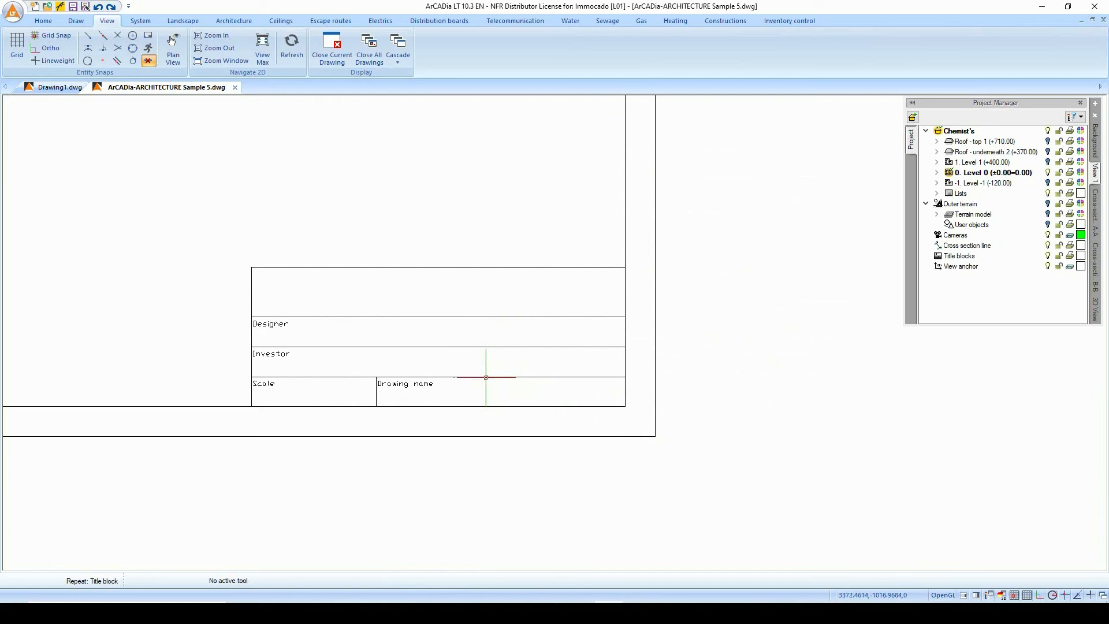
Step: Fill in the title block's project data with project name My Example, company name and address, structure name, and the first remark This is my project
click(485, 377)
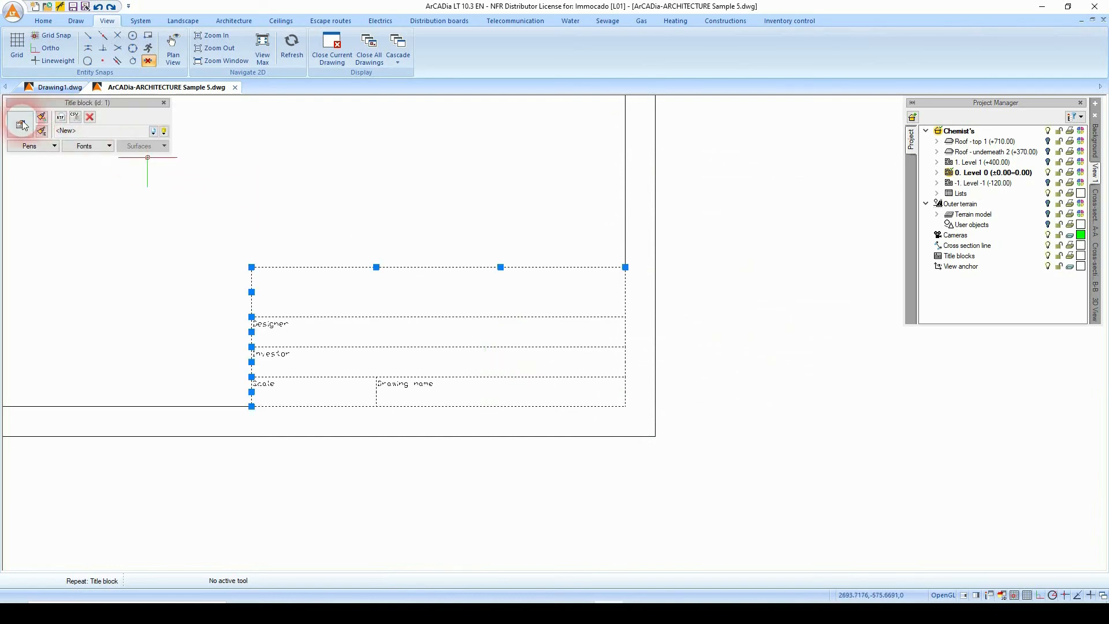
click(23, 121)
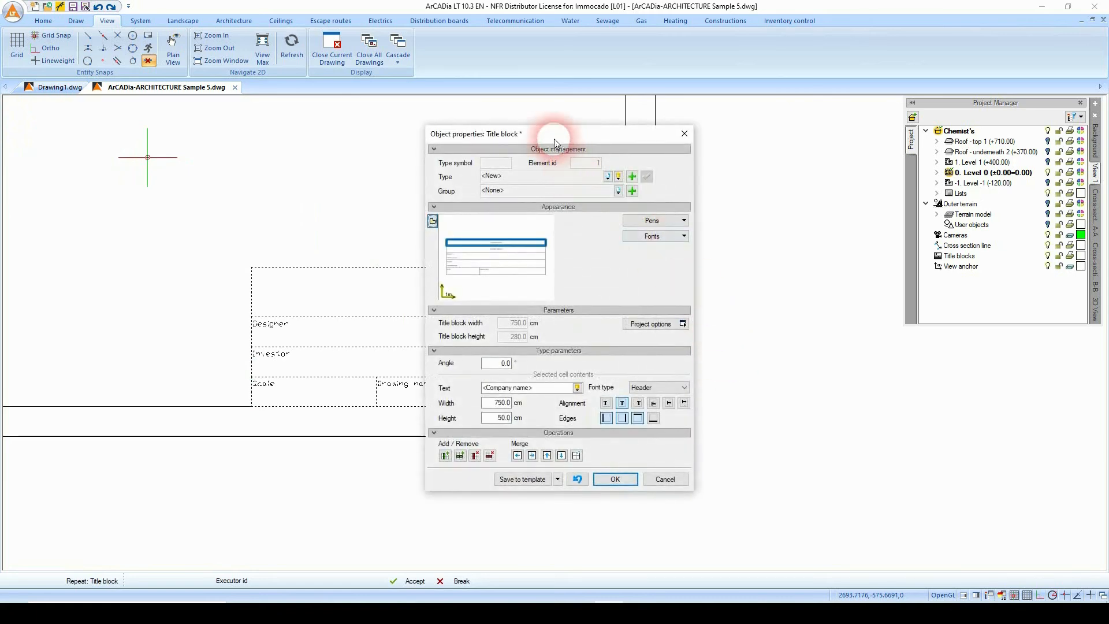
drag(559, 143, 749, 139)
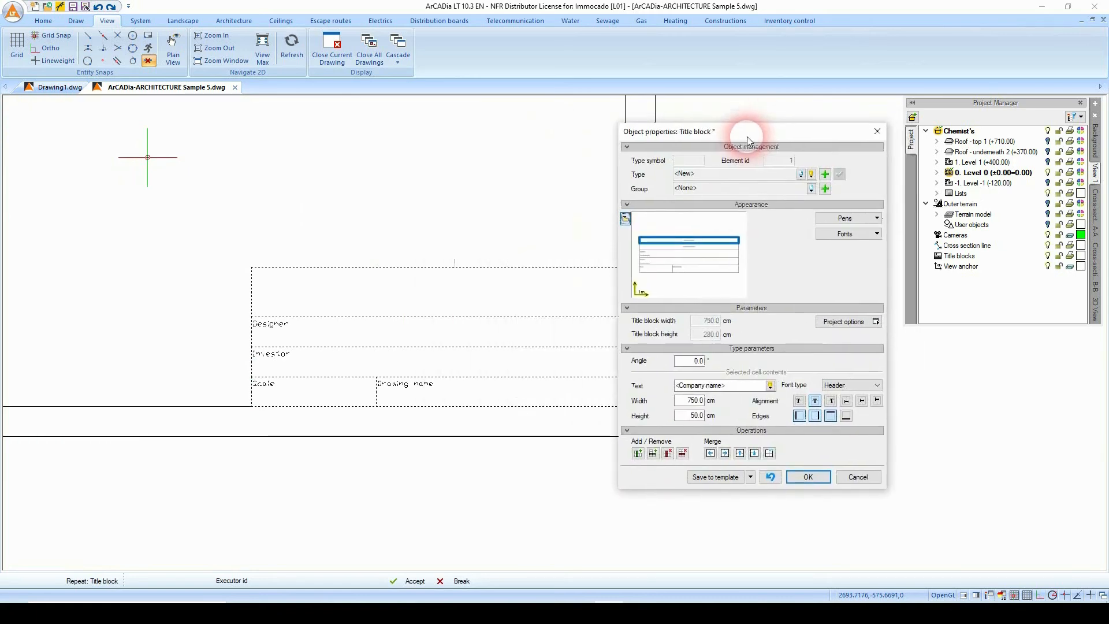
click(834, 329)
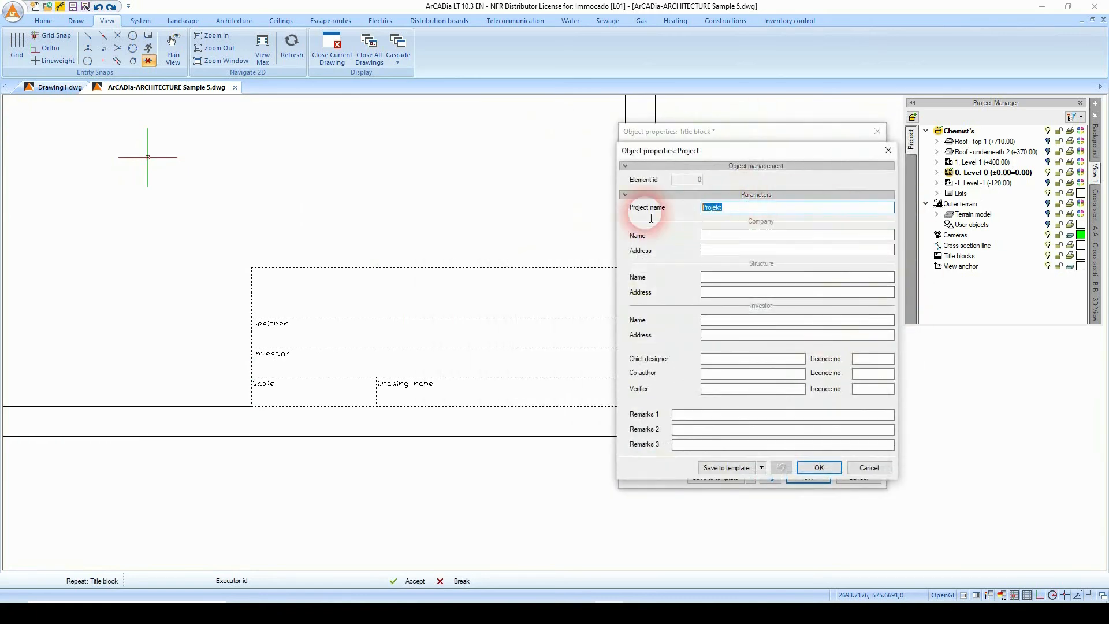
text(My Example)
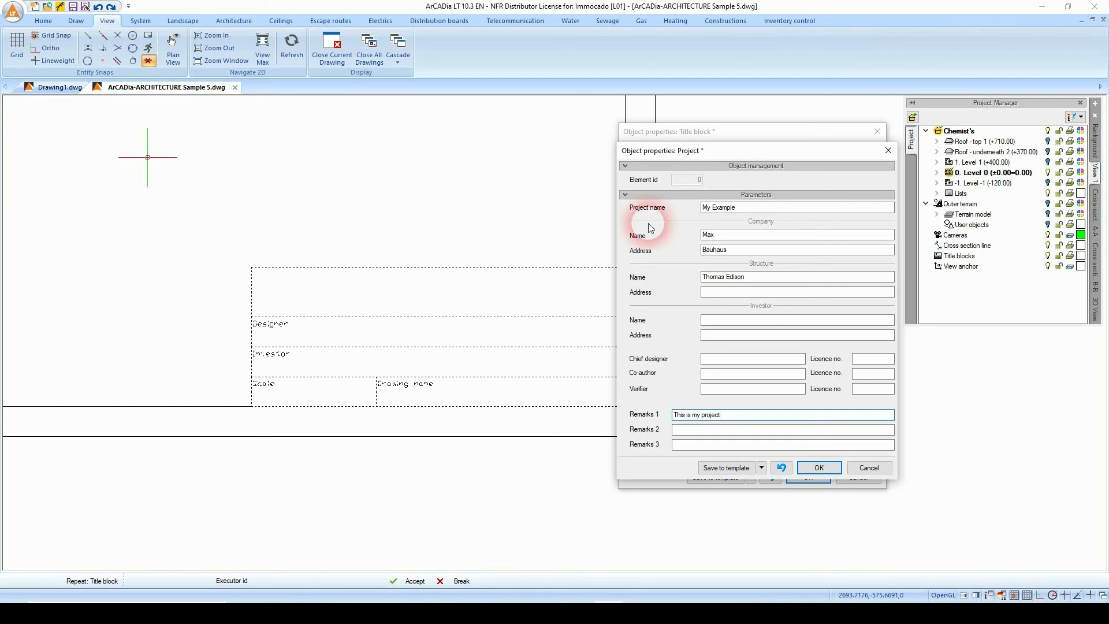
click(819, 468)
click(814, 477)
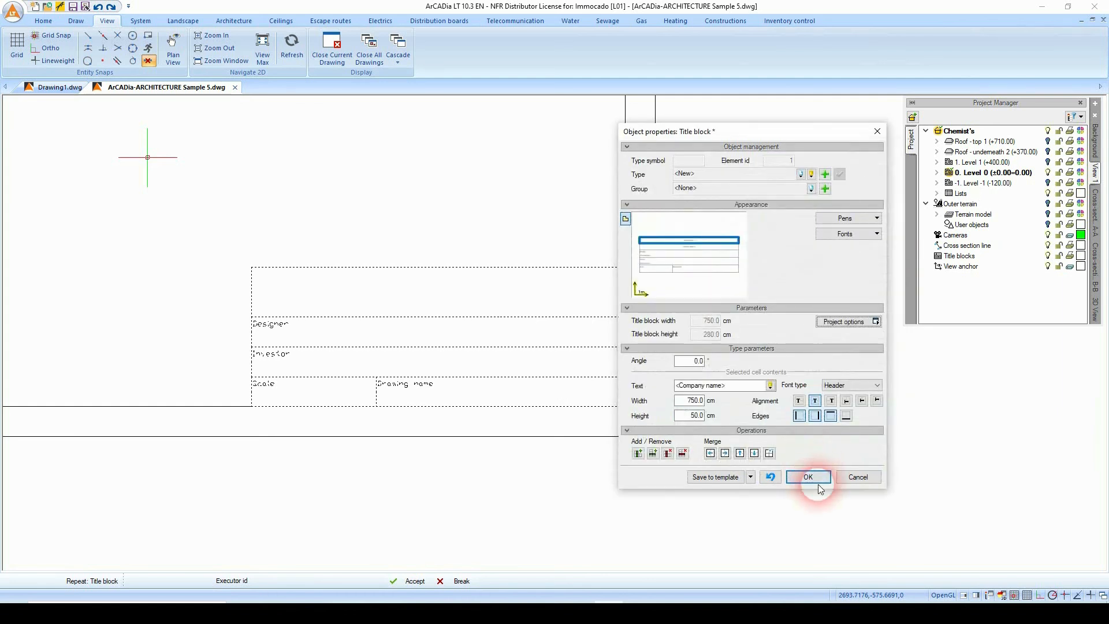
click(708, 434)
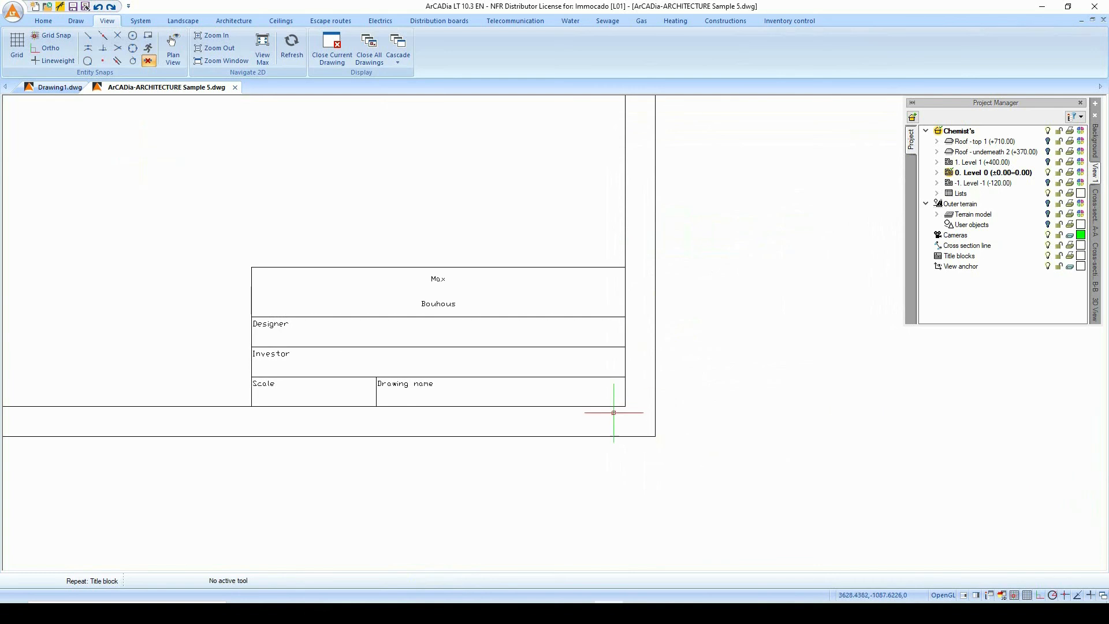
Step: Enter My Name in the empty title block cell beneath the Drawing name label
scroll(451, 309, up, 2)
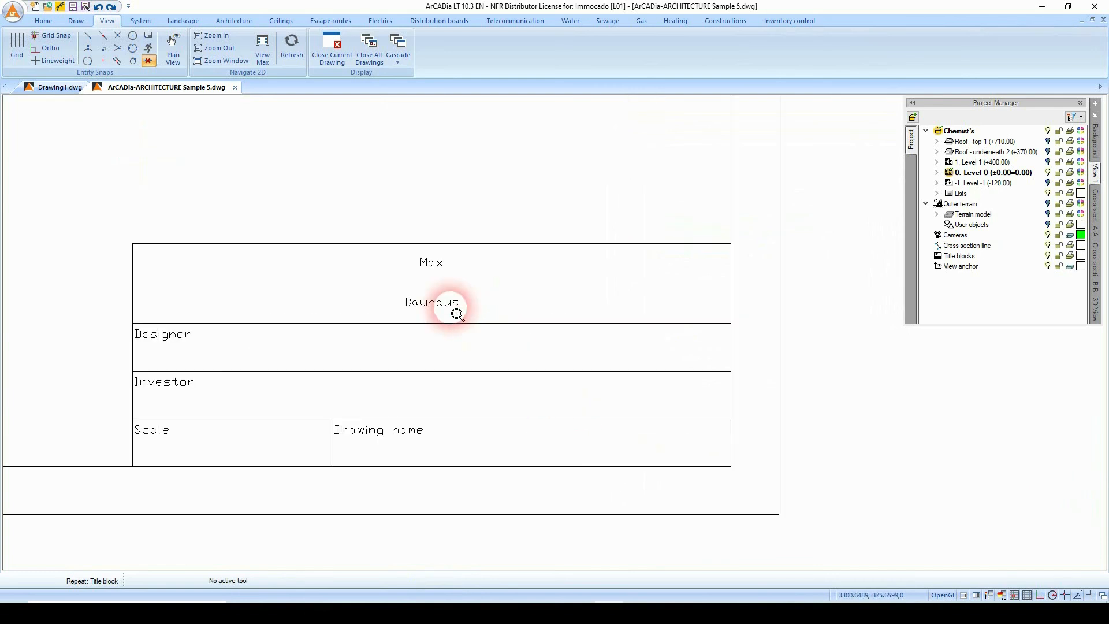
click(409, 419)
click(26, 122)
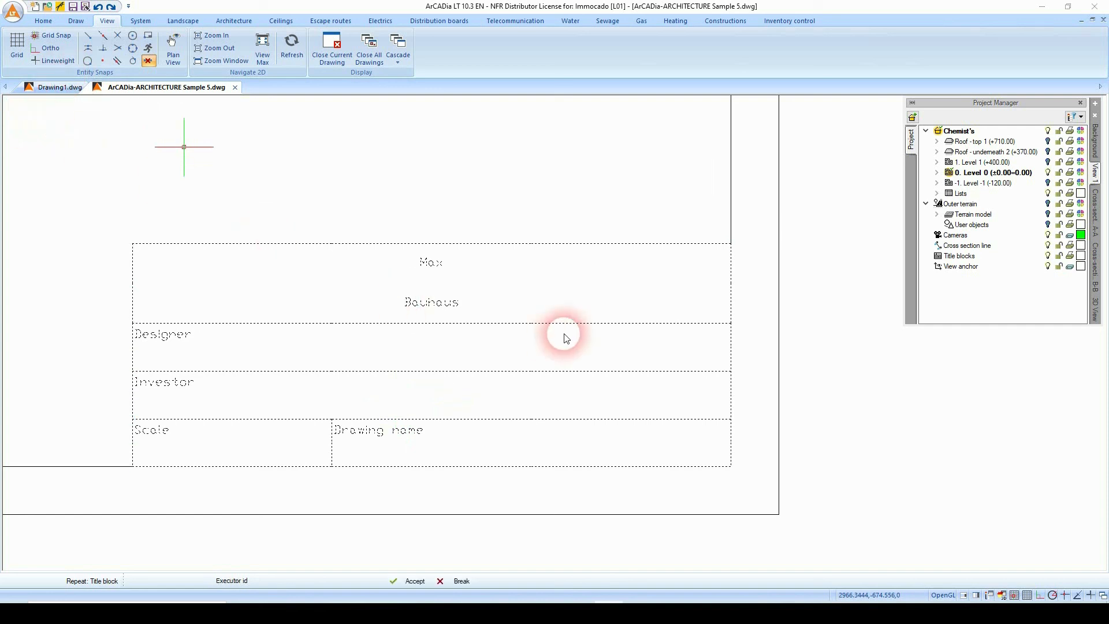
click(565, 338)
click(537, 272)
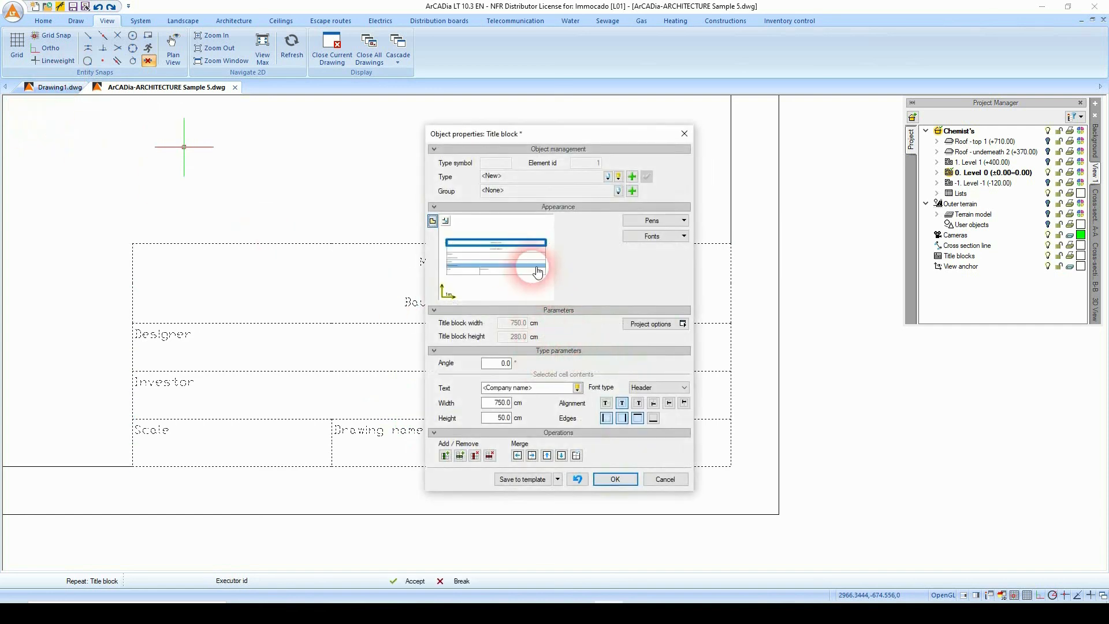
click(521, 255)
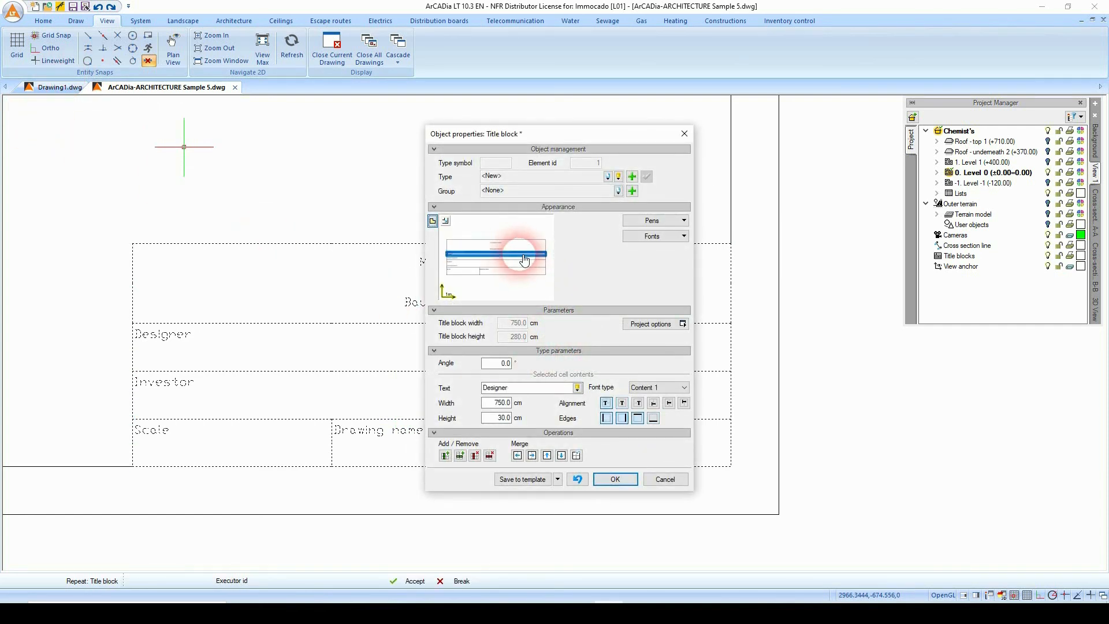
click(527, 282)
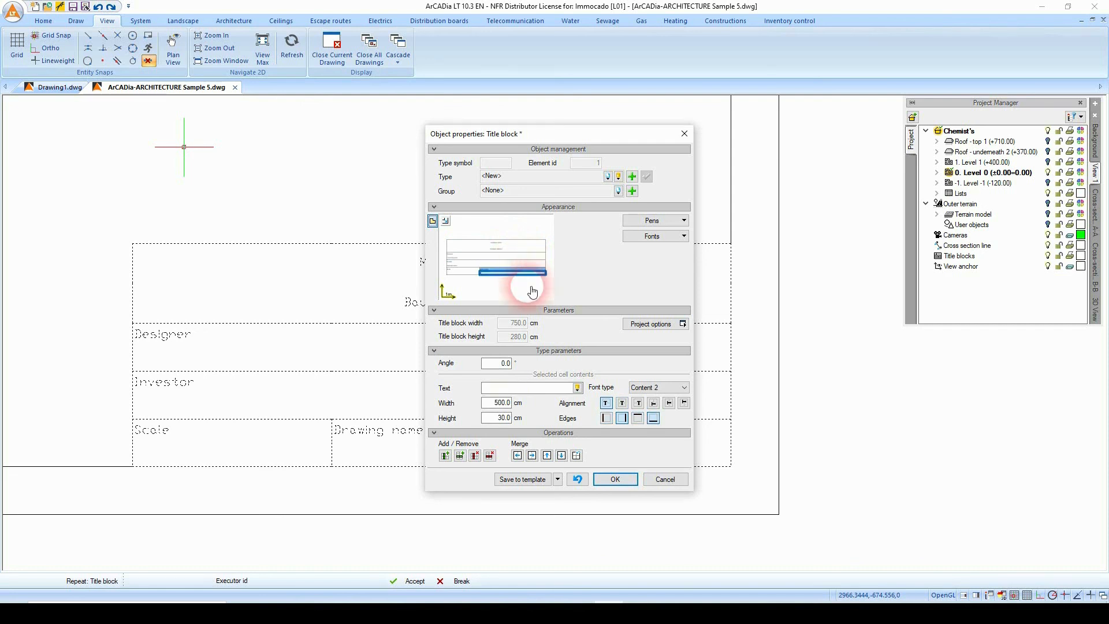
click(546, 392)
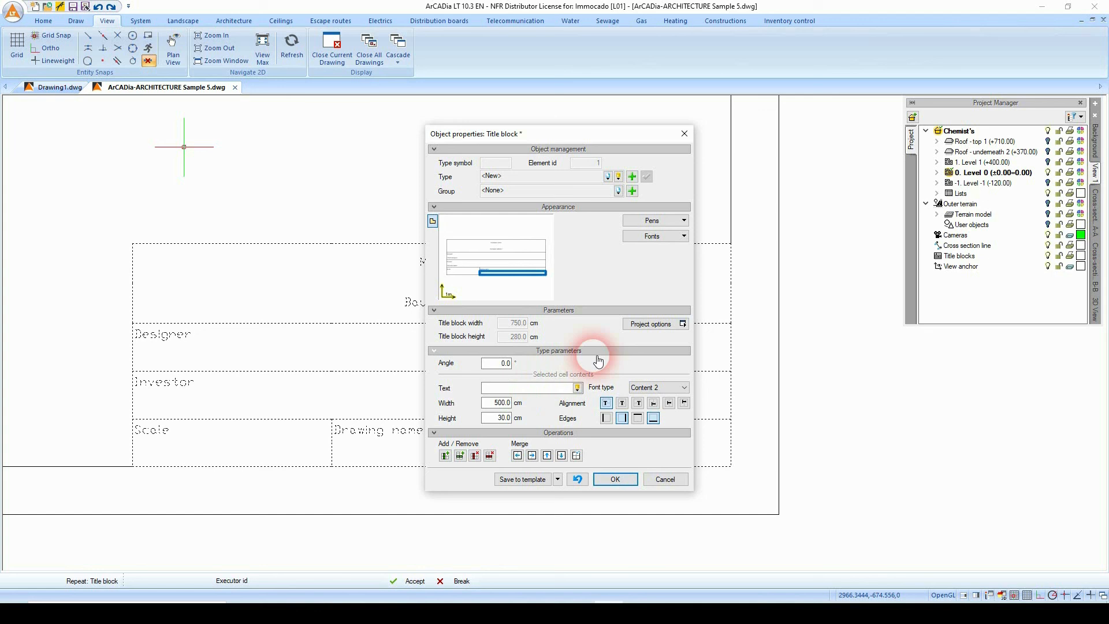
text(My Name)
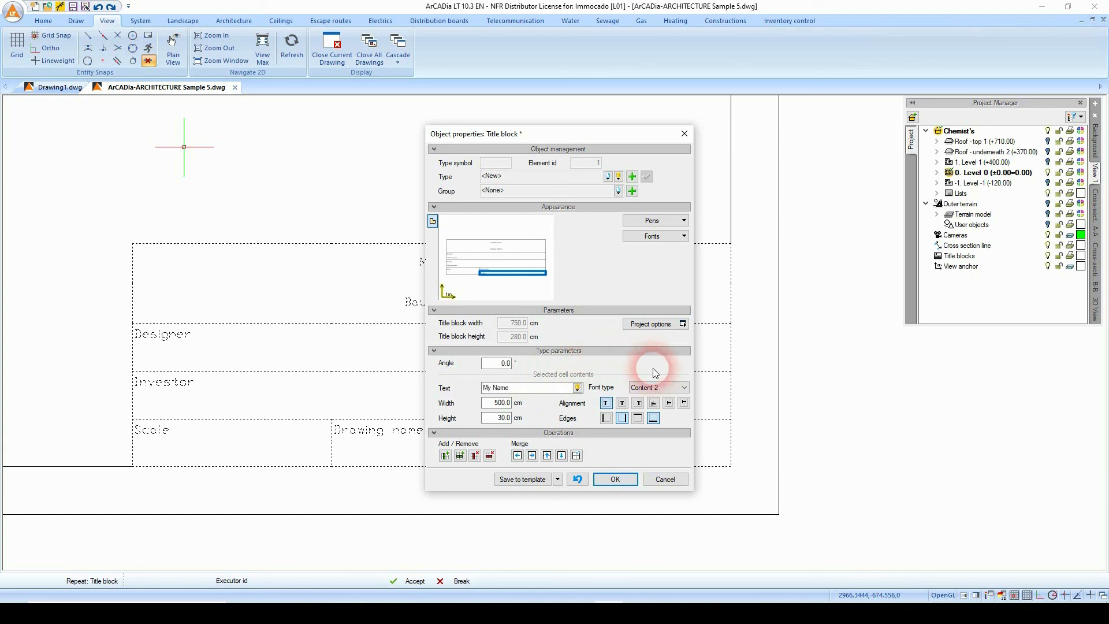
Step: Enter 1:100 in the title block's empty cell beneath the Scale label
click(468, 279)
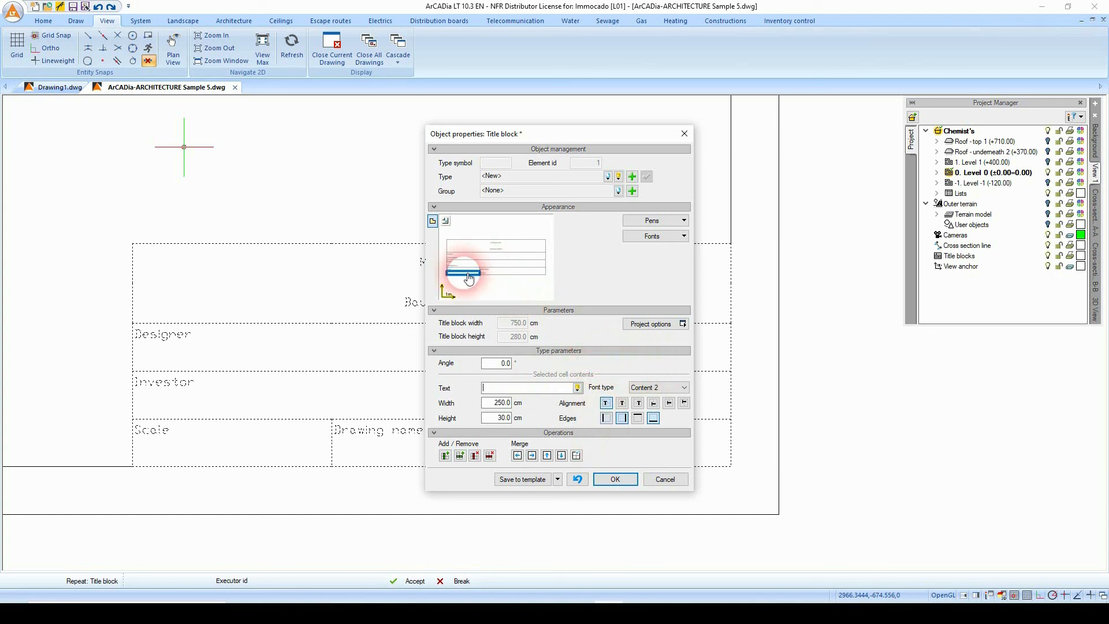
click(491, 276)
click(467, 275)
click(508, 386)
text(1:100)
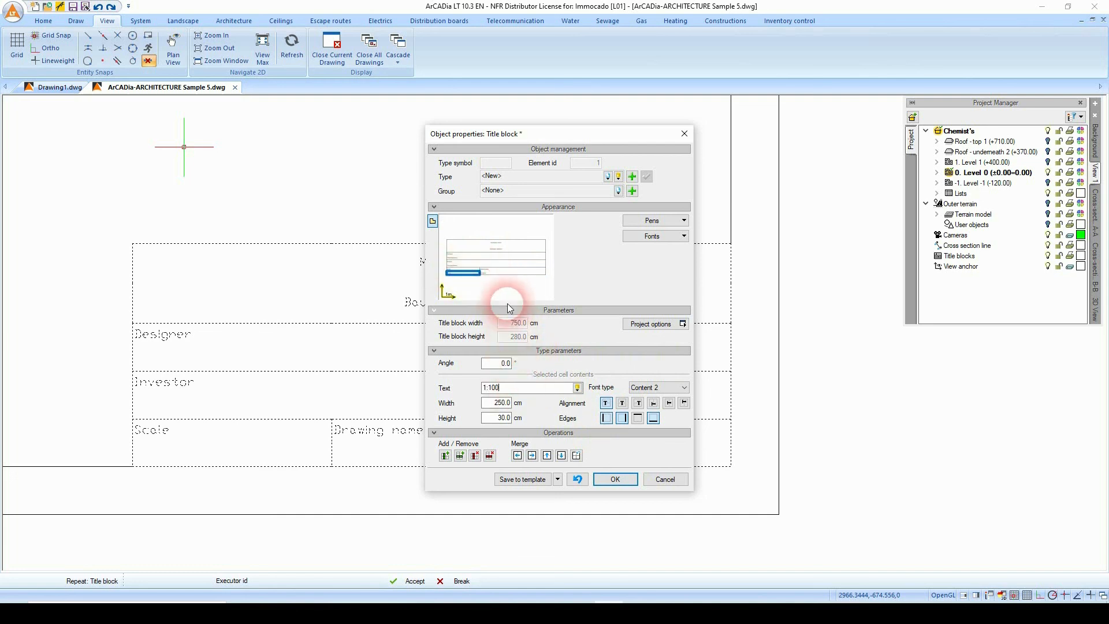
Step: Replace the chief designer placeholder beneath the Designer label with Myself and apply the title block changes
click(474, 258)
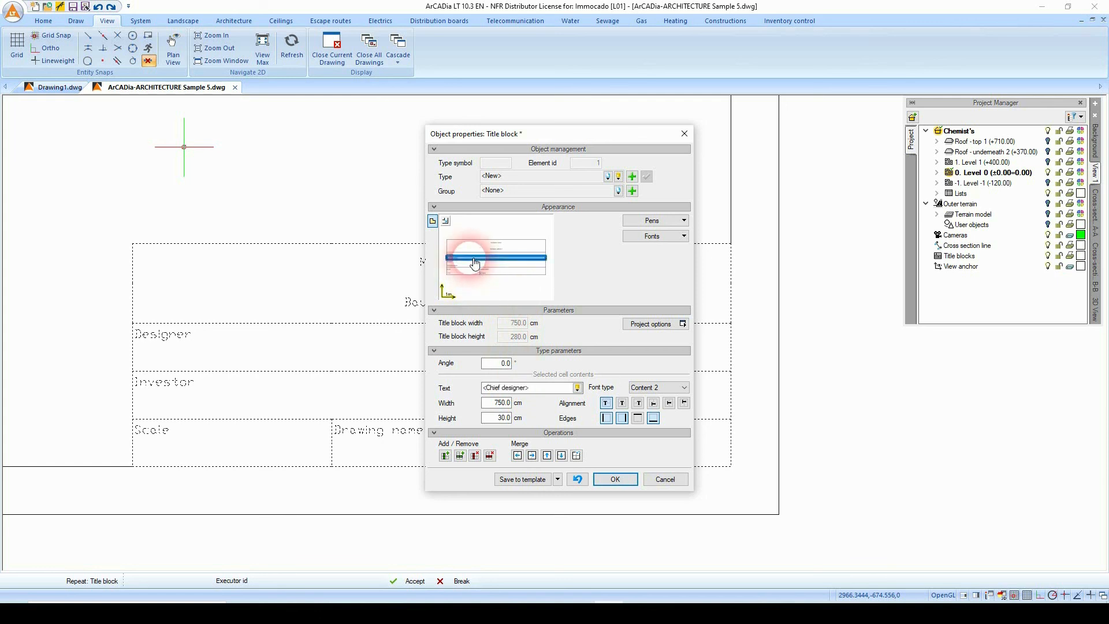
click(520, 388)
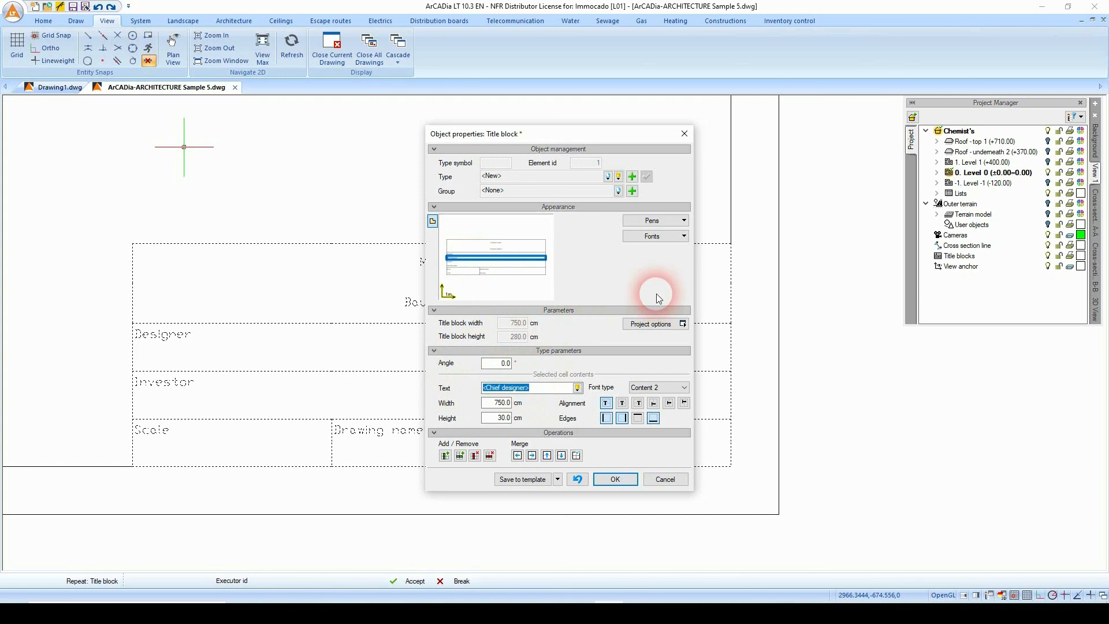
text(Myself)
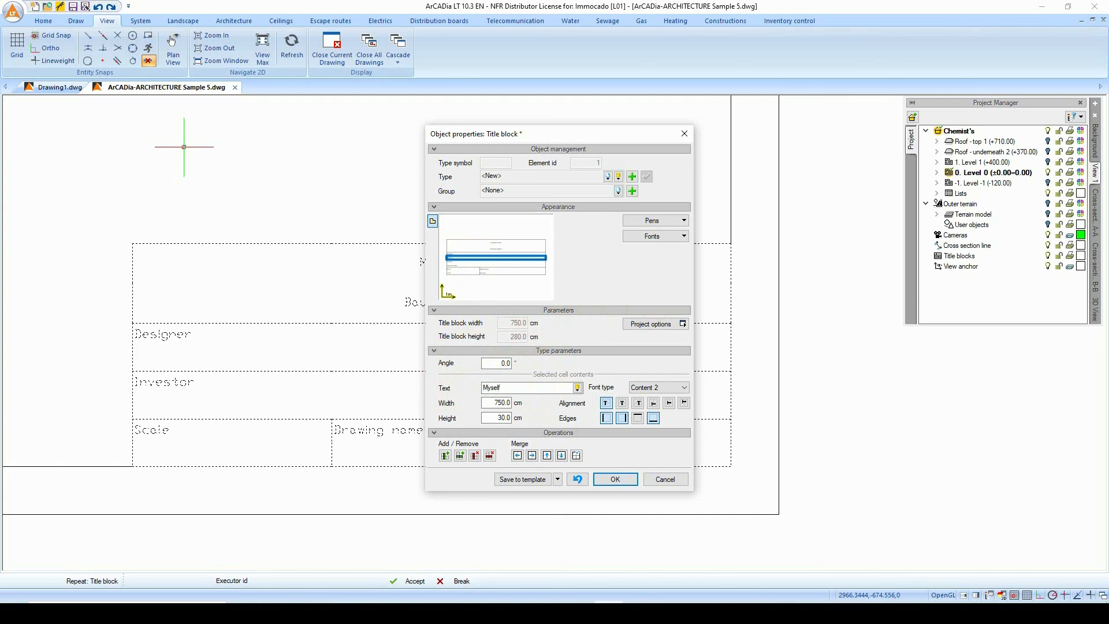
click(615, 478)
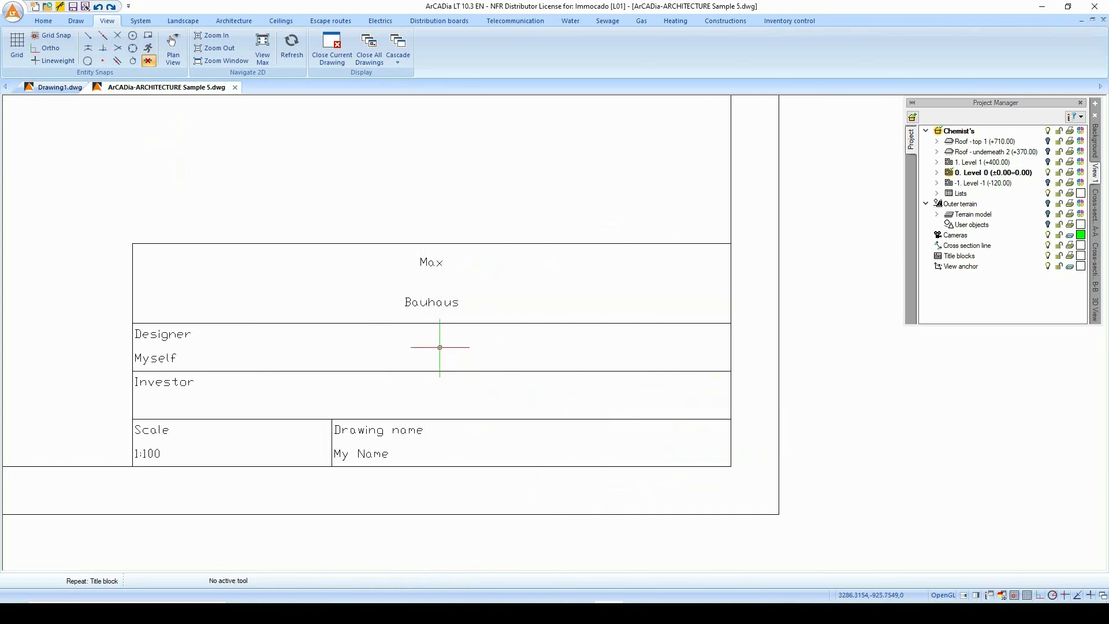